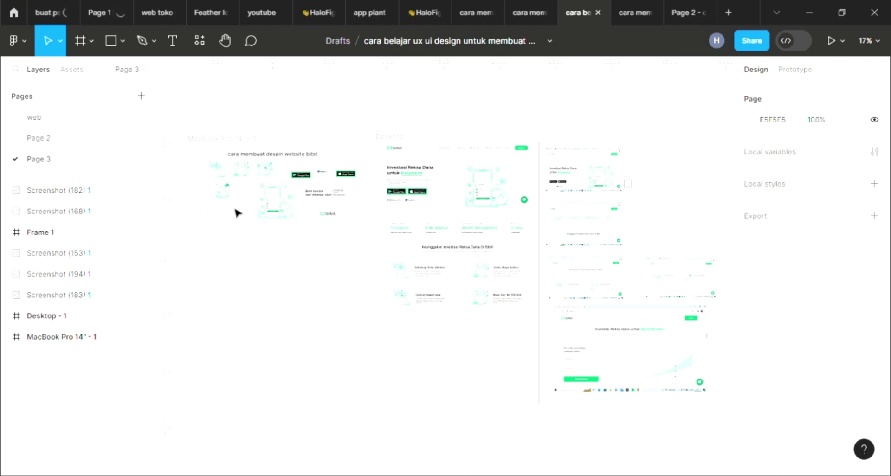
Zoom in on the Desktop frame around the Keunggulan section
{"action": "scroll", "coordinate": [237, 209], "scroll_direction": "up", "scroll_amount": 3}
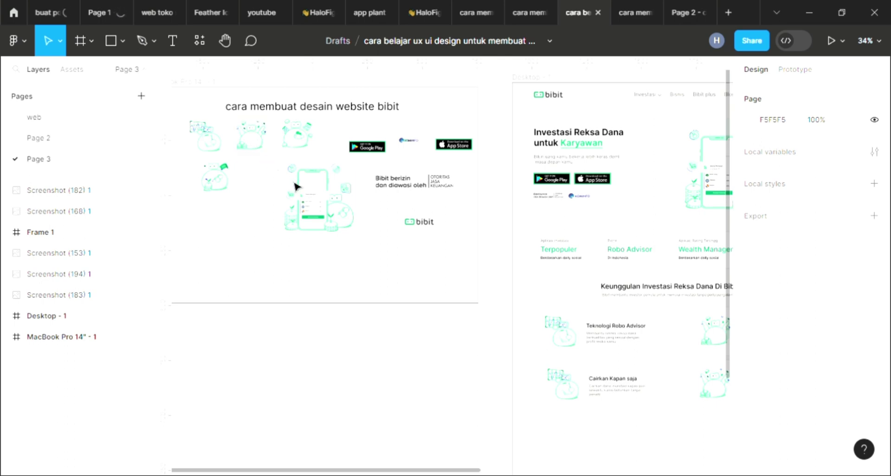
{"action": "scroll", "coordinate": [539, 393], "scroll_direction": "left", "scroll_amount": 1}
{"action": "scroll", "coordinate": [538, 393], "scroll_direction": "right", "scroll_amount": 10}
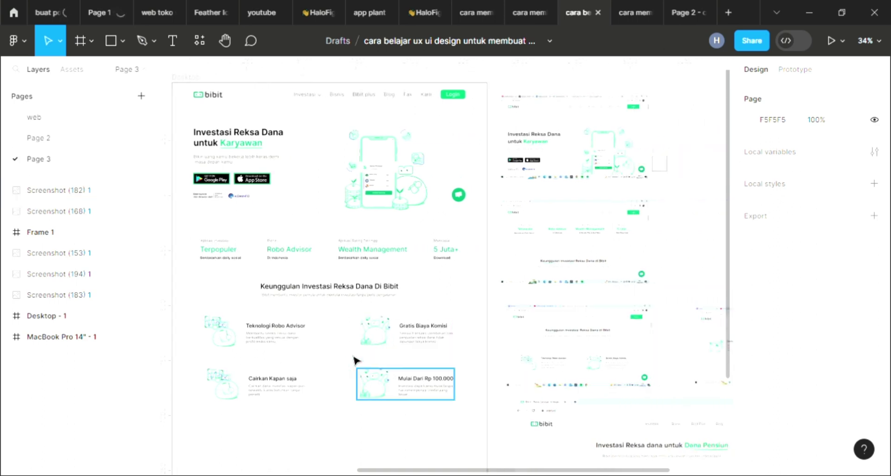
{"action": "scroll", "coordinate": [222, 116], "scroll_direction": "up", "scroll_amount": 2}
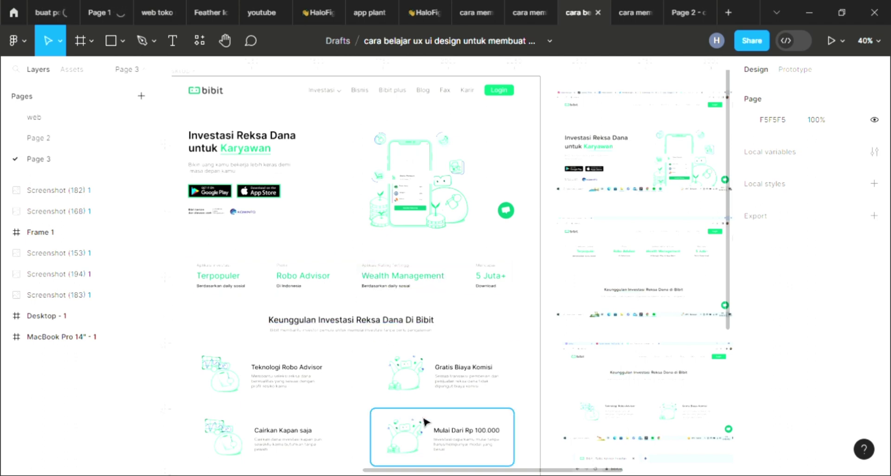
{"action": "scroll", "coordinate": [714, 399], "scroll_direction": "down", "scroll_amount": 3}
{"action": "scroll", "coordinate": [715, 399], "scroll_direction": "down", "scroll_amount": 5}
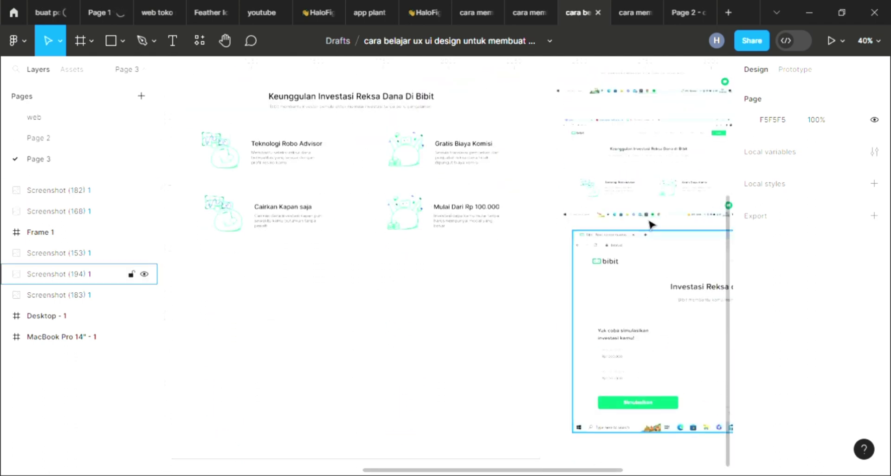
{"action": "scroll", "coordinate": [644, 204], "scroll_direction": "up", "scroll_amount": 1}
{"action": "scroll", "coordinate": [617, 158], "scroll_direction": "up", "scroll_amount": 2}
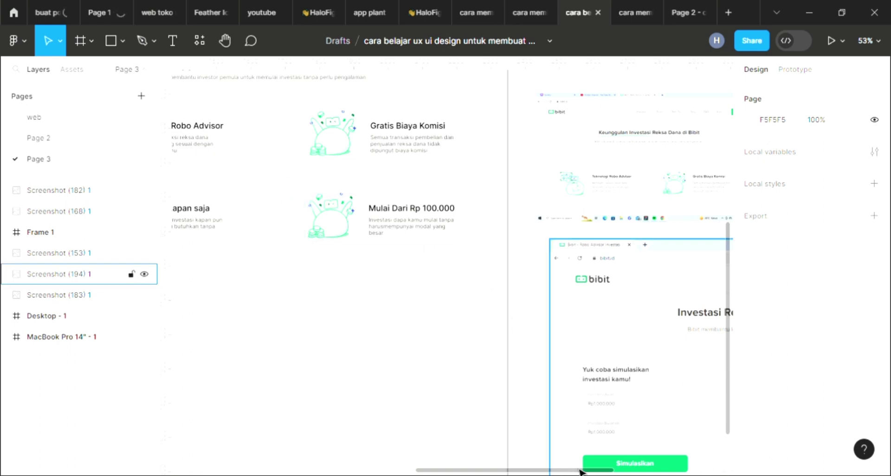
{"action": "scroll", "coordinate": [607, 472], "scroll_direction": "down", "scroll_amount": 2}
{"action": "scroll", "coordinate": [607, 473], "scroll_direction": "down", "scroll_amount": 3}
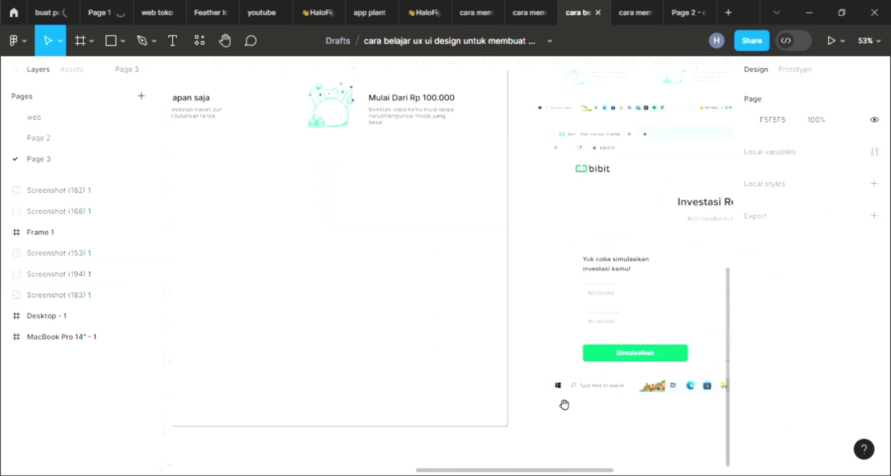
Pan across the reference simulation screenshot and back to the Keunggulan section
{"action": "left_click_drag", "start_coordinate": [564, 404], "coordinate": [422, 353]}
{"action": "mouse_move", "coordinate": [547, 254]}
{"action": "left_mouse_down"}
{"action": "mouse_move", "coordinate": [487, 310]}
{"action": "mouse_move", "coordinate": [628, 396]}
{"action": "left_mouse_up"}
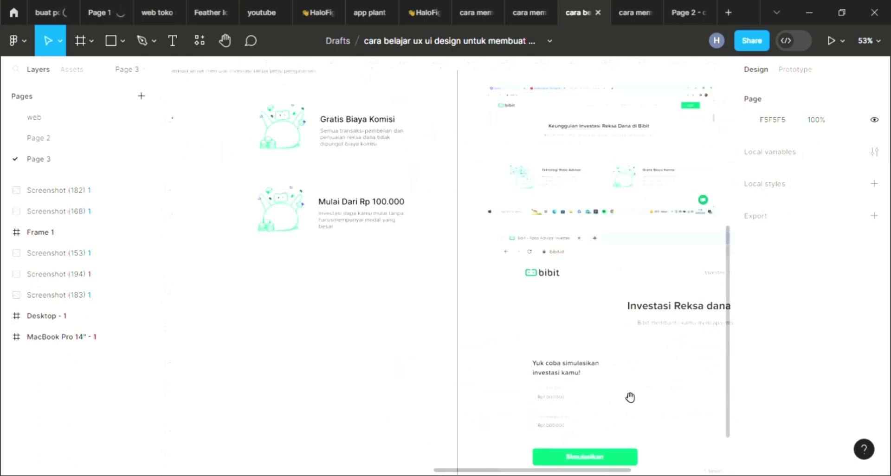
{"action": "mouse_move", "coordinate": [427, 301]}
{"action": "left_mouse_down"}
{"action": "mouse_move", "coordinate": [578, 379]}
{"action": "mouse_move", "coordinate": [606, 346]}
{"action": "left_mouse_up"}
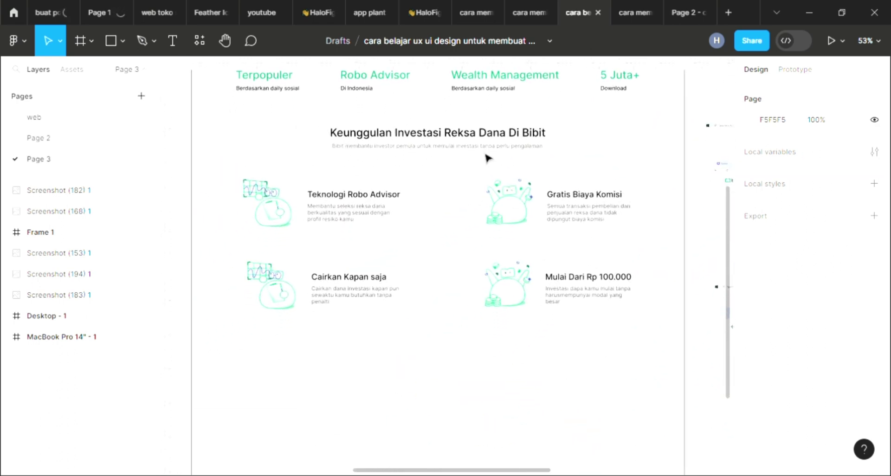
Duplicate the Keunggulan heading and place the copy about 100 px below the cards (Y 1581)
{"action": "left_click", "coordinate": [474, 135]}
{"action": "left_click_drag", "start_coordinate": [474, 140], "coordinate": [469, 353]}
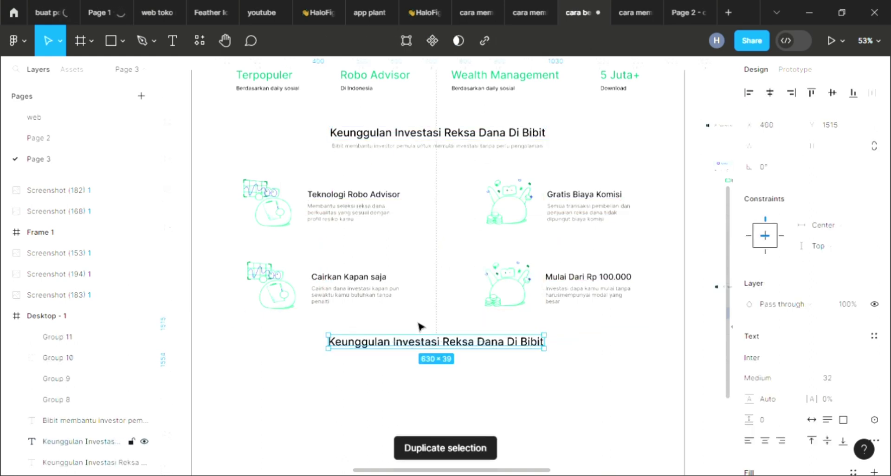
{"action": "key", "text": "alt"}
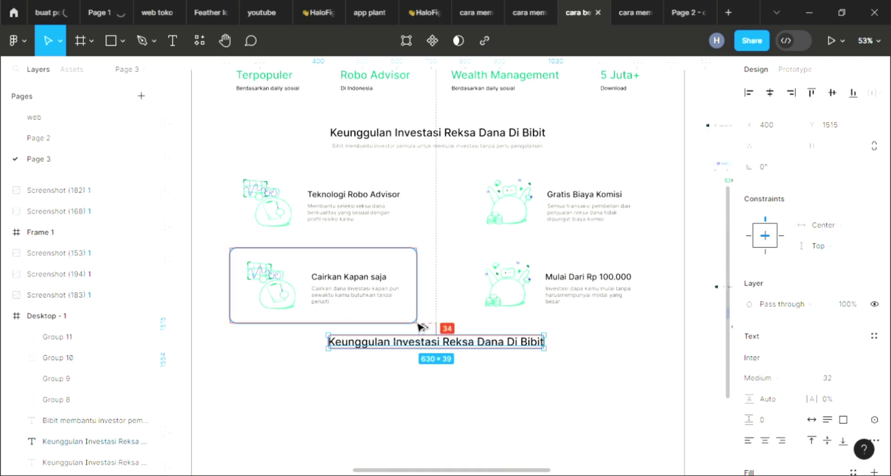
{"action": "key", "text": "shift+Down"}
{"action": "key", "text": "shift+Down"}
{"action": "key", "text": "shift+Down"}
{"action": "key", "text": "shift+Down"}
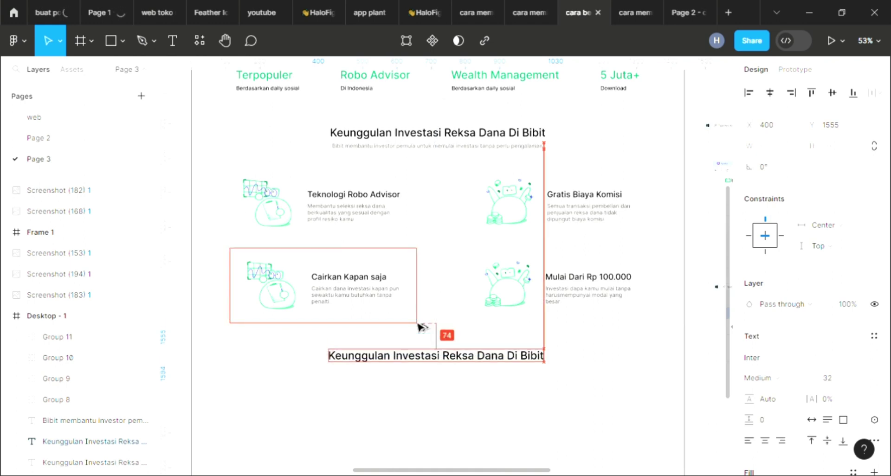
{"action": "key", "text": "shift+Down"}
{"action": "key", "text": "shift+Down"}
{"action": "key", "text": "Down"}
{"action": "key", "text": "Down"}
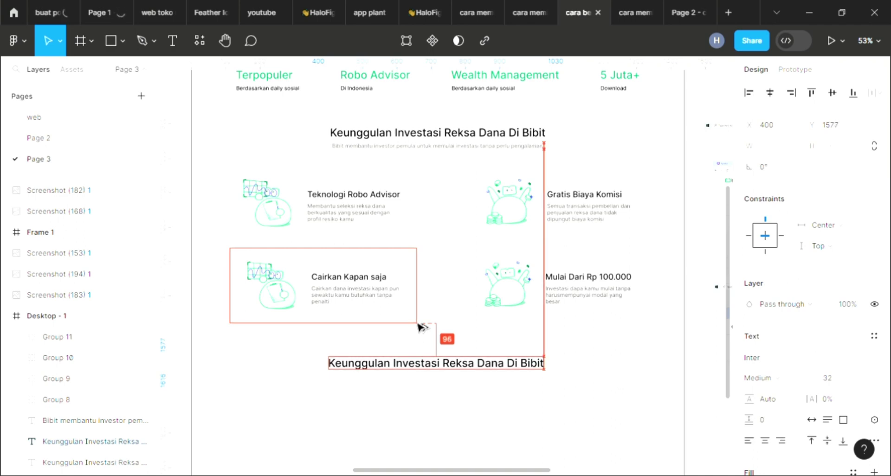
{"action": "key", "text": "Down"}
{"action": "key", "text": "Down"}
{"action": "key", "text": "Down"}
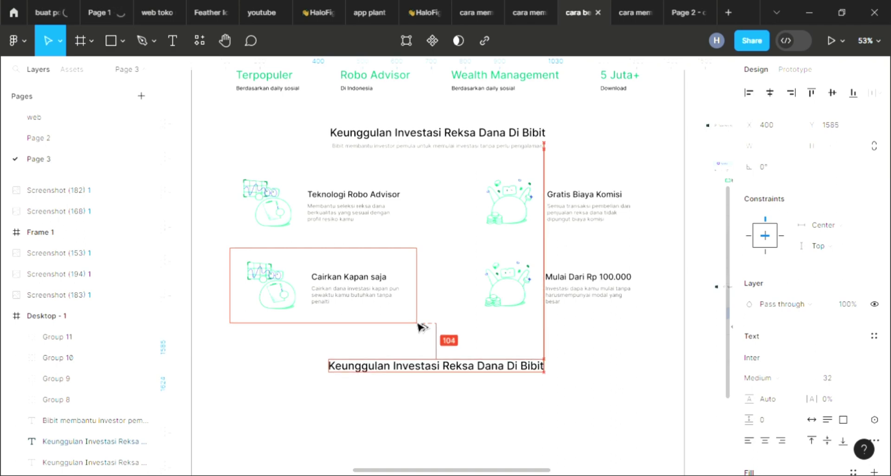
{"action": "key", "text": "Down"}
{"action": "key", "text": "Down"}
{"action": "key", "text": "Down"}
{"action": "key", "text": "Up"}
{"action": "key", "text": "Up"}
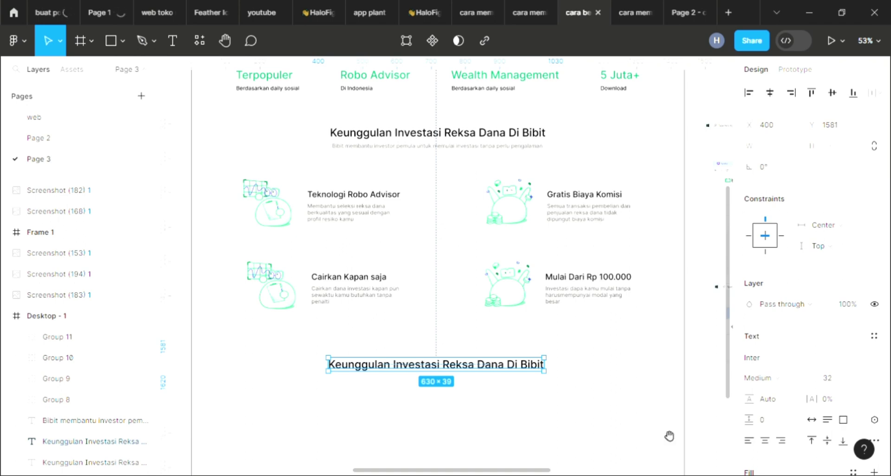
Pan over to the reference landing-page screenshot
{"action": "mouse_move", "coordinate": [668, 436]}
{"action": "left_mouse_down"}
{"action": "mouse_move", "coordinate": [456, 358]}
{"action": "mouse_move", "coordinate": [340, 334]}
{"action": "left_mouse_up"}
{"action": "mouse_move", "coordinate": [581, 364]}
{"action": "left_mouse_down"}
{"action": "mouse_move", "coordinate": [483, 293]}
{"action": "mouse_move", "coordinate": [444, 278]}
{"action": "left_mouse_up"}
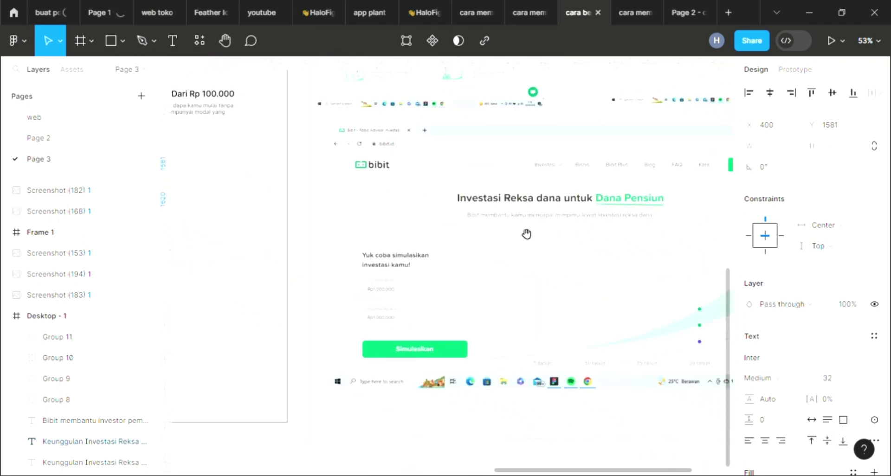
{"action": "scroll", "coordinate": [575, 296], "scroll_direction": "left", "scroll_amount": 5}
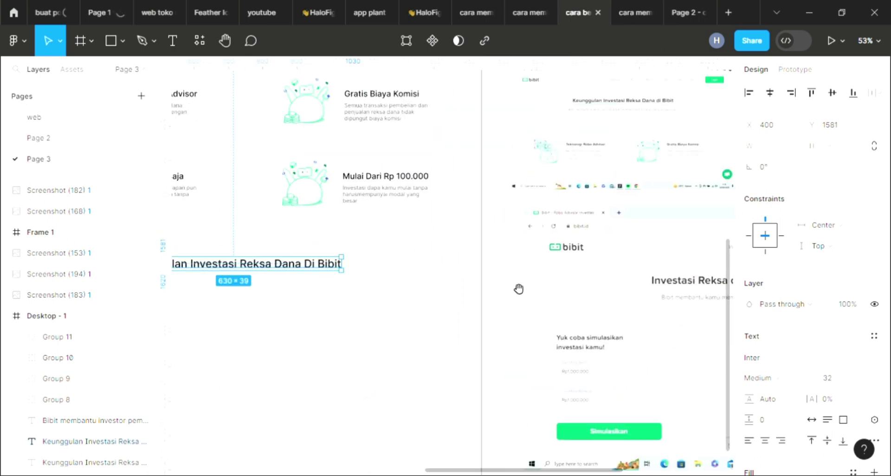
{"action": "scroll", "coordinate": [517, 288], "scroll_direction": "left", "scroll_amount": 2}
{"action": "scroll", "coordinate": [537, 278], "scroll_direction": "left", "scroll_amount": 2}
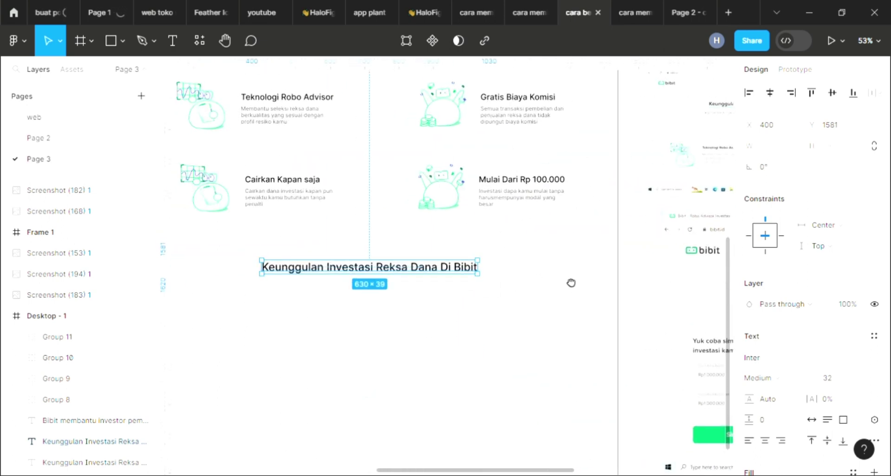
Retype the copied heading as 'Investasi Reksa Dana Untuk Dana Pensiun'
{"action": "double_click", "coordinate": [463, 275]}
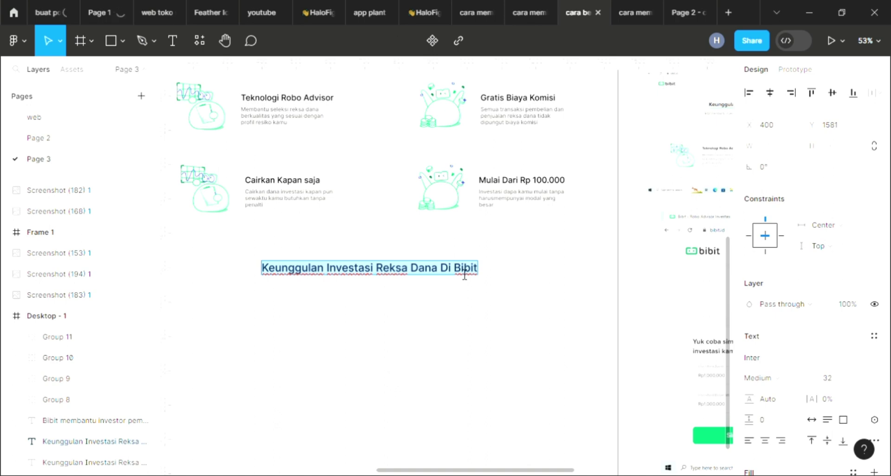
{"action": "type", "text": "Inve"}
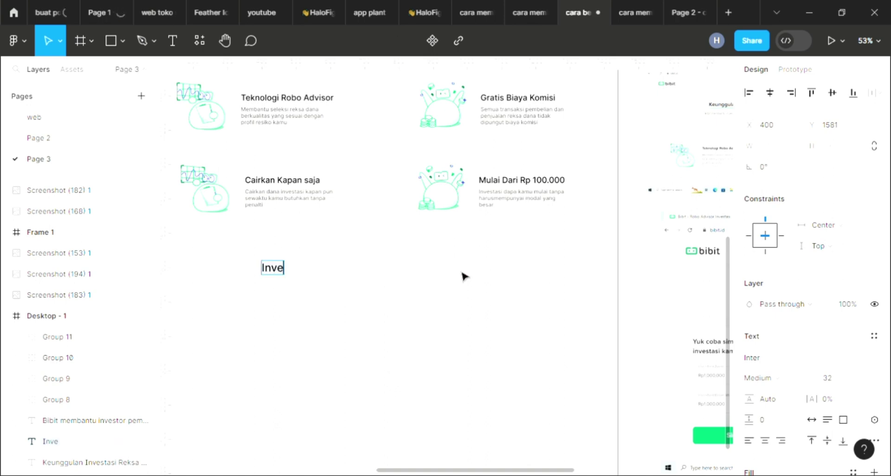
{"action": "type", "text": "stasi "}
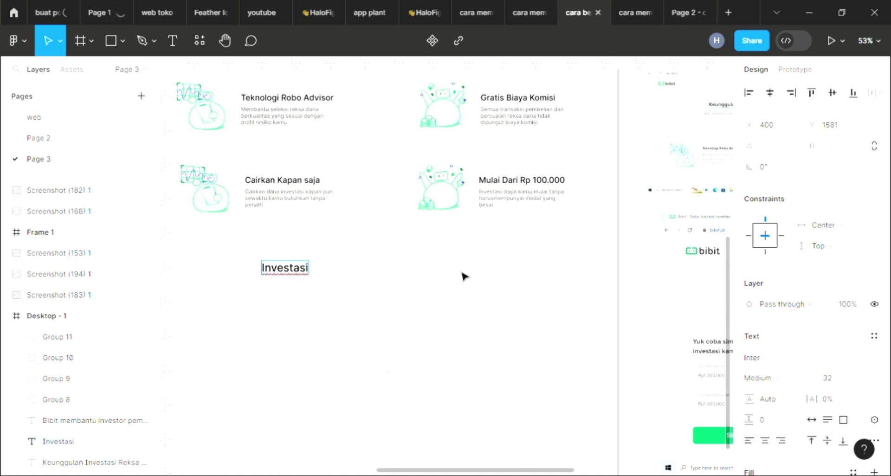
{"action": "type", "text": "Rek"}
{"action": "type", "text": "sa Da"}
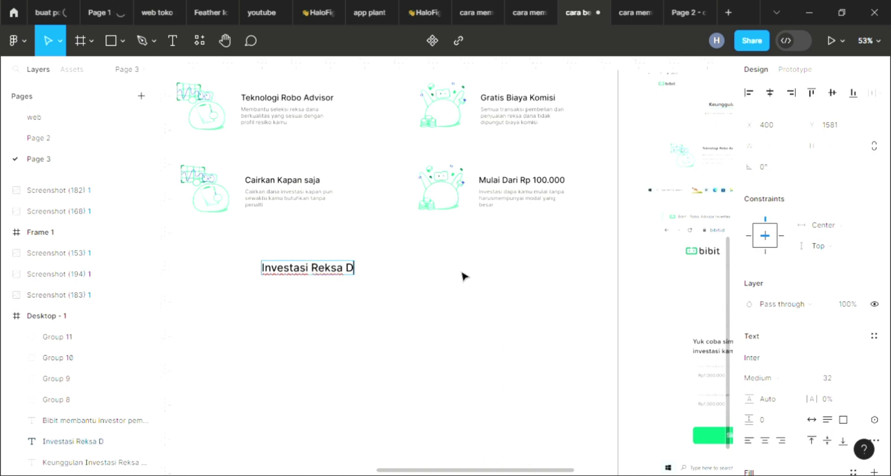
{"action": "type", "text": "na "}
{"action": "type", "text": "Untuk "}
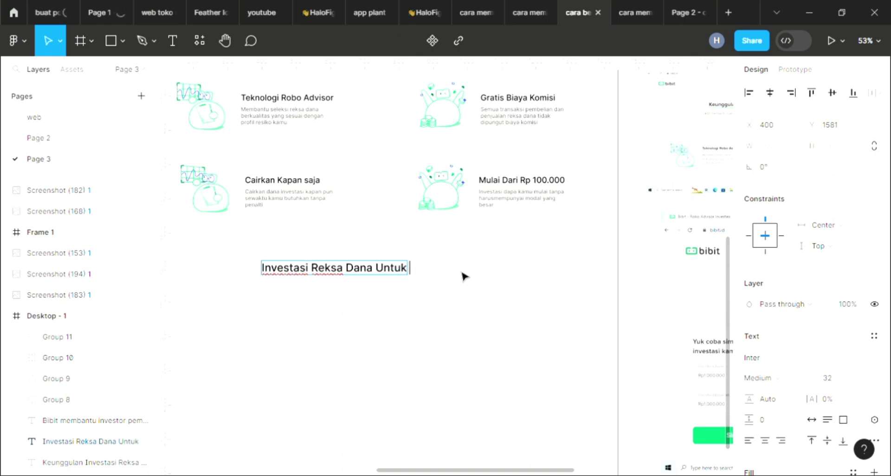
{"action": "type", "text": "Dana "}
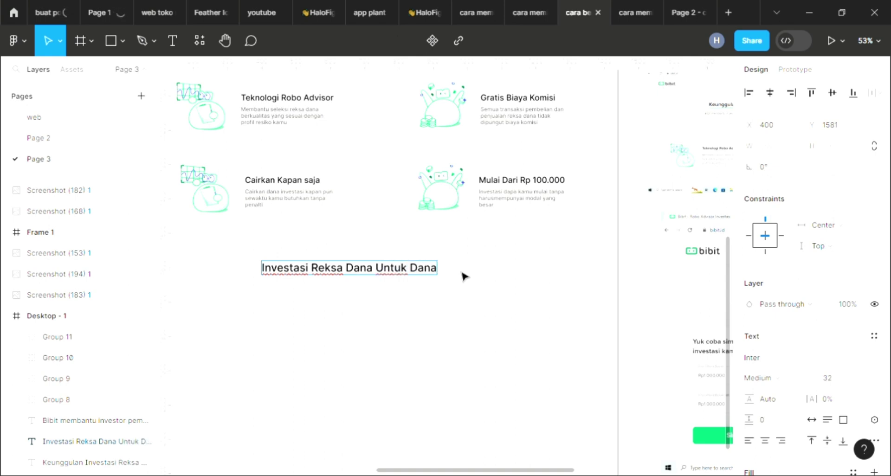
{"action": "type", "text": "Pensiun"}
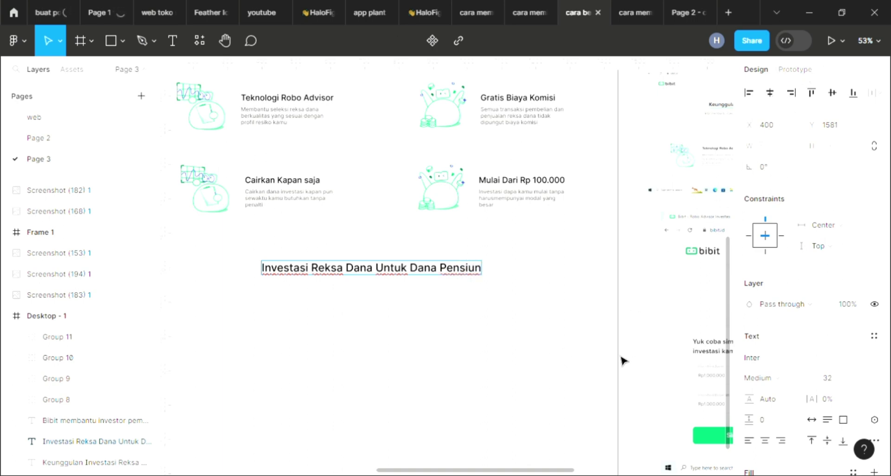
{"action": "key", "text": "Escape"}
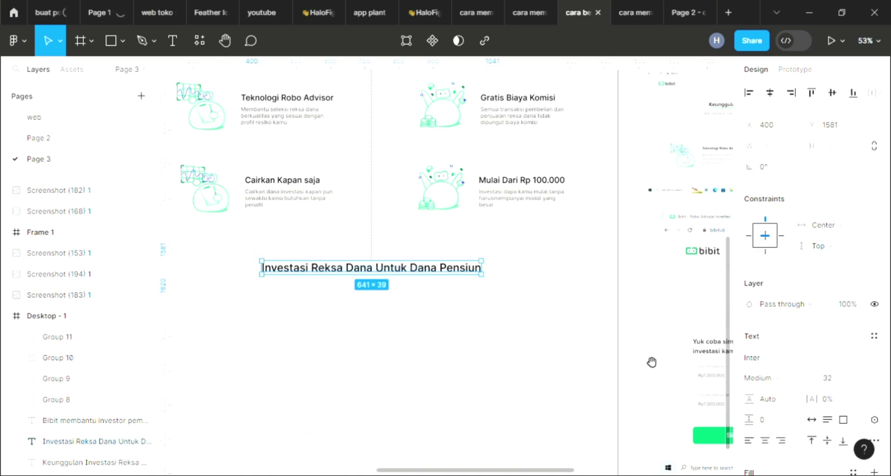
Delete 'Dana Pensiun' so the heading reads 'Investasi Reksa Dana Untuk'
{"action": "mouse_move", "coordinate": [651, 362]}
{"action": "left_mouse_down"}
{"action": "mouse_move", "coordinate": [383, 281]}
{"action": "mouse_move", "coordinate": [500, 321]}
{"action": "mouse_move", "coordinate": [615, 331]}
{"action": "left_mouse_up"}
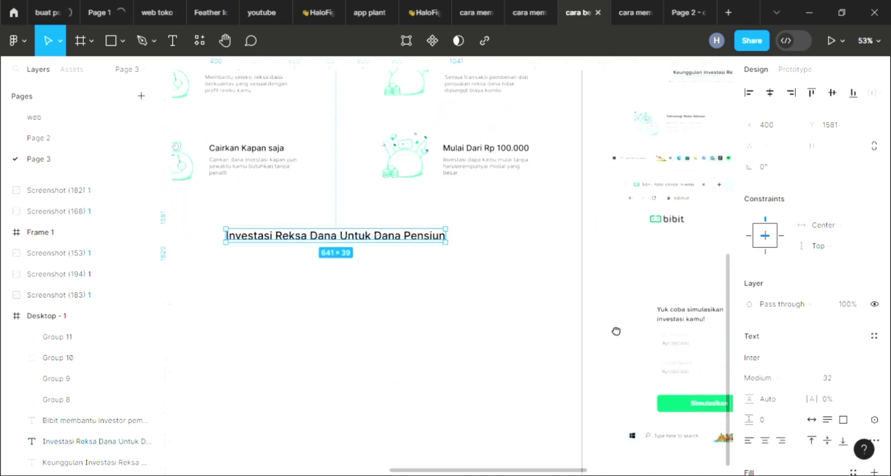
{"action": "left_click", "coordinate": [473, 295]}
{"action": "left_click", "coordinate": [402, 240]}
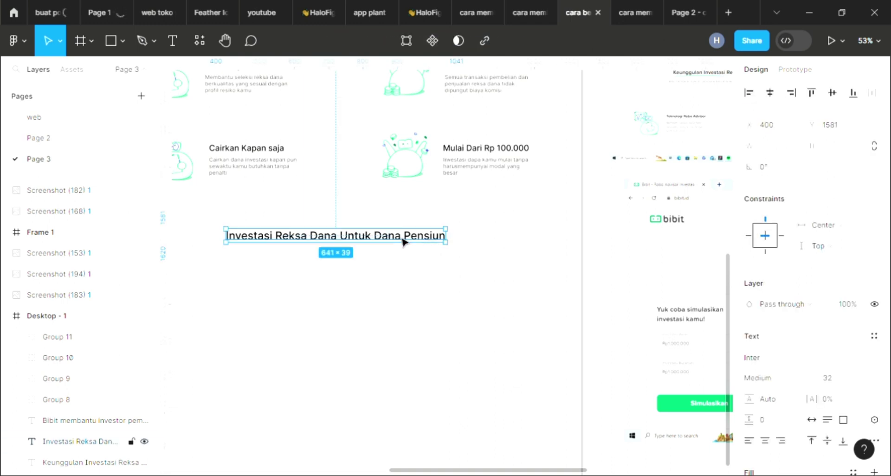
{"action": "scroll", "coordinate": [398, 240], "scroll_direction": "up", "scroll_amount": 5, "text": "ctrl"}
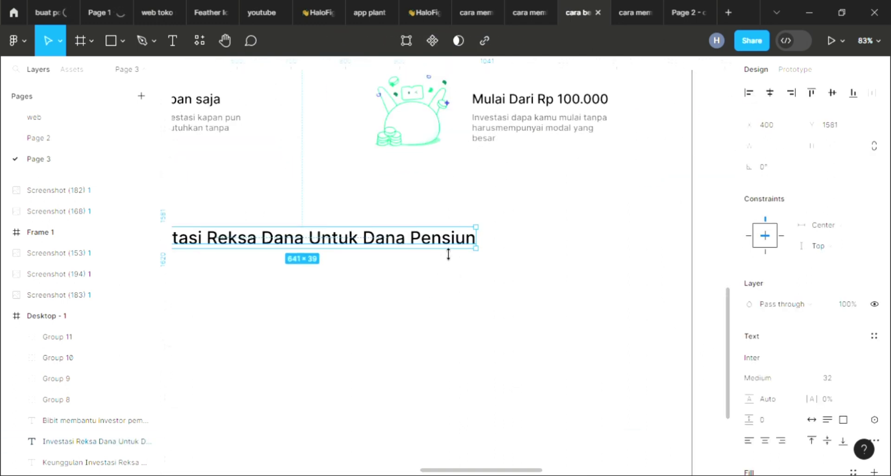
{"action": "double_click", "coordinate": [458, 243]}
{"action": "left_click", "coordinate": [475, 242]}
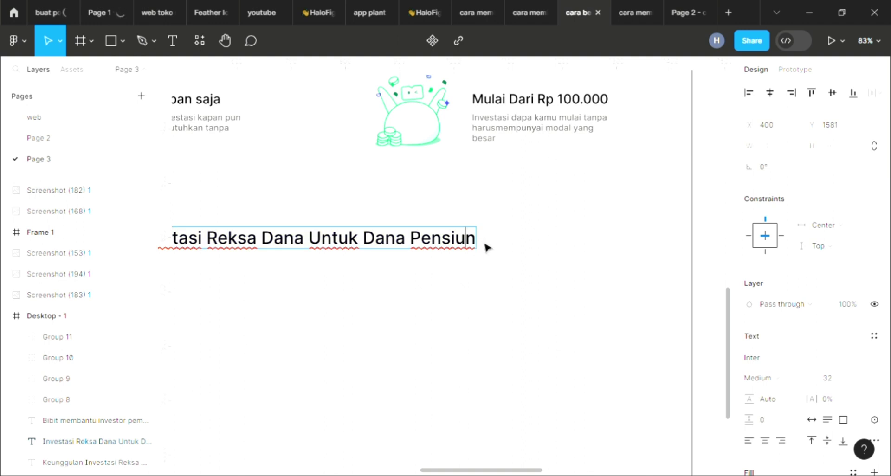
{"action": "left_click_drag", "start_coordinate": [480, 242], "coordinate": [365, 240]}
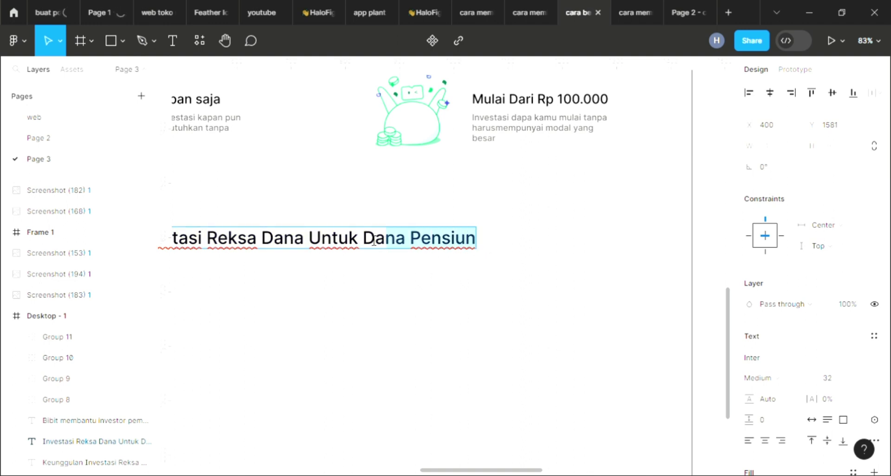
{"action": "scroll", "coordinate": [368, 241], "scroll_direction": "up", "scroll_amount": 2}
{"action": "key", "text": "BackSpace"}
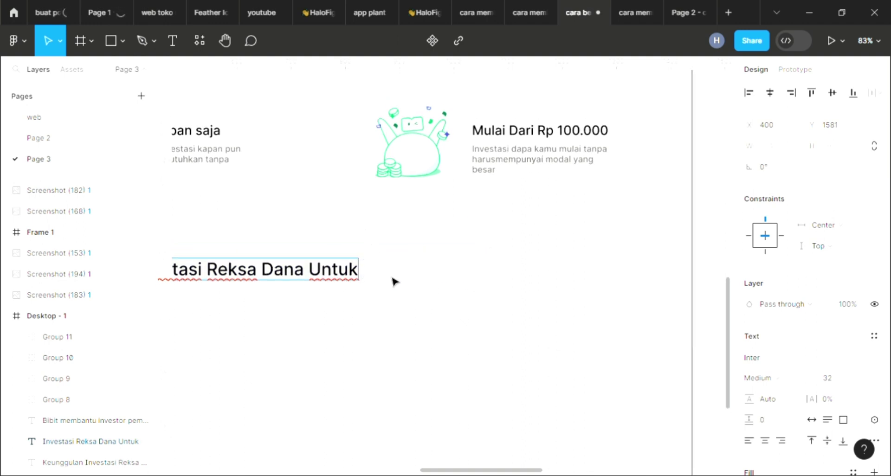
{"action": "key", "text": "Escape"}
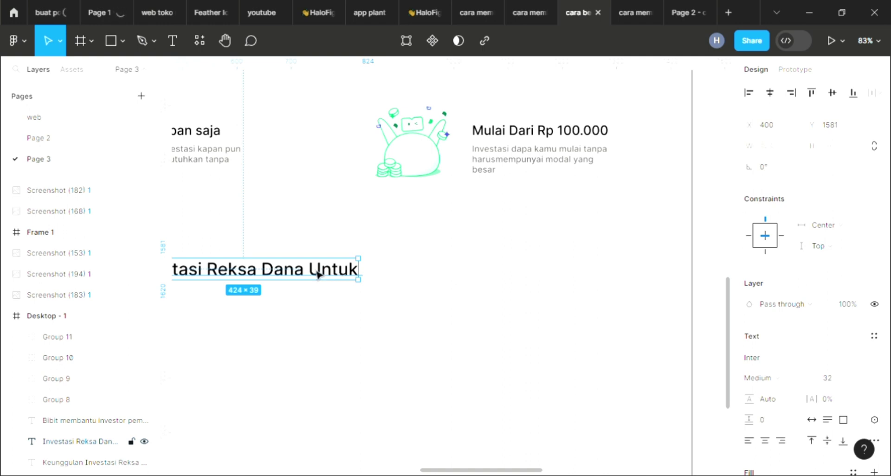
Duplicate the heading and place the copy to its right at X 846, Y 1592
{"action": "key", "text": "ctrl+d"}
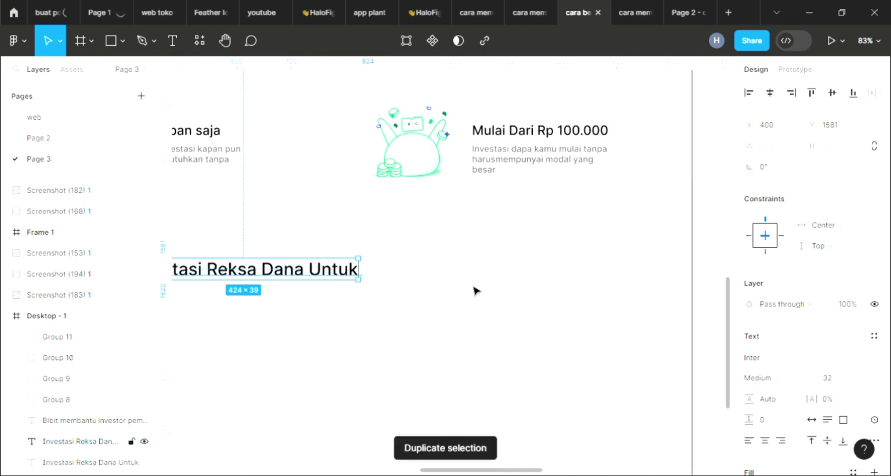
{"action": "left_click_drag", "start_coordinate": [361, 275], "coordinate": [560, 280]}
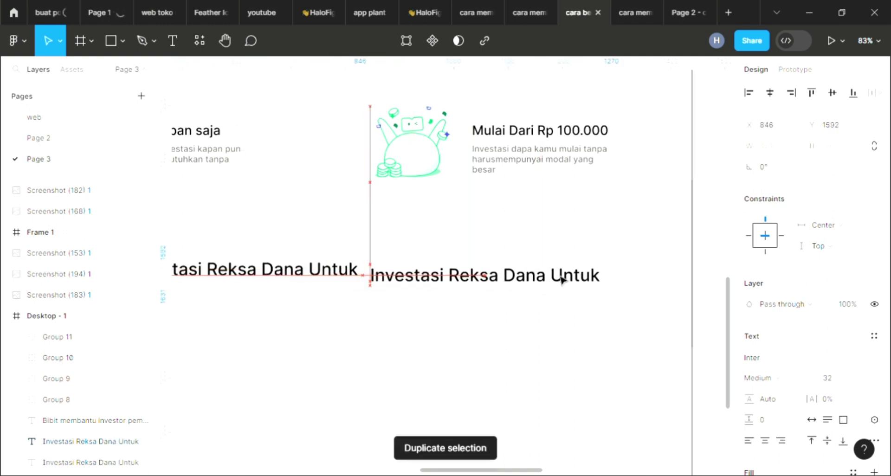
{"action": "scroll", "coordinate": [525, 284], "scroll_direction": "down", "scroll_amount": 1}
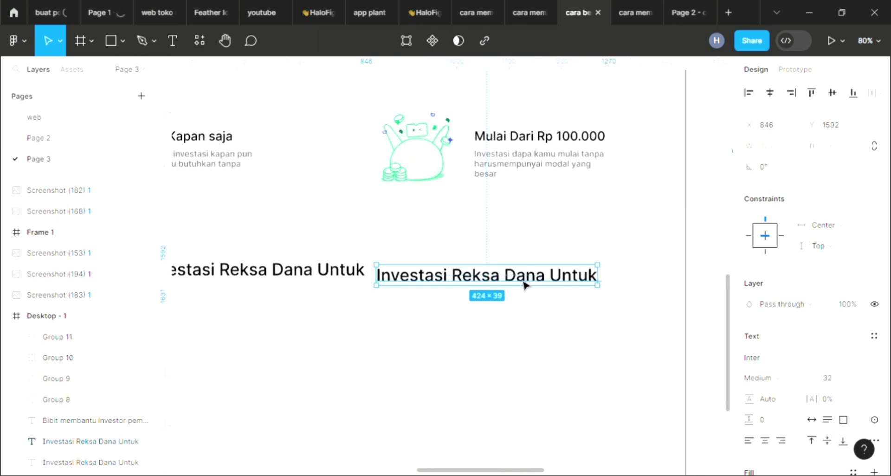
{"action": "scroll", "coordinate": [524, 284], "scroll_direction": "down", "scroll_amount": 1}
{"action": "scroll", "coordinate": [524, 284], "scroll_direction": "down", "scroll_amount": 5}
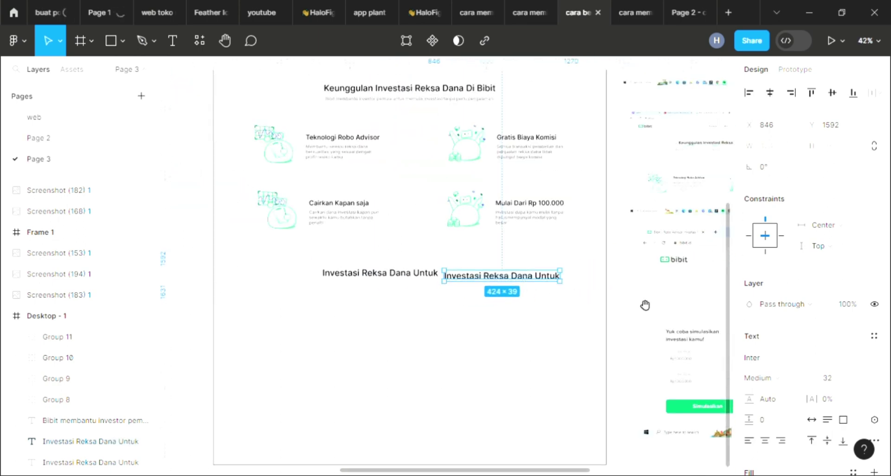
Retype the heading copy as 'Dana Pensiun'
{"action": "mouse_move", "coordinate": [637, 304]}
{"action": "left_mouse_down"}
{"action": "mouse_move", "coordinate": [448, 271]}
{"action": "mouse_move", "coordinate": [581, 294]}
{"action": "left_mouse_up"}
{"action": "scroll", "coordinate": [484, 273], "scroll_direction": "up", "scroll_amount": 2}
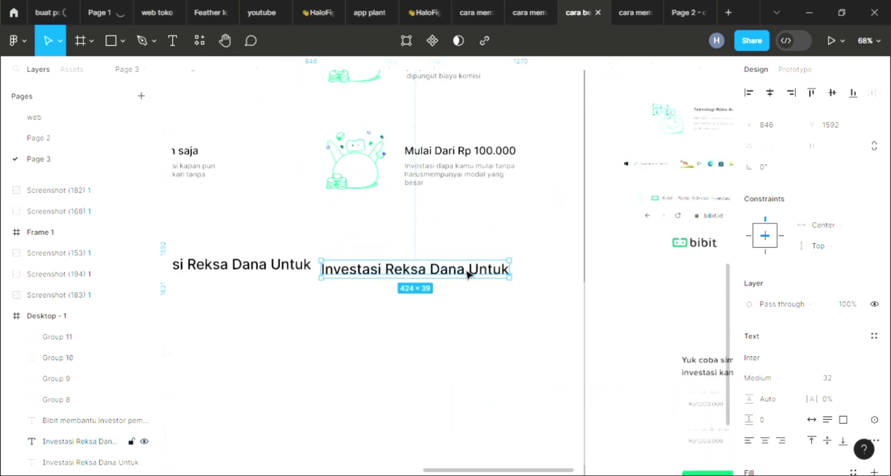
{"action": "double_click", "coordinate": [466, 271]}
{"action": "type", "text": "Da"}
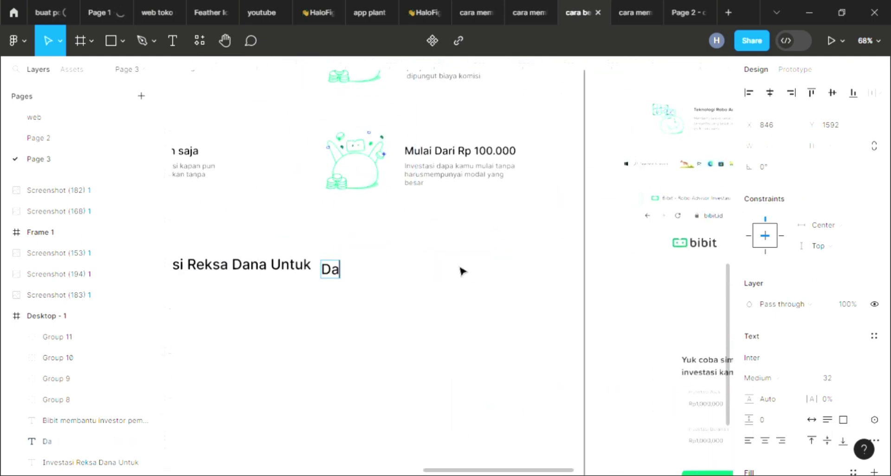
{"action": "type", "text": "na P"}
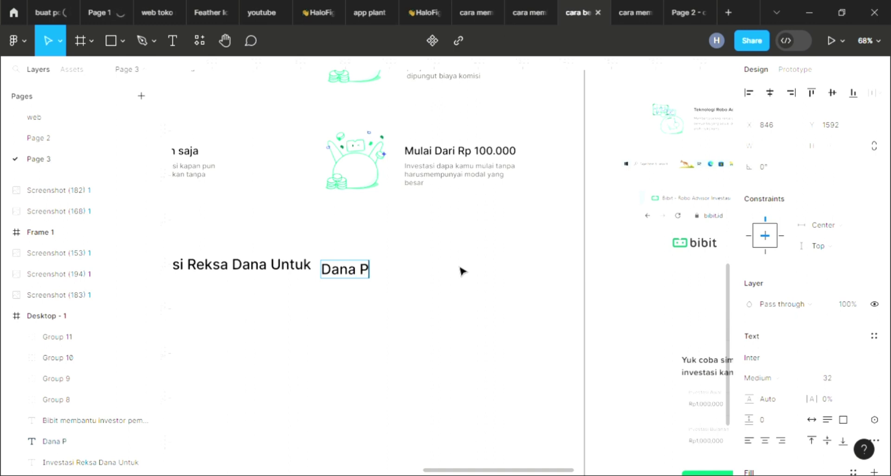
{"action": "type", "text": "ensiun"}
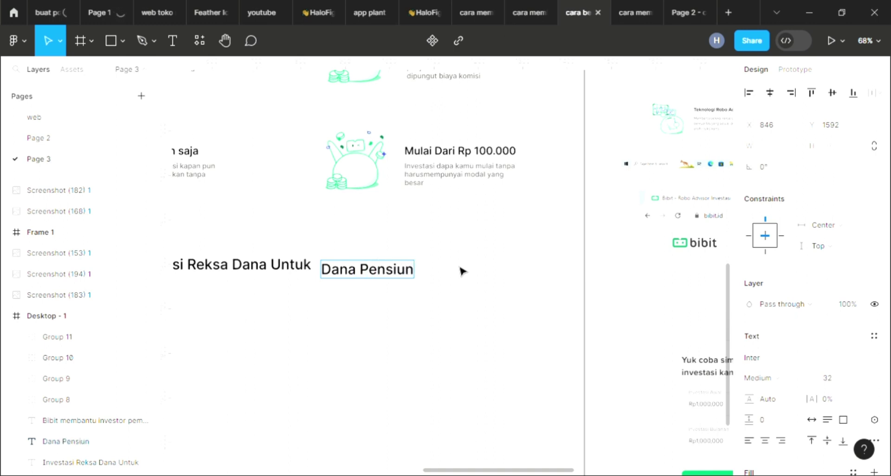
Sample the Simulasikan button's green with the text fill eyedropper
{"action": "scroll", "coordinate": [809, 367], "scroll_direction": "down", "scroll_amount": 3}
{"action": "scroll", "coordinate": [775, 353], "scroll_direction": "down", "scroll_amount": 1}
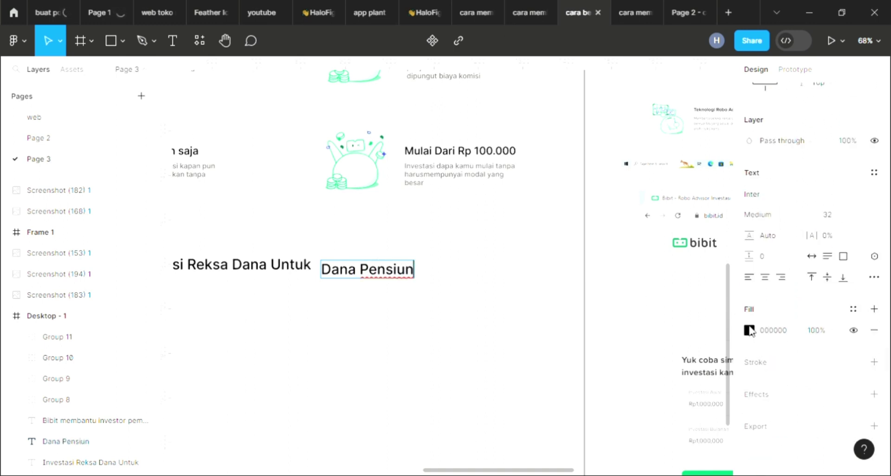
{"action": "left_click", "coordinate": [748, 330]}
{"action": "left_click", "coordinate": [598, 327]}
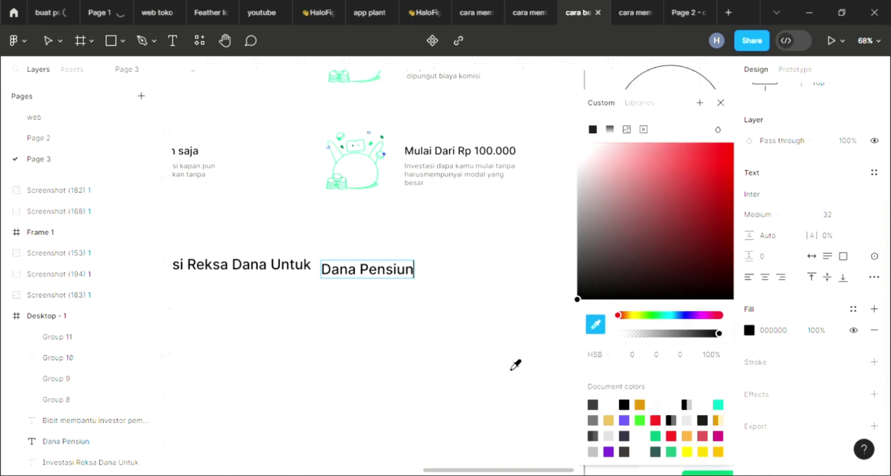
{"action": "scroll", "coordinate": [515, 364], "scroll_direction": "right", "scroll_amount": 2}
{"action": "scroll", "coordinate": [515, 364], "scroll_direction": "right", "scroll_amount": 1}
{"action": "scroll", "coordinate": [519, 368], "scroll_direction": "right", "scroll_amount": 5}
{"action": "scroll", "coordinate": [520, 373], "scroll_direction": "right", "scroll_amount": 2}
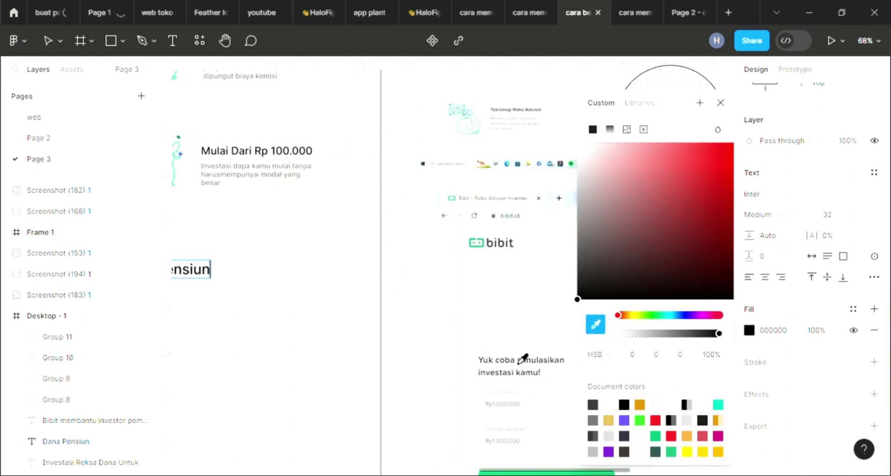
{"action": "scroll", "coordinate": [552, 439], "scroll_direction": "down", "scroll_amount": 2}
{"action": "scroll", "coordinate": [545, 418], "scroll_direction": "down", "scroll_amount": 4}
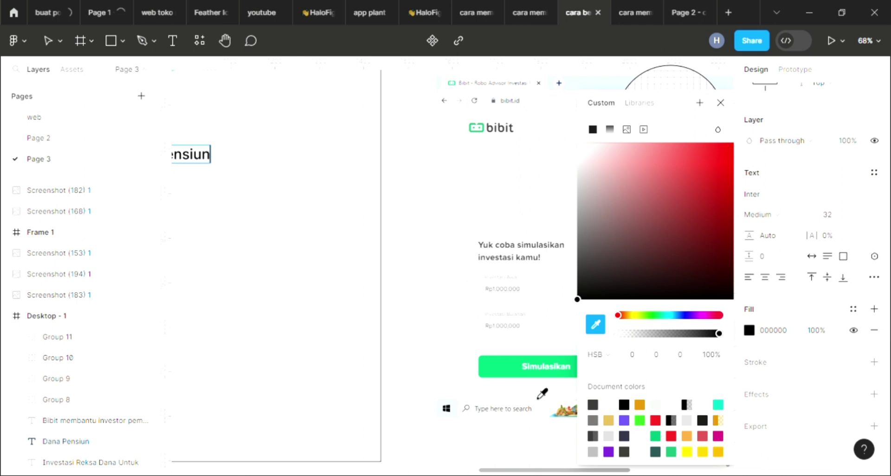
{"action": "left_click", "coordinate": [510, 379]}
{"action": "scroll", "coordinate": [342, 156], "scroll_direction": "left", "scroll_amount": 3}
{"action": "scroll", "coordinate": [342, 162], "scroll_direction": "left", "scroll_amount": 1}
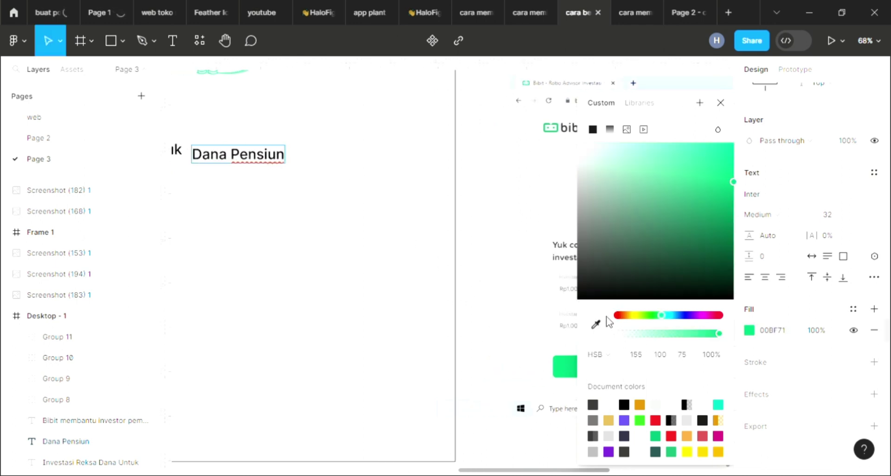
Select all the Dana Pensiun text and apply the Simulasikan green 00BF71
{"action": "triple_click", "coordinate": [280, 162]}
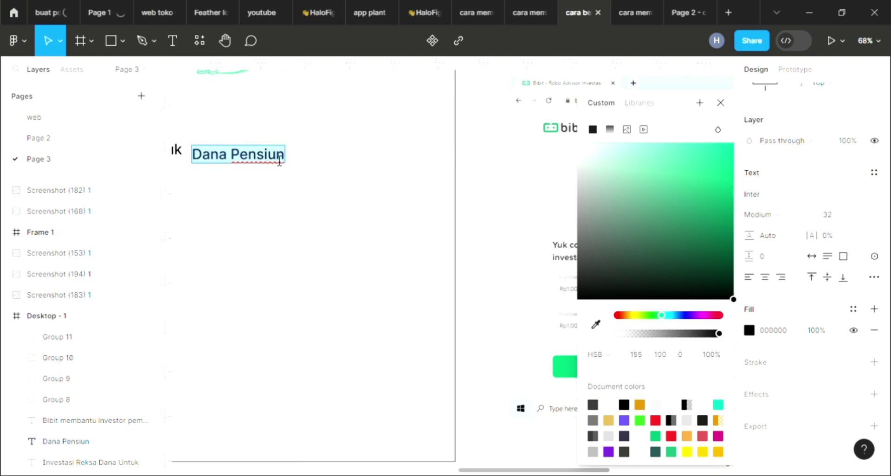
{"action": "left_click", "coordinate": [596, 325]}
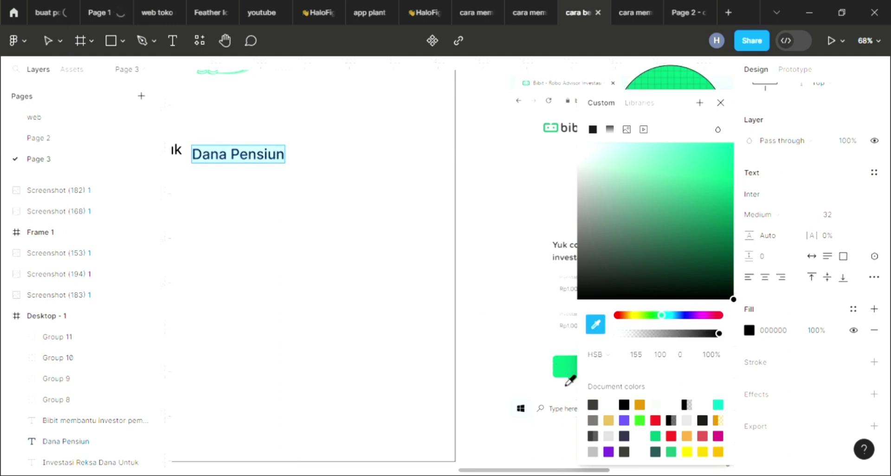
{"action": "left_click", "coordinate": [565, 374]}
{"action": "key", "text": "Escape"}
{"action": "key", "text": "Escape"}
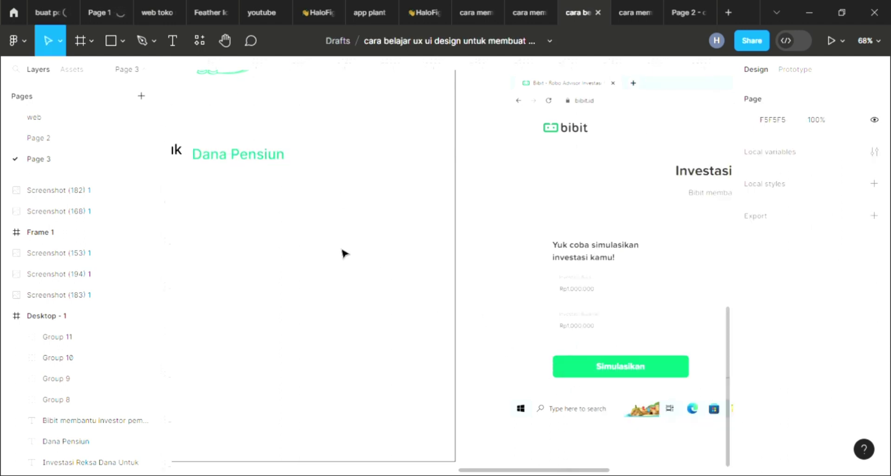
Pan across the Bibit screenshot to compare its heading layout
{"action": "scroll", "coordinate": [645, 230], "scroll_direction": "right", "scroll_amount": 5}
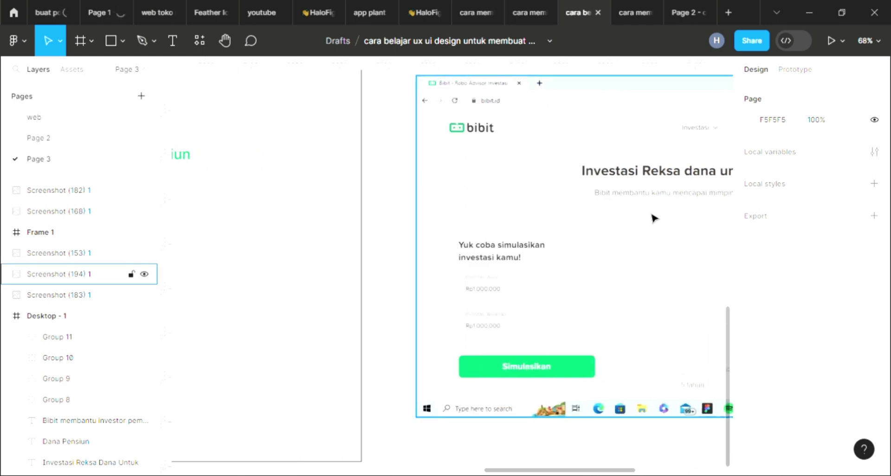
{"action": "scroll", "coordinate": [654, 218], "scroll_direction": "right", "scroll_amount": 10}
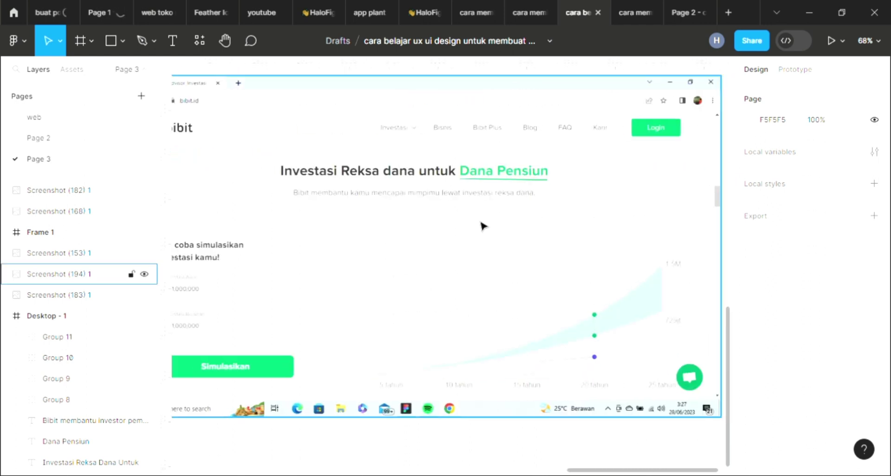
{"action": "scroll", "coordinate": [319, 211], "scroll_direction": "up", "scroll_amount": 3}
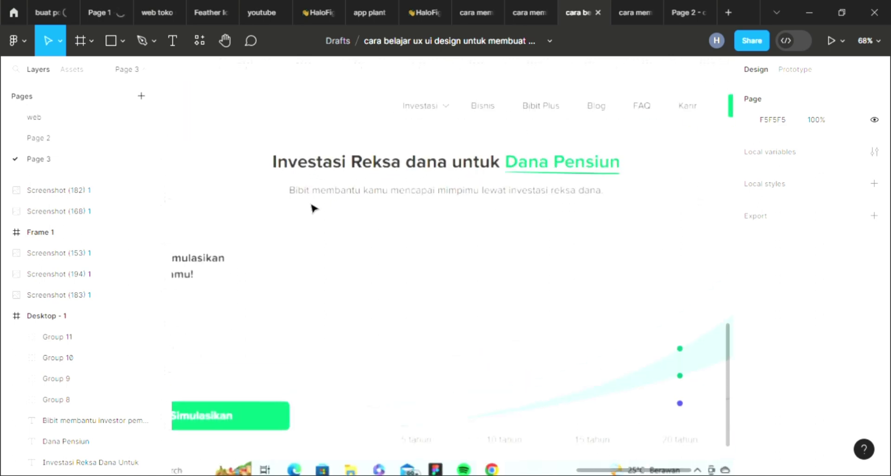
{"action": "scroll", "coordinate": [318, 209], "scroll_direction": "up", "scroll_amount": 1}
{"action": "scroll", "coordinate": [316, 206], "scroll_direction": "down", "scroll_amount": 1}
{"action": "scroll", "coordinate": [316, 204], "scroll_direction": "left", "scroll_amount": 5}
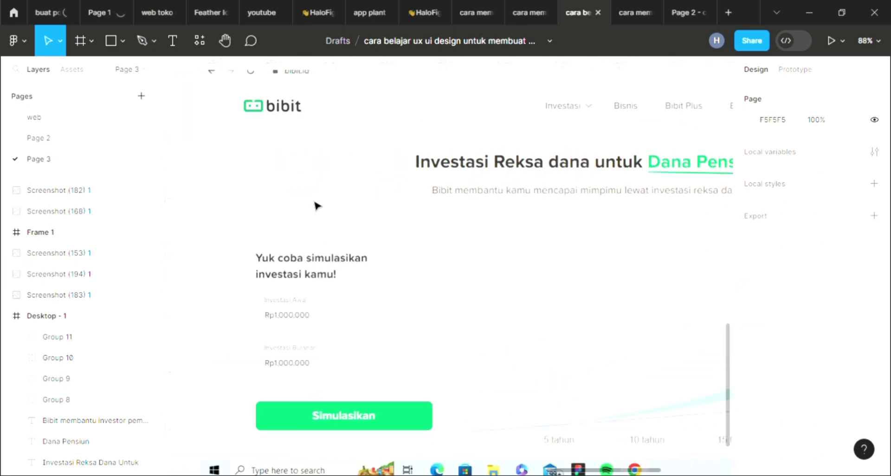
{"action": "scroll", "coordinate": [317, 203], "scroll_direction": "left", "scroll_amount": 3}
{"action": "scroll", "coordinate": [318, 202], "scroll_direction": "left", "scroll_amount": 1}
{"action": "scroll", "coordinate": [317, 202], "scroll_direction": "left", "scroll_amount": 5}
{"action": "scroll", "coordinate": [318, 201], "scroll_direction": "left", "scroll_amount": 2}
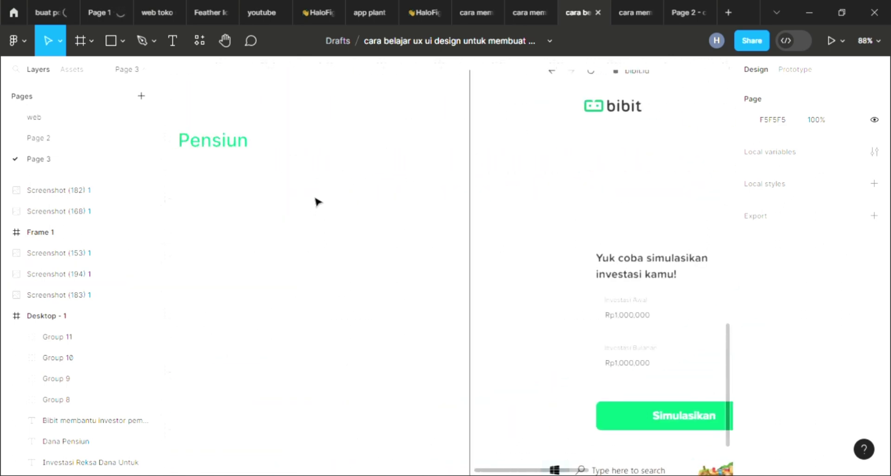
{"action": "scroll", "coordinate": [318, 201], "scroll_direction": "left", "scroll_amount": 14}
{"action": "scroll", "coordinate": [572, 189], "scroll_direction": "up", "scroll_amount": 1}
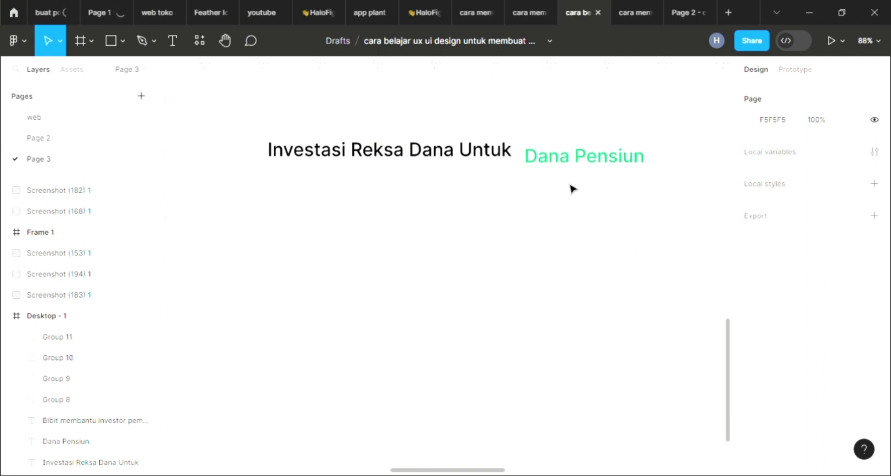
{"action": "scroll", "coordinate": [579, 201], "scroll_direction": "up", "scroll_amount": 3}
Drag 'Dana Pensiun' inline with the heading at X 836, Y 1581
{"action": "left_click", "coordinate": [579, 211]}
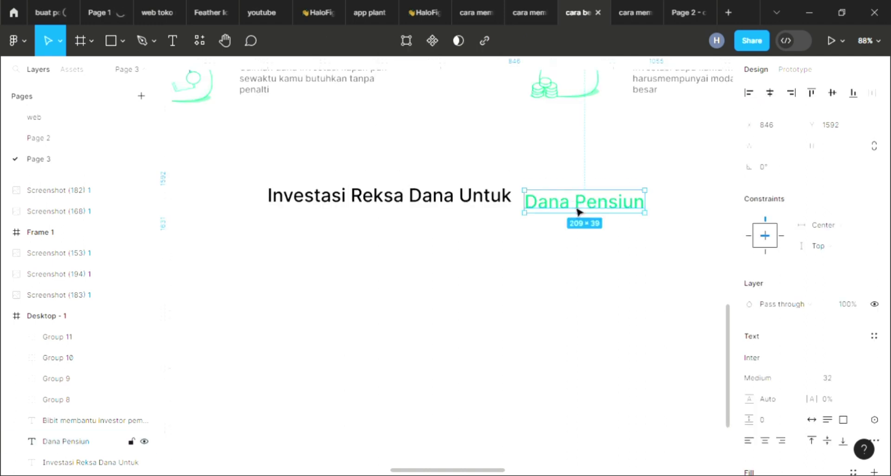
{"action": "left_click_drag", "start_coordinate": [576, 208], "coordinate": [572, 205]}
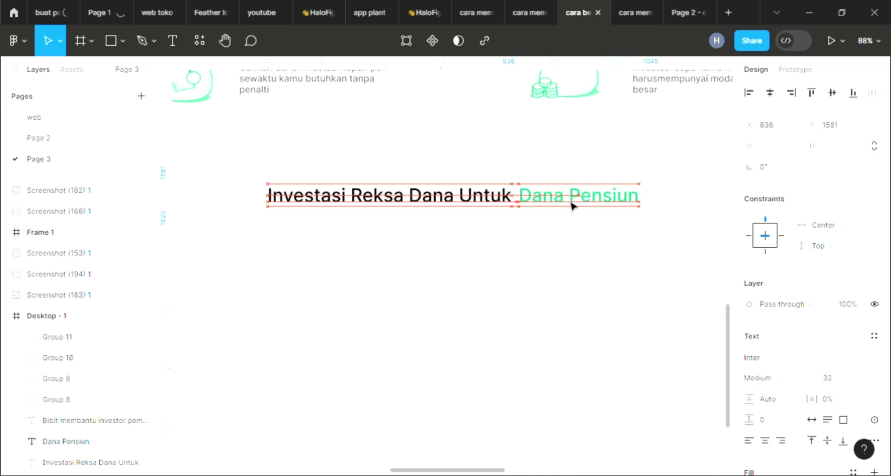
{"action": "left_click", "coordinate": [545, 299]}
{"action": "scroll", "coordinate": [487, 254], "scroll_direction": "down", "scroll_amount": 1}
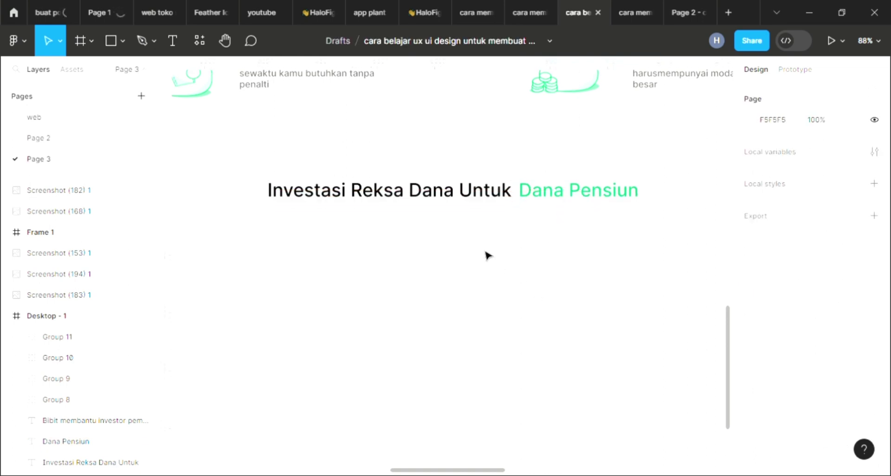
{"action": "scroll", "coordinate": [497, 249], "scroll_direction": "up", "scroll_amount": 3}
{"action": "scroll", "coordinate": [503, 241], "scroll_direction": "up", "scroll_amount": 1}
{"action": "scroll", "coordinate": [505, 241], "scroll_direction": "up", "scroll_amount": 1}
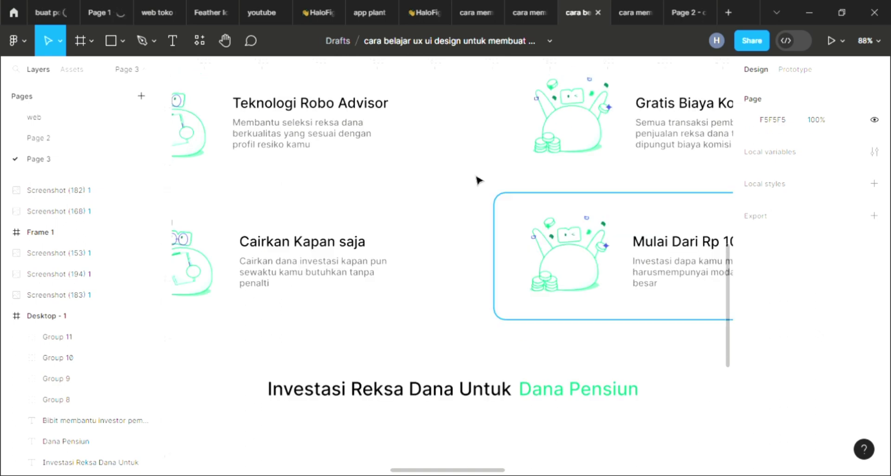
{"action": "scroll", "coordinate": [477, 179], "scroll_direction": "up", "scroll_amount": 1}
{"action": "scroll", "coordinate": [482, 171], "scroll_direction": "up", "scroll_amount": 2}
Duplicate the 'Bibit membantu investor' subtitle and place it below the Dana Pensiun heading
{"action": "left_click", "coordinate": [490, 153]}
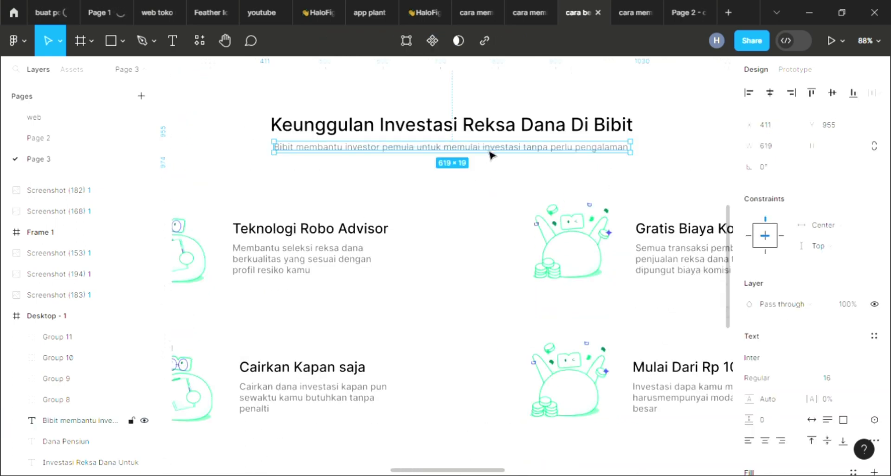
{"action": "key", "text": "ctrl+d"}
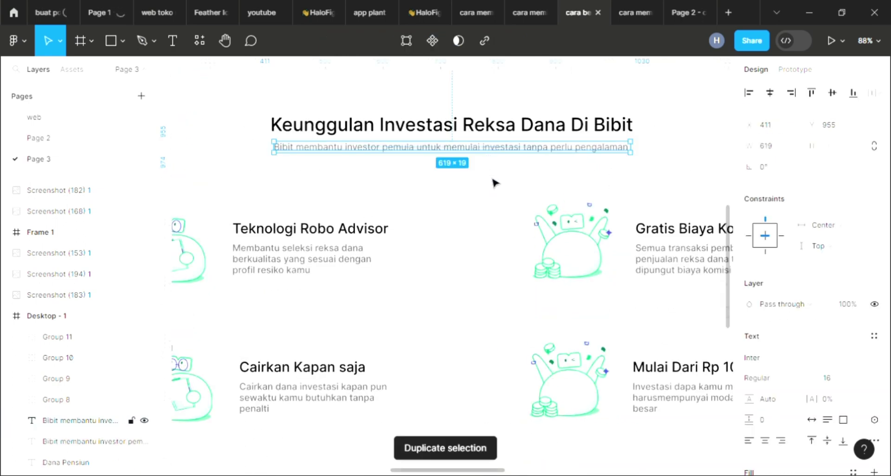
{"action": "mouse_move", "coordinate": [491, 153]}
{"action": "left_mouse_down"}
{"action": "mouse_move", "coordinate": [469, 470]}
{"action": "mouse_move", "coordinate": [497, 278]}
{"action": "left_mouse_up"}
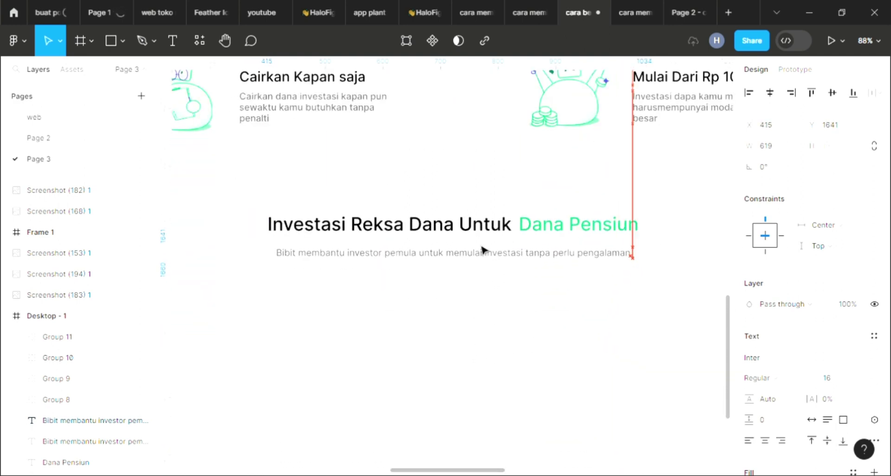
{"action": "left_click_drag", "start_coordinate": [498, 277], "coordinate": [483, 250]}
{"action": "scroll", "coordinate": [480, 209], "scroll_direction": "up", "scroll_amount": 5}
{"action": "scroll", "coordinate": [479, 197], "scroll_direction": "up", "scroll_amount": 4}
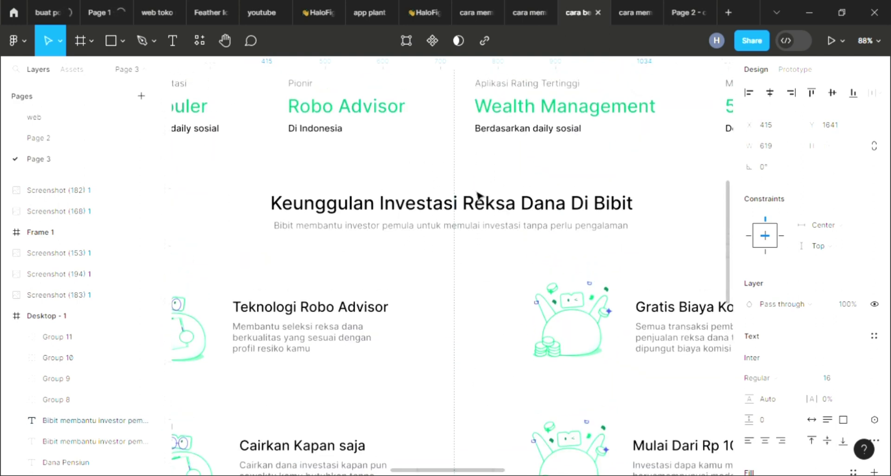
Nudge the subtitle copy up 11 px and centre it horizontally at X 411, Y 1630
{"action": "left_click", "coordinate": [479, 230]}
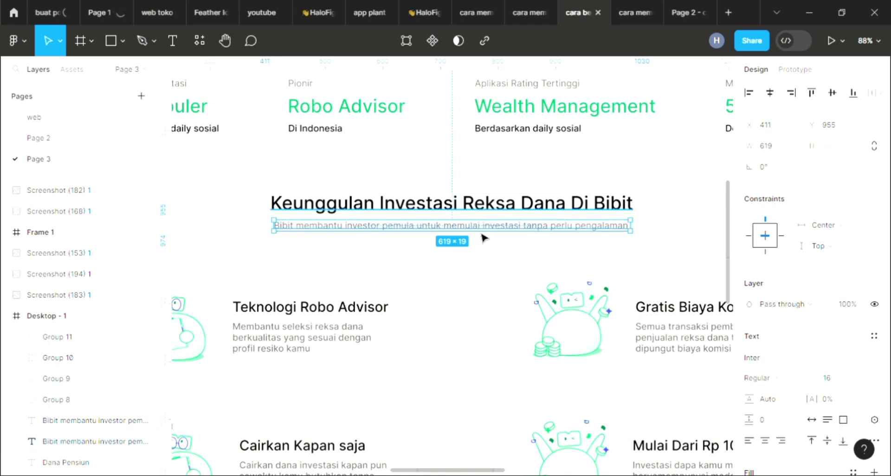
{"action": "scroll", "coordinate": [482, 250], "scroll_direction": "down", "scroll_amount": 1}
{"action": "scroll", "coordinate": [483, 260], "scroll_direction": "down", "scroll_amount": 4}
{"action": "scroll", "coordinate": [484, 260], "scroll_direction": "down", "scroll_amount": 6}
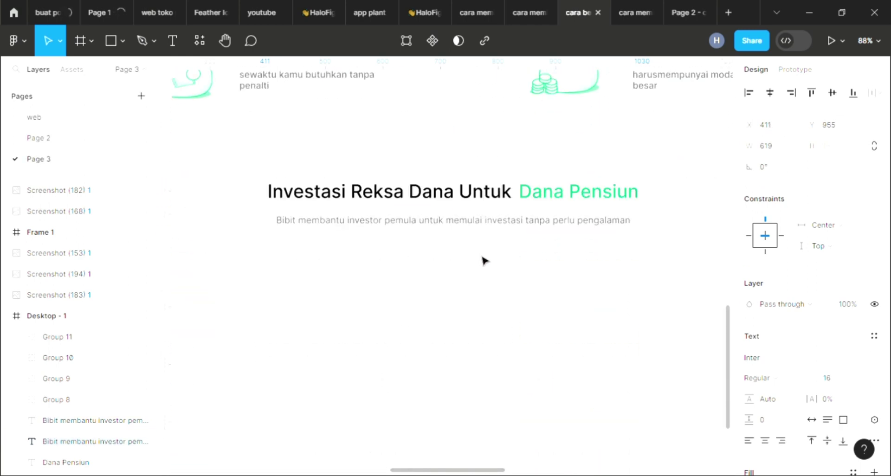
{"action": "left_click", "coordinate": [487, 230]}
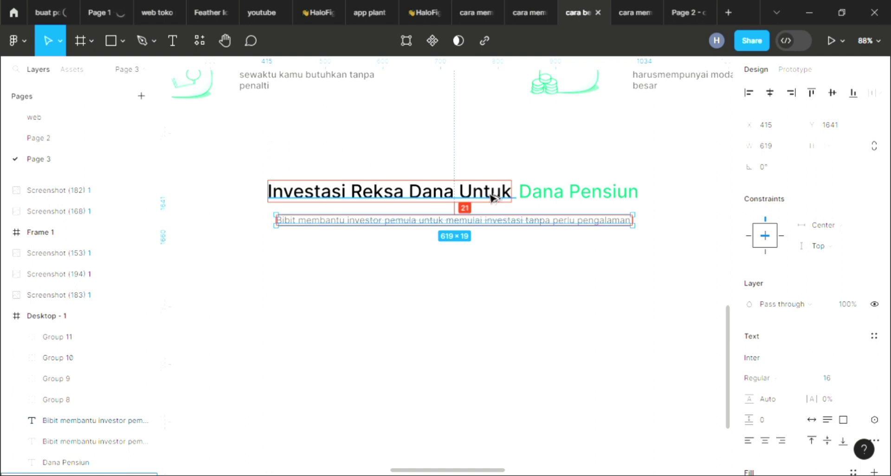
{"action": "key", "text": "shift+Up"}
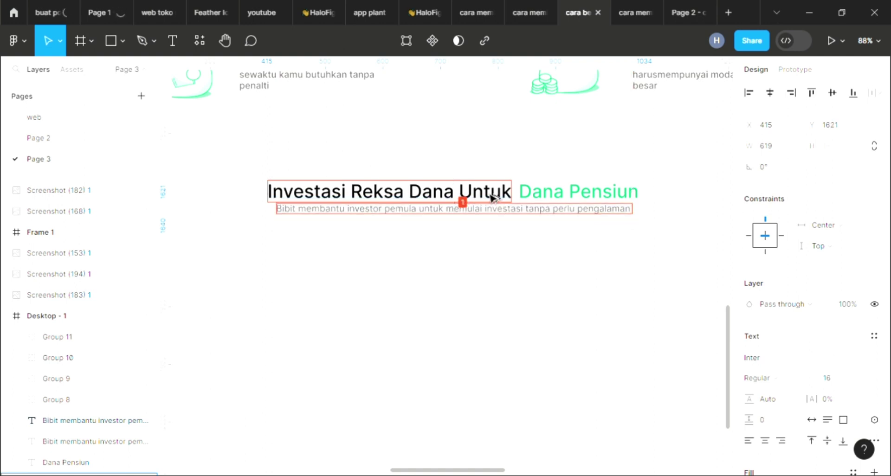
{"action": "key", "text": "Up"}
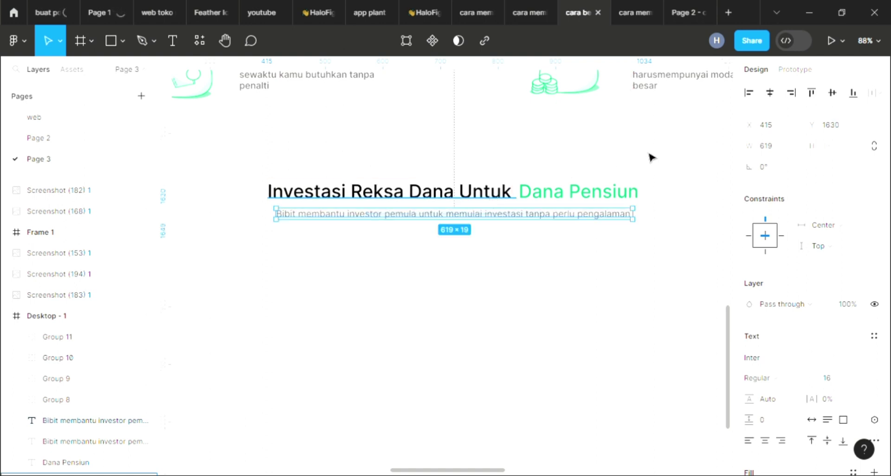
{"action": "left_click", "coordinate": [770, 93]}
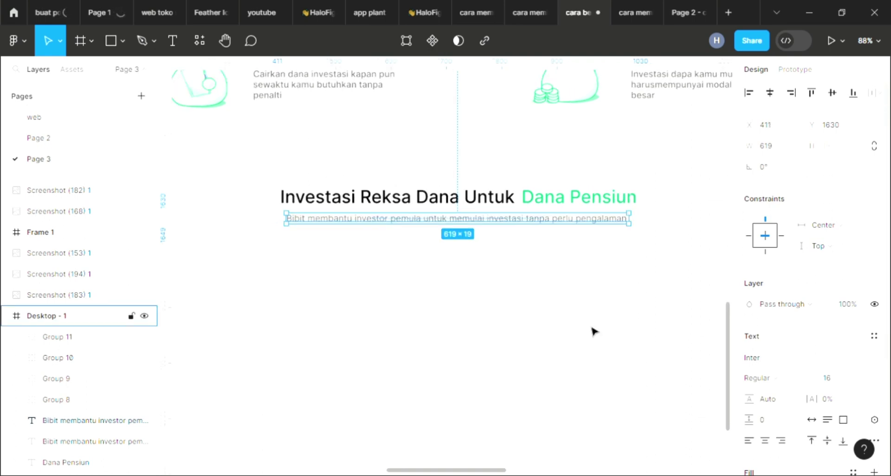
{"action": "scroll", "coordinate": [593, 327], "scroll_direction": "down", "scroll_amount": 5}
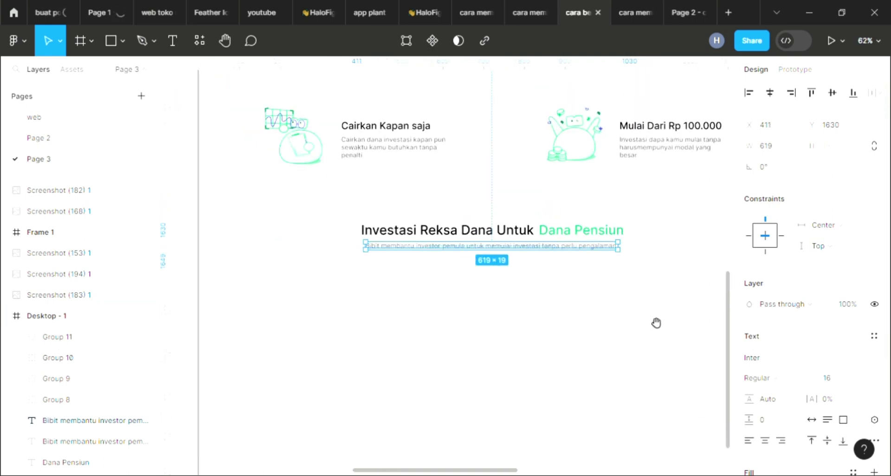
Clear the old subtitle wording and start the new line with 'membantu'
{"action": "left_click_drag", "start_coordinate": [656, 323], "coordinate": [408, 257]}
{"action": "mouse_move", "coordinate": [577, 257]}
{"action": "left_mouse_down"}
{"action": "mouse_move", "coordinate": [450, 244]}
{"action": "mouse_move", "coordinate": [416, 252]}
{"action": "mouse_move", "coordinate": [639, 299]}
{"action": "left_mouse_up"}
{"action": "key", "text": "Return"}
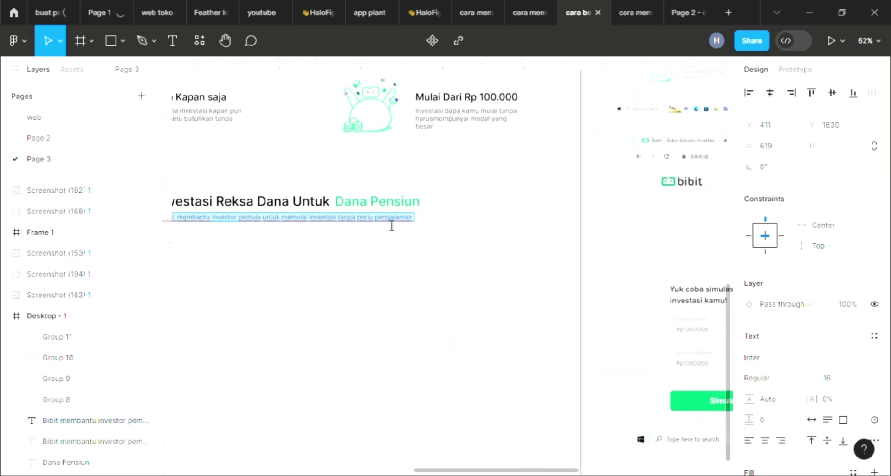
{"action": "key", "text": "BackSpace"}
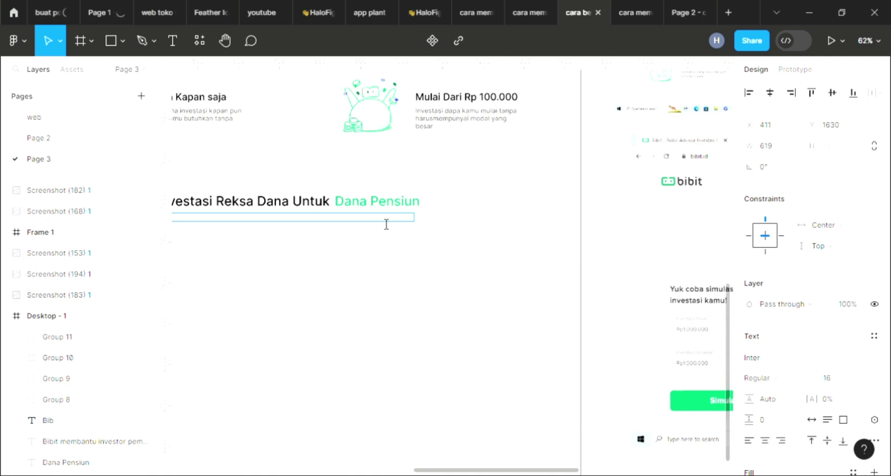
{"action": "type", "text": "it memba"}
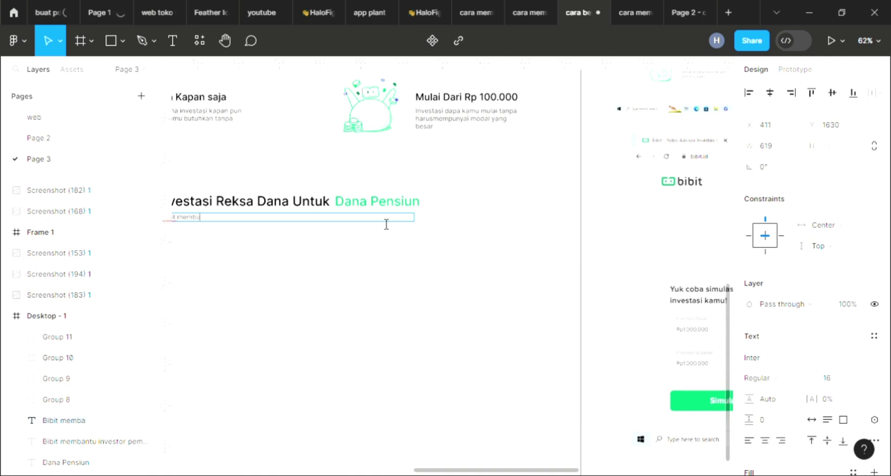
{"action": "type", "text": "ntu kamu"}
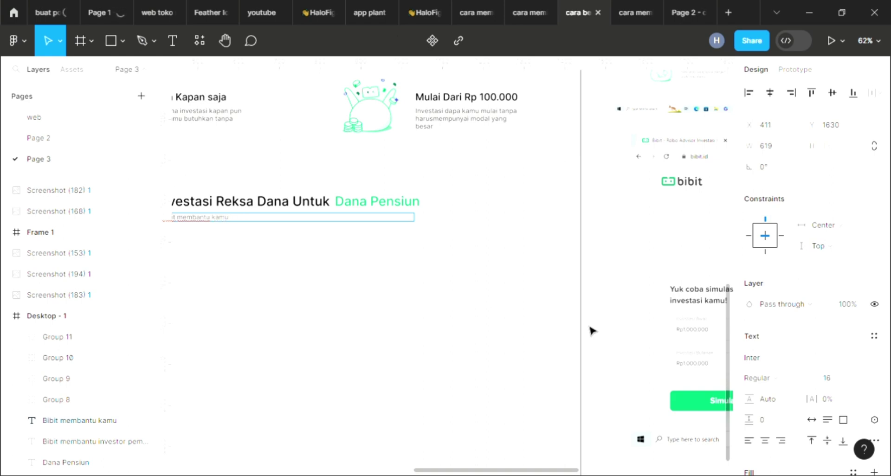
{"action": "key", "text": "Escape"}
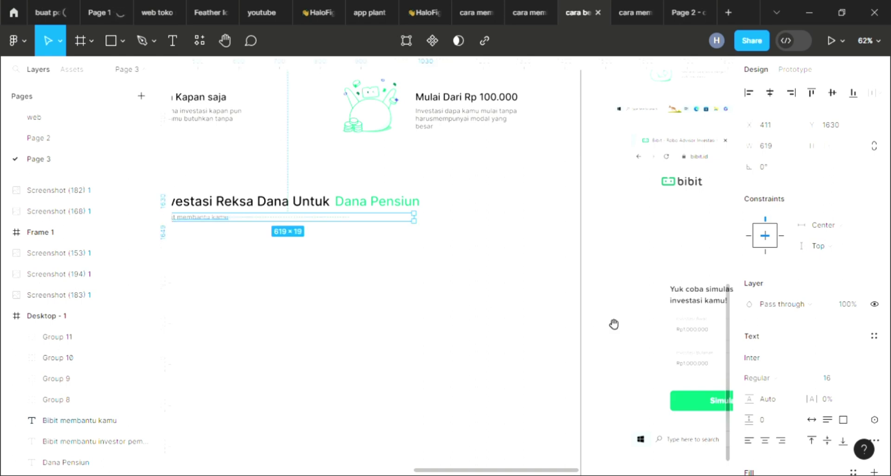
Append 'apai mimpimu' so the subtitle reads 'Bibit membantu kamu mencapai mimpimu'
{"action": "mouse_move", "coordinate": [613, 324]}
{"action": "left_mouse_down"}
{"action": "mouse_move", "coordinate": [418, 283]}
{"action": "mouse_move", "coordinate": [320, 281]}
{"action": "mouse_move", "coordinate": [638, 402]}
{"action": "mouse_move", "coordinate": [688, 384]}
{"action": "left_mouse_up"}
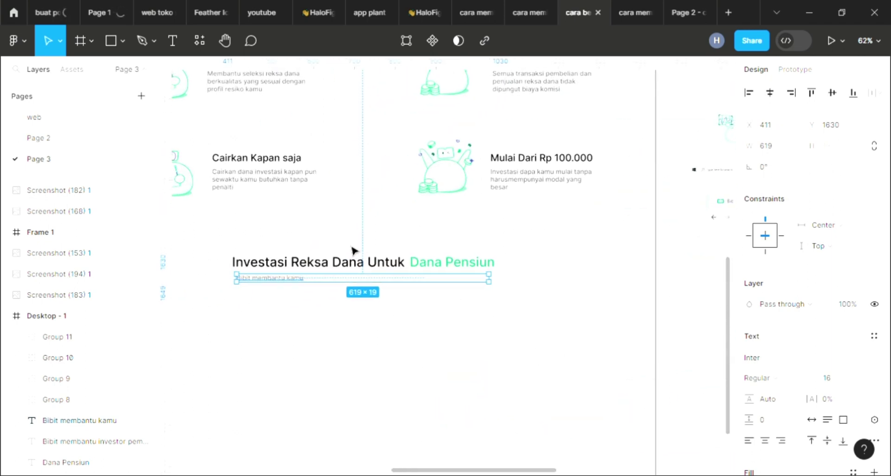
{"action": "left_click", "coordinate": [320, 282]}
{"action": "double_click", "coordinate": [310, 281]}
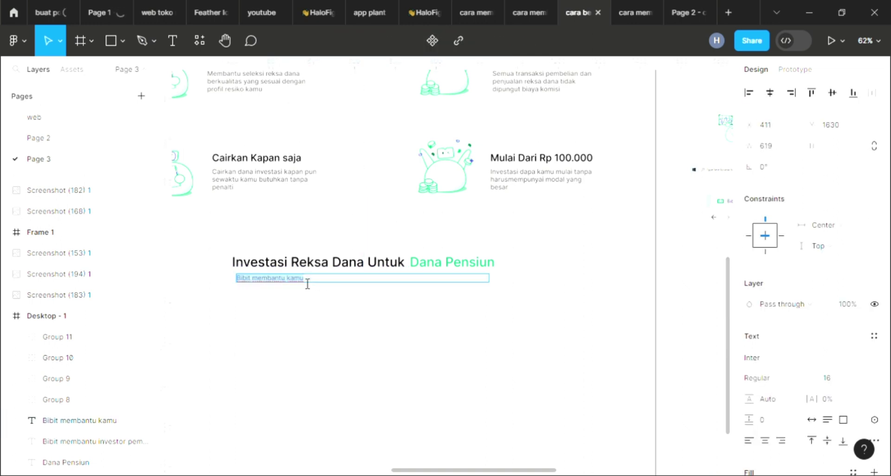
{"action": "left_click", "coordinate": [307, 284]}
{"action": "type", "text": "menc"}
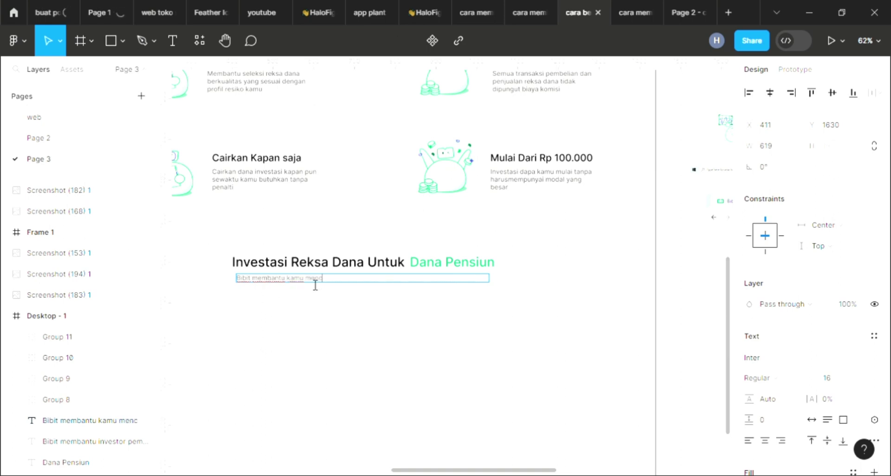
{"action": "type", "text": "apai mim"}
{"action": "type", "text": "pimu"}
{"action": "key", "text": "Escape"}
Pan over to the Bibit reference screenshot to check the subtitle wording
{"action": "left_click_drag", "start_coordinate": [596, 385], "coordinate": [354, 340]}
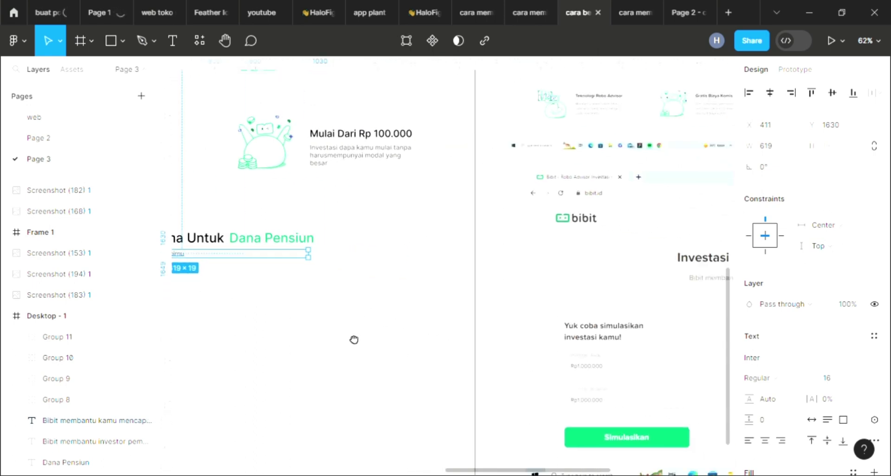
{"action": "scroll", "coordinate": [485, 324], "scroll_direction": "right", "scroll_amount": 5}
{"action": "scroll", "coordinate": [479, 320], "scroll_direction": "right", "scroll_amount": 3}
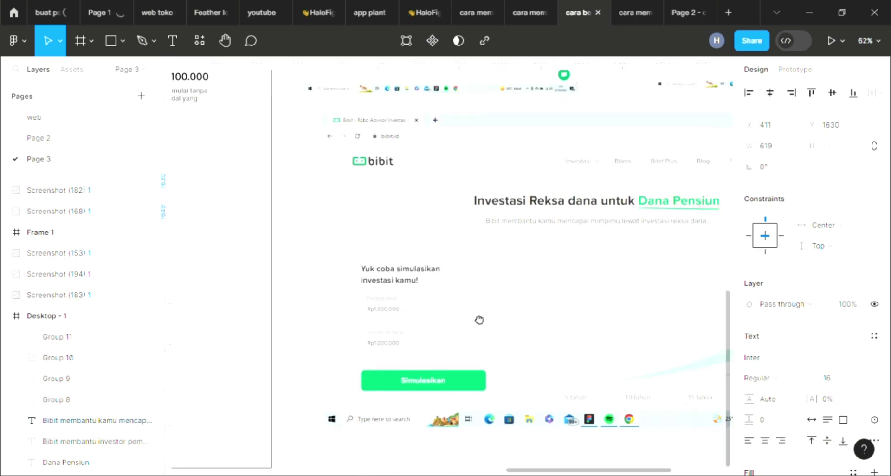
{"action": "scroll", "coordinate": [478, 320], "scroll_direction": "left", "scroll_amount": 2}
{"action": "scroll", "coordinate": [618, 334], "scroll_direction": "left", "scroll_amount": 5}
{"action": "scroll", "coordinate": [363, 274], "scroll_direction": "left", "scroll_amount": 5}
{"action": "scroll", "coordinate": [610, 322], "scroll_direction": "left", "scroll_amount": 2}
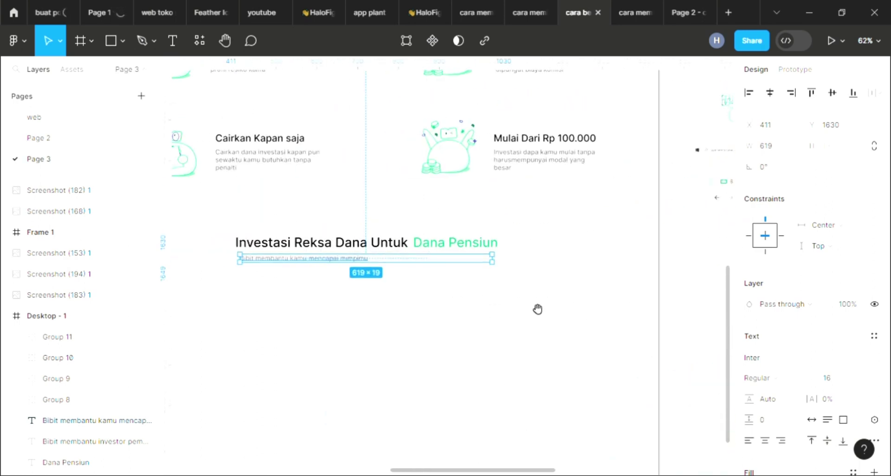
Append 'at investasi reksa dana' so the subtitle ends 'lewat investasi reksa dana'
{"action": "left_click", "coordinate": [385, 264]}
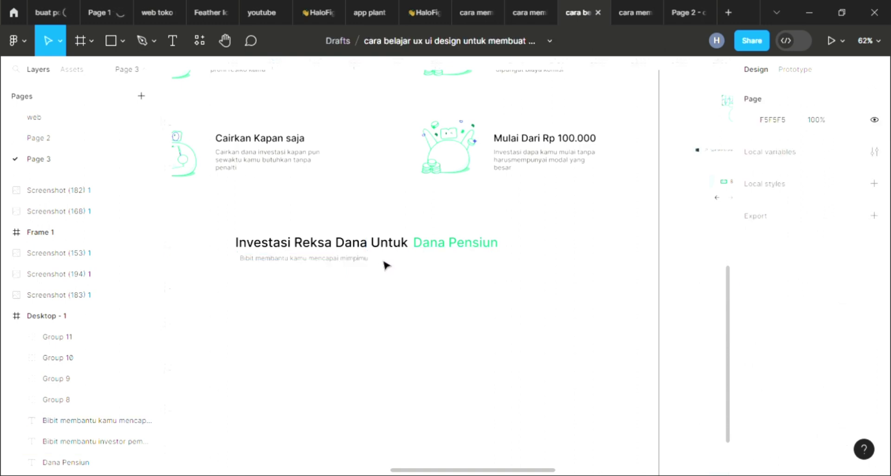
{"action": "left_click", "coordinate": [372, 260]}
{"action": "key", "text": "Return"}
{"action": "left_click", "coordinate": [403, 259]}
{"action": "type", "text": "lew"}
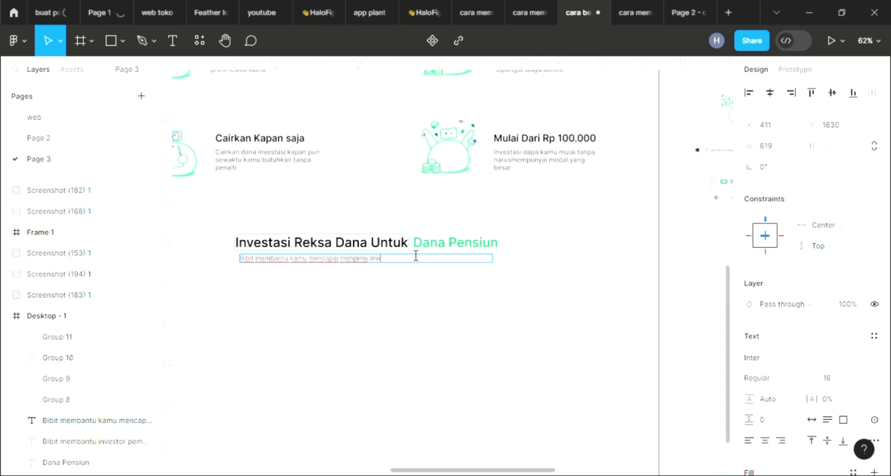
{"action": "type", "text": "at inve"}
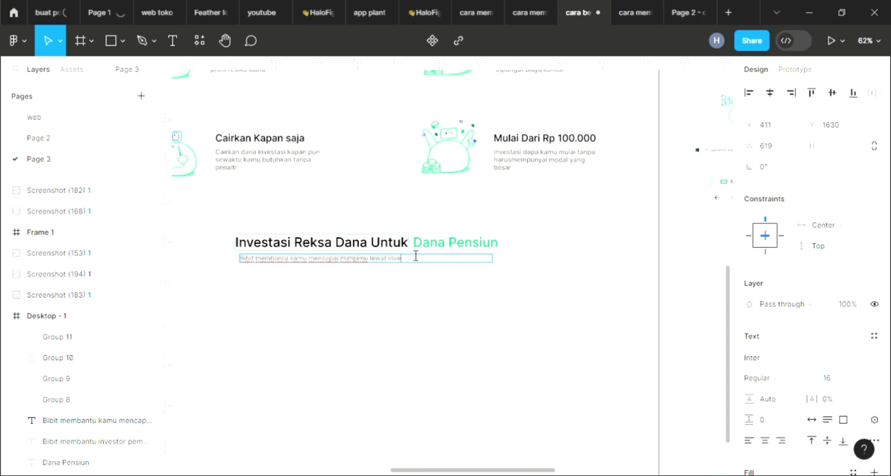
{"action": "type", "text": "stasi"}
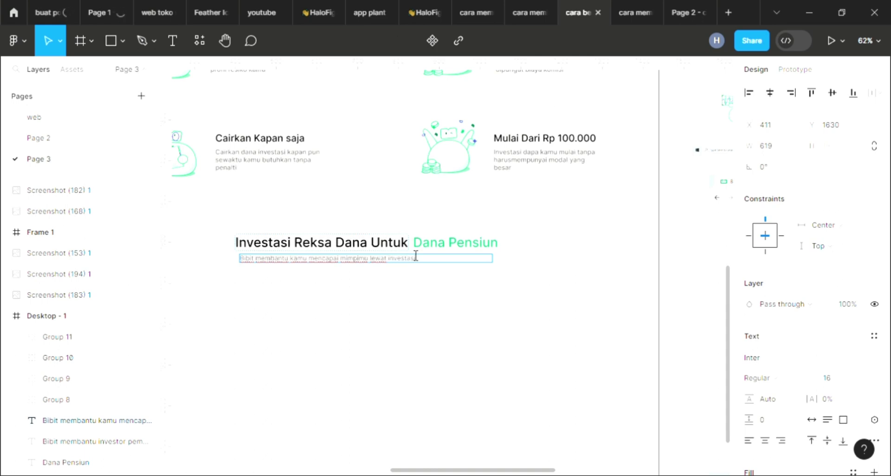
{"action": "type", "text": " rek"}
{"action": "scroll", "coordinate": [415, 255], "scroll_direction": "up", "scroll_amount": 3, "text": "ctrl"}
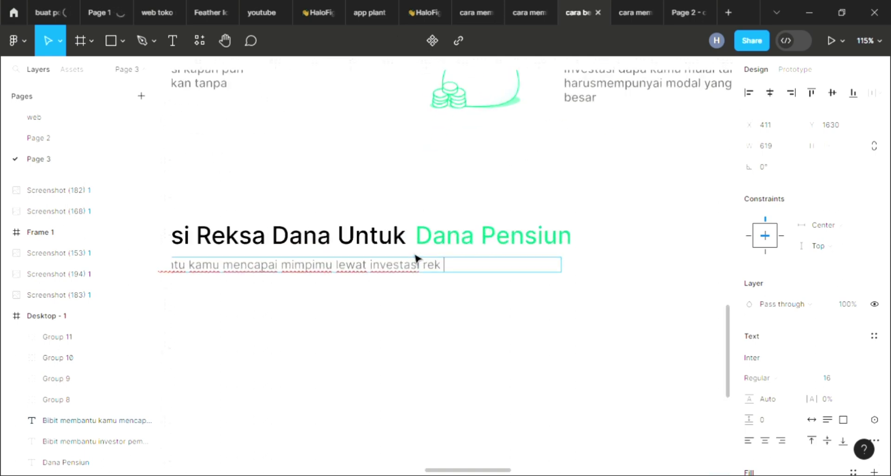
{"action": "scroll", "coordinate": [416, 257], "scroll_direction": "up", "scroll_amount": 3, "text": "ctrl"}
{"action": "type", "text": "s"}
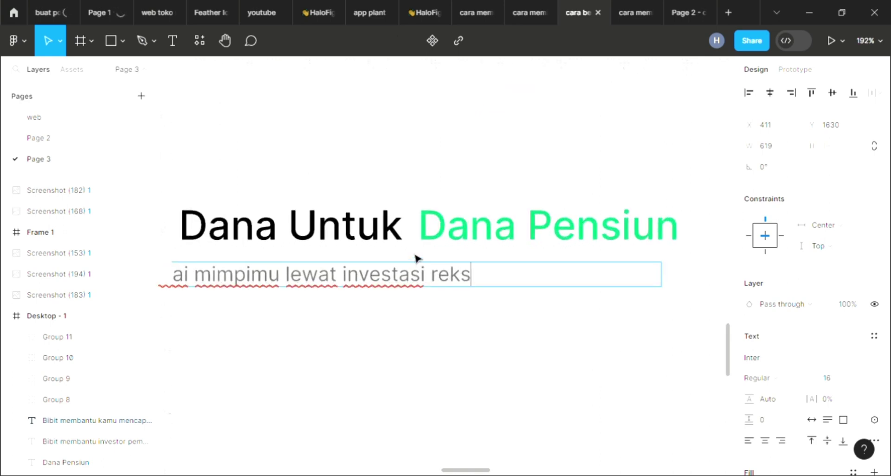
{"action": "type", "text": "a dan"}
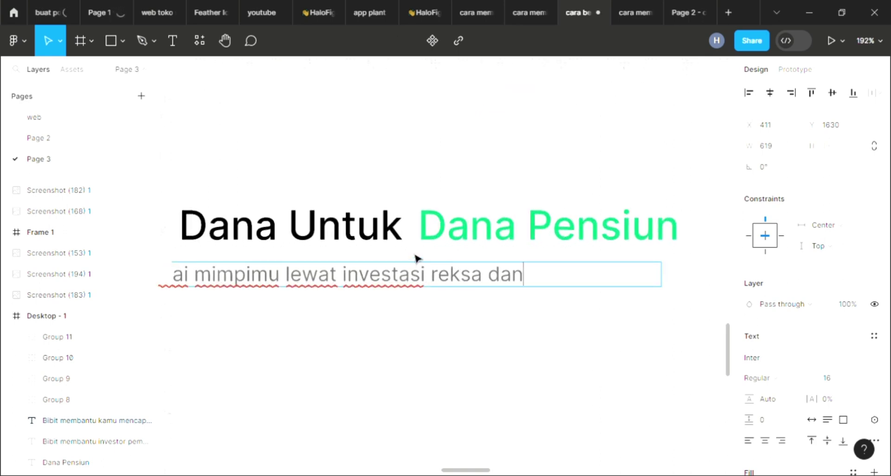
{"action": "type", "text": "a"}
{"action": "key", "text": "Escape"}
{"action": "key", "text": "Escape"}
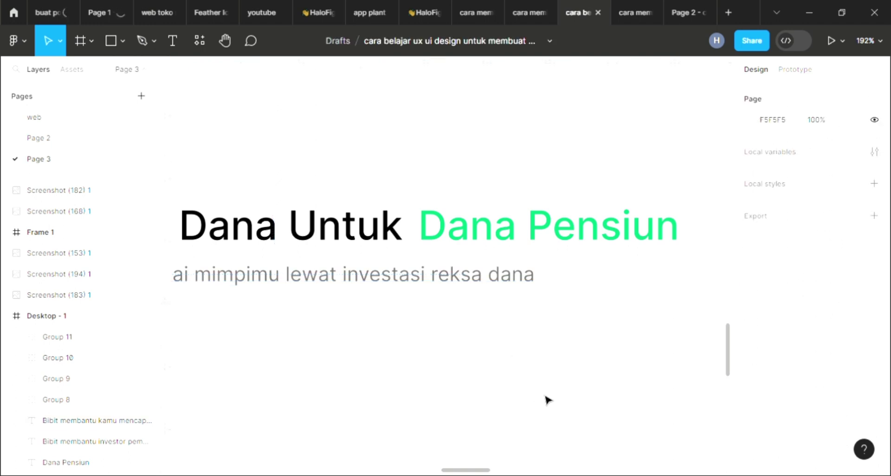
Pan over to the Bibit simulation form in the reference screenshot
{"action": "scroll", "coordinate": [613, 385], "scroll_direction": "right", "scroll_amount": 3}
{"action": "scroll", "coordinate": [404, 308], "scroll_direction": "down", "scroll_amount": 2}
{"action": "scroll", "coordinate": [533, 274], "scroll_direction": "right", "scroll_amount": 2}
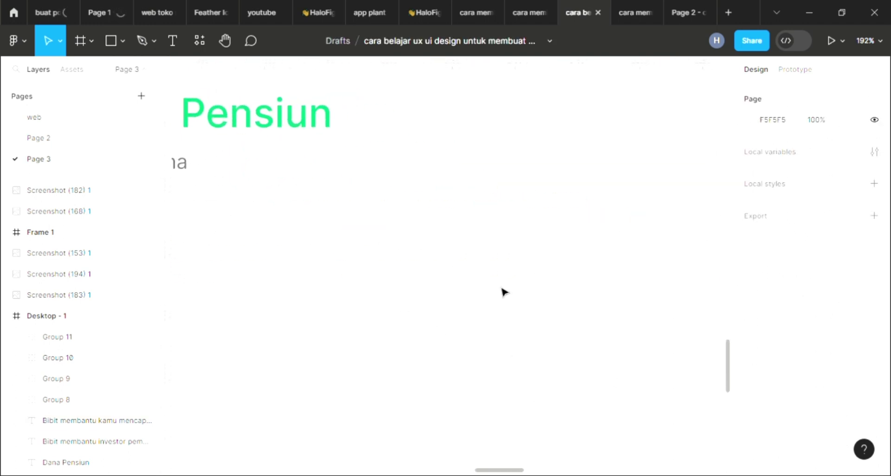
{"action": "scroll", "coordinate": [501, 293], "scroll_direction": "left", "scroll_amount": 2}
{"action": "scroll", "coordinate": [503, 291], "scroll_direction": "down", "scroll_amount": 3}
{"action": "scroll", "coordinate": [505, 290], "scroll_direction": "down", "scroll_amount": 2}
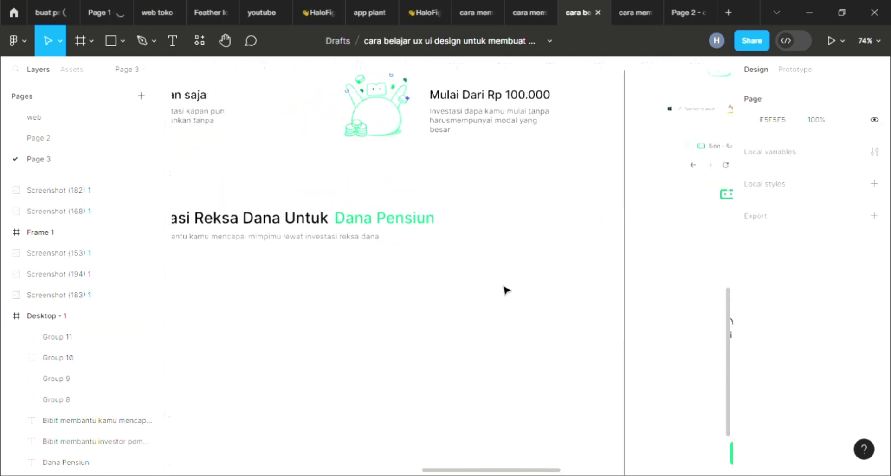
{"action": "left_click_drag", "start_coordinate": [627, 308], "coordinate": [475, 282]}
{"action": "mouse_move", "coordinate": [688, 346]}
{"action": "left_mouse_down"}
{"action": "mouse_move", "coordinate": [609, 310]}
{"action": "mouse_move", "coordinate": [328, 258]}
{"action": "left_mouse_up"}
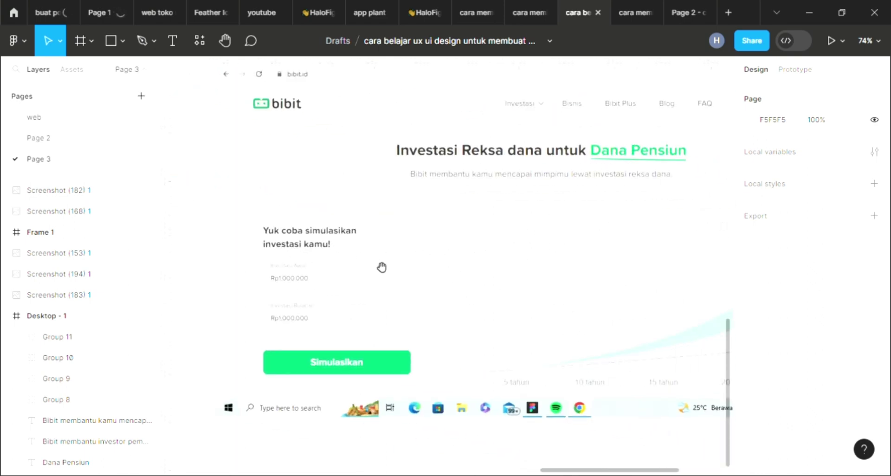
Add a closing full stop to the end of the Dana Pensiun subtitle
{"action": "left_click_drag", "start_coordinate": [382, 268], "coordinate": [618, 297]}
{"action": "left_click_drag", "start_coordinate": [331, 209], "coordinate": [645, 244]}
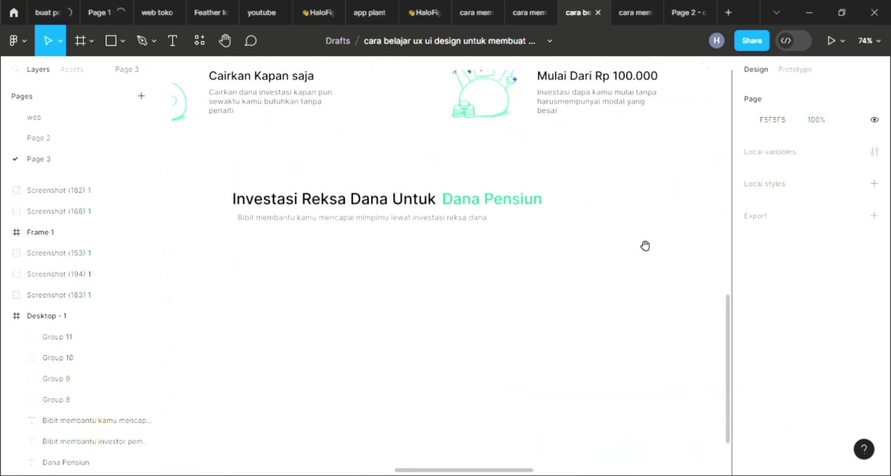
{"action": "left_click", "coordinate": [488, 225]}
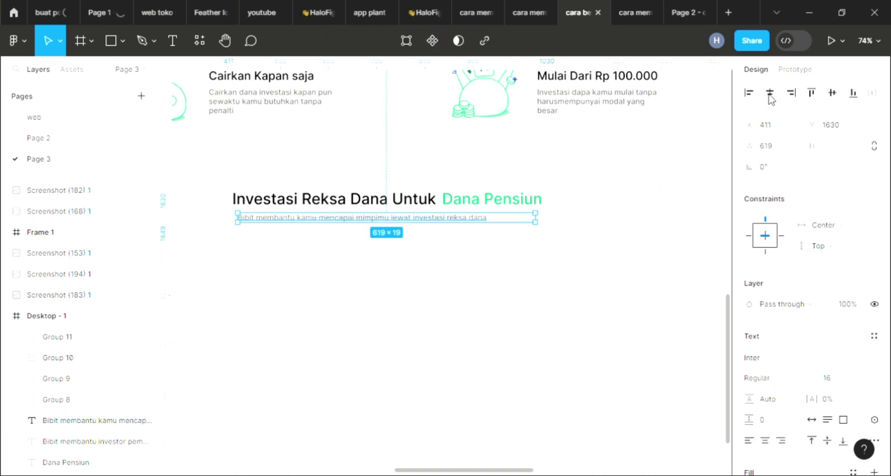
{"action": "left_click", "coordinate": [504, 225]}
{"action": "double_click", "coordinate": [489, 223]}
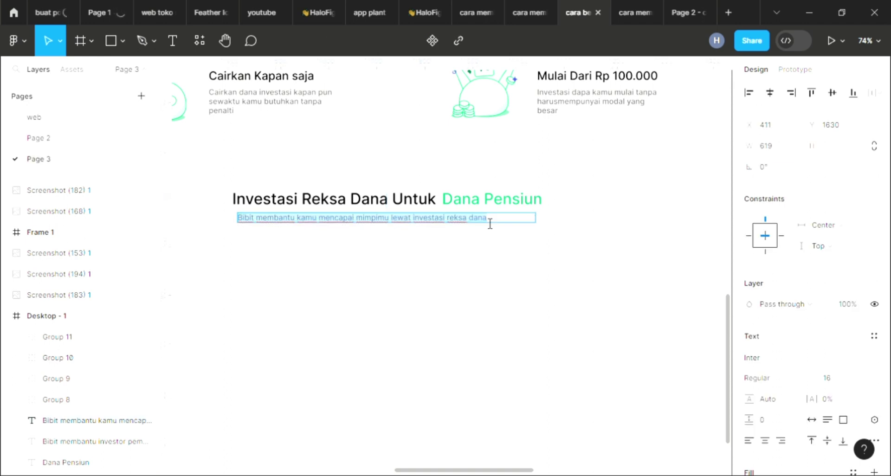
{"action": "left_click", "coordinate": [495, 223]}
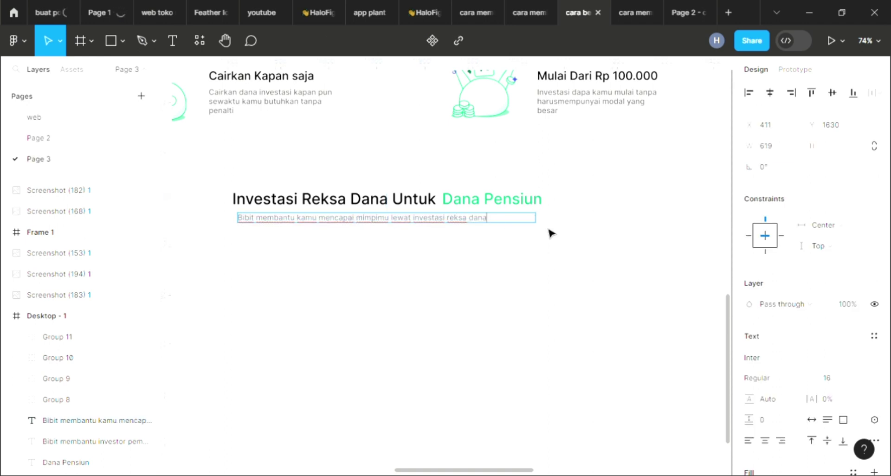
{"action": "type", "text": "."}
{"action": "key", "text": "Escape"}
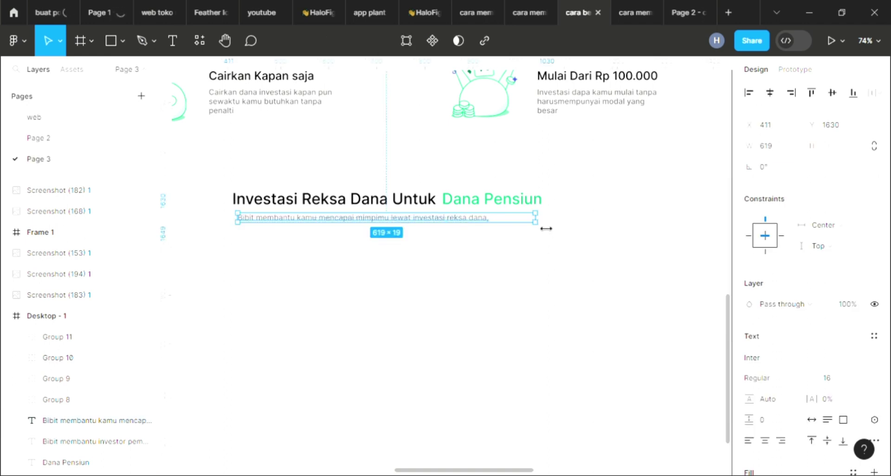
Narrow the subtitle box from 619 to 526 wide and centre it under the heading
{"action": "scroll", "coordinate": [545, 229], "scroll_direction": "up", "scroll_amount": 2}
{"action": "left_click_drag", "start_coordinate": [545, 228], "coordinate": [492, 228]}
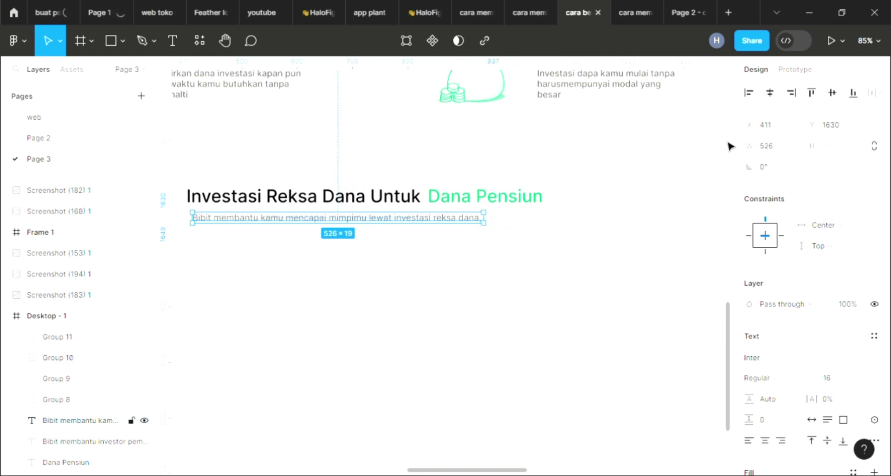
{"action": "left_click", "coordinate": [771, 98]}
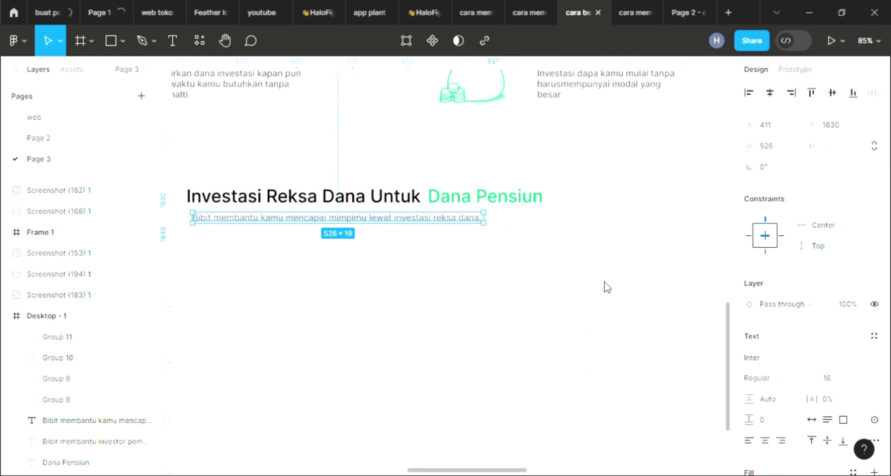
{"action": "left_click", "coordinate": [581, 295]}
{"action": "scroll", "coordinate": [537, 265], "scroll_direction": "down", "scroll_amount": 3}
{"action": "scroll", "coordinate": [537, 266], "scroll_direction": "up", "scroll_amount": 1}
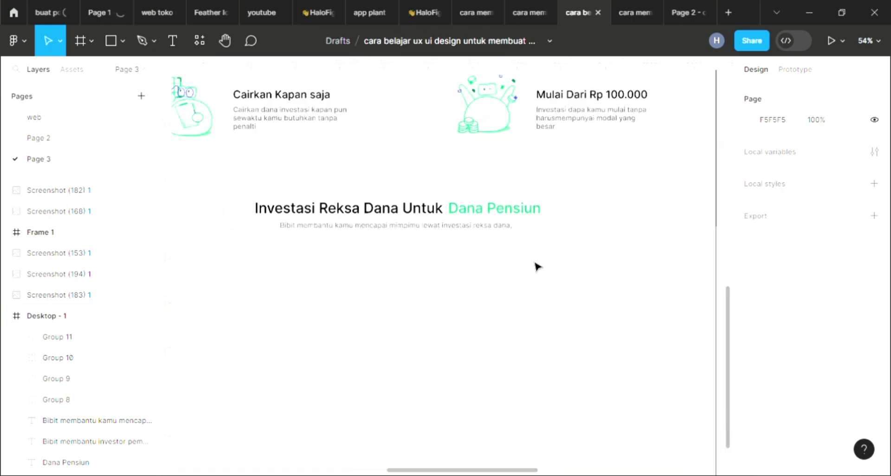
{"action": "scroll", "coordinate": [603, 272], "scroll_direction": "right", "scroll_amount": 4}
{"action": "left_click_drag", "start_coordinate": [642, 279], "coordinate": [384, 178]}
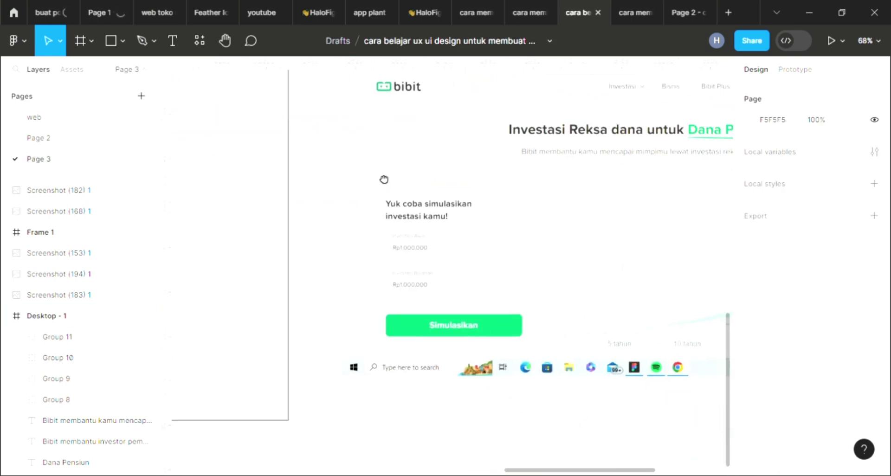
{"action": "left_click_drag", "start_coordinate": [525, 232], "coordinate": [352, 196]}
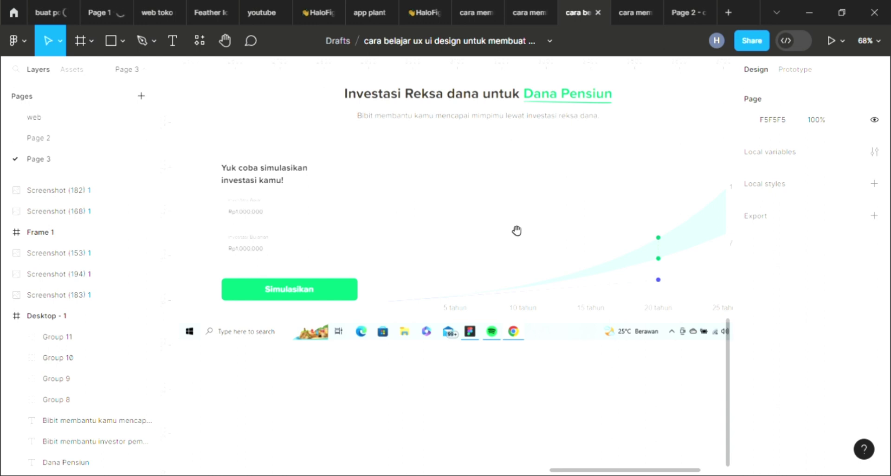
{"action": "mouse_move", "coordinate": [517, 230]}
{"action": "left_mouse_down"}
{"action": "mouse_move", "coordinate": [397, 237]}
{"action": "mouse_move", "coordinate": [612, 277]}
{"action": "left_mouse_up"}
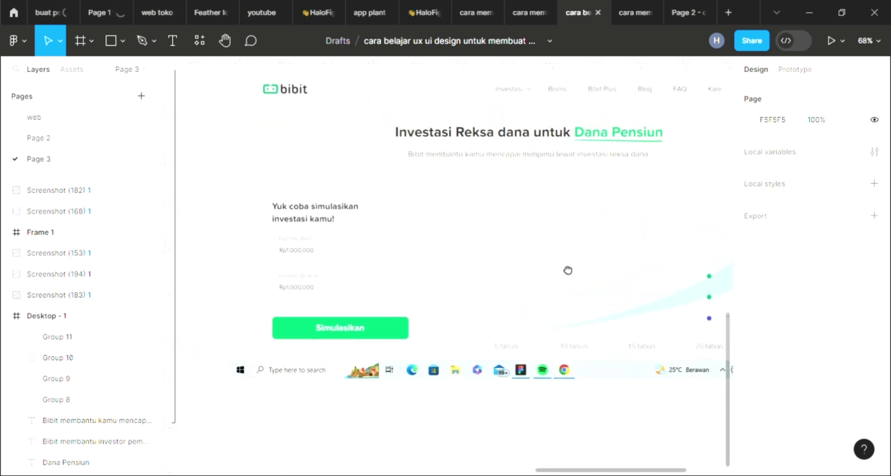
{"action": "left_click_drag", "start_coordinate": [334, 218], "coordinate": [587, 242]}
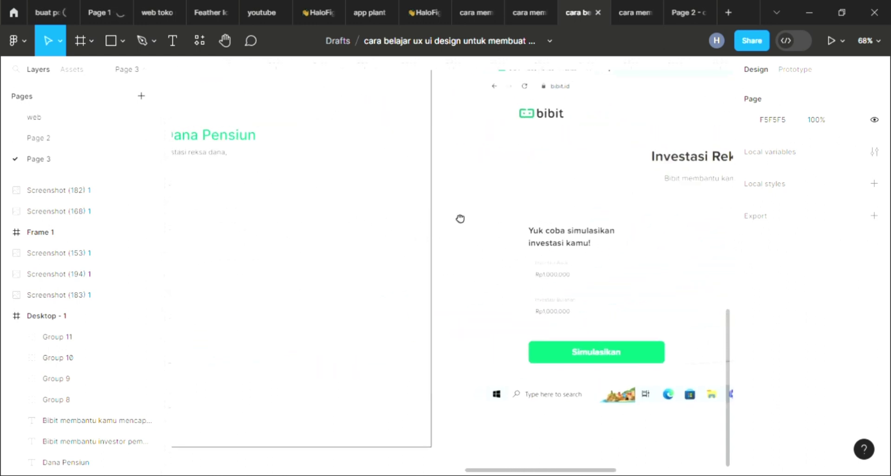
{"action": "scroll", "coordinate": [458, 225], "scroll_direction": "left", "scroll_amount": 5}
{"action": "scroll", "coordinate": [551, 234], "scroll_direction": "left", "scroll_amount": 3}
{"action": "scroll", "coordinate": [560, 234], "scroll_direction": "left", "scroll_amount": 1}
{"action": "scroll", "coordinate": [538, 223], "scroll_direction": "up", "scroll_amount": 3}
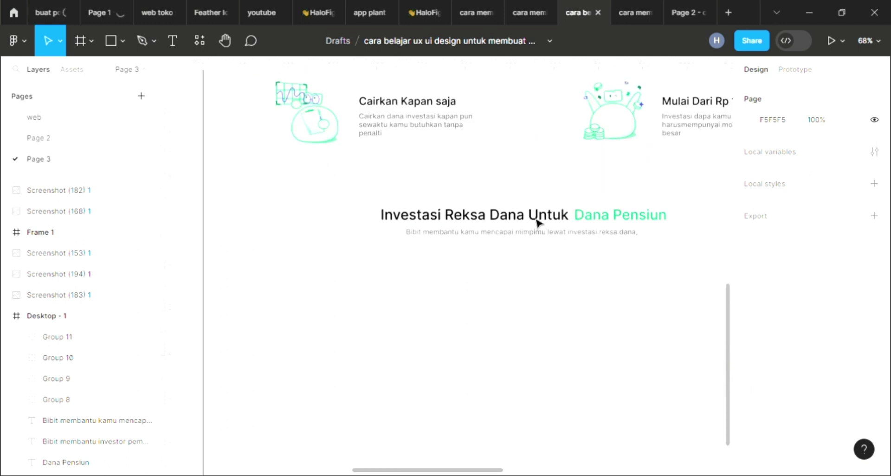
Duplicate the Cairkan Kapan saja card background and move the copy below the Dana Pensiun heading
{"action": "left_click", "coordinate": [410, 152]}
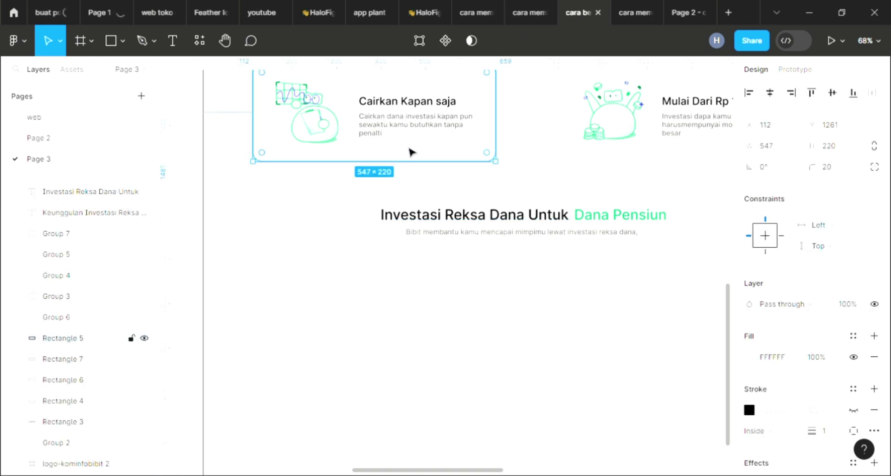
{"action": "key", "text": "ctrl+d"}
{"action": "left_click_drag", "start_coordinate": [413, 153], "coordinate": [417, 351]}
{"action": "left_click_drag", "start_coordinate": [495, 332], "coordinate": [439, 331]}
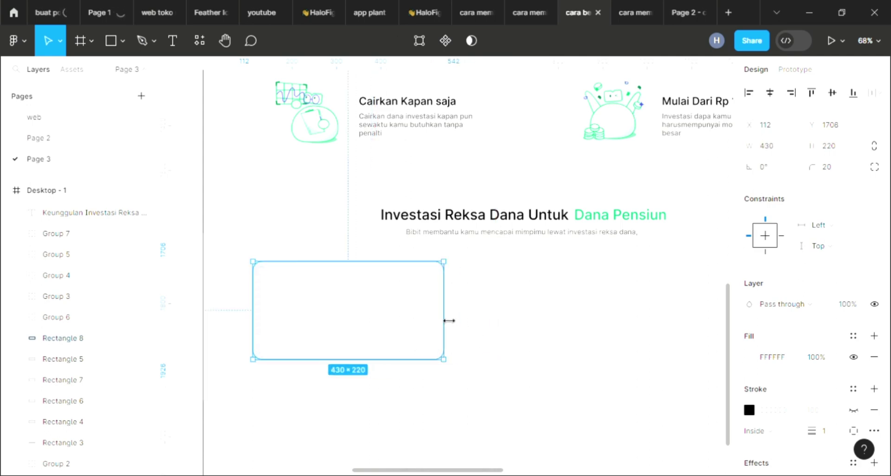
{"action": "left_click", "coordinate": [637, 391]}
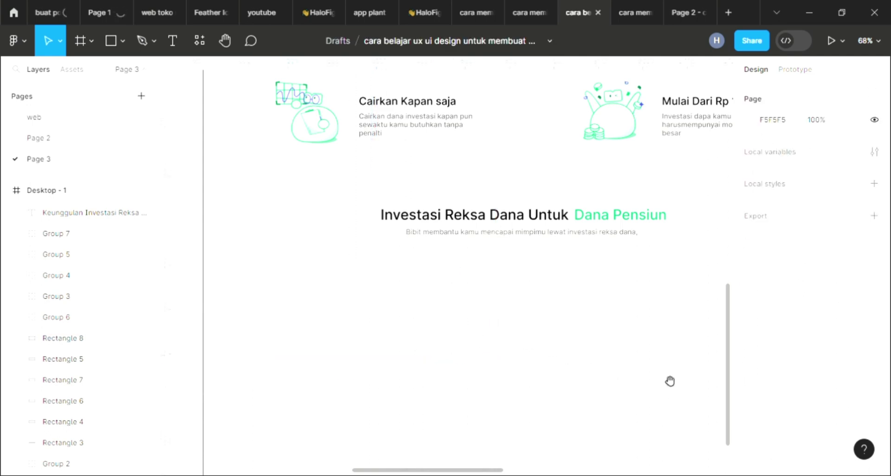
Resize the copied rectangle to about 375 wide and 369 high
{"action": "scroll", "coordinate": [552, 348], "scroll_direction": "right", "scroll_amount": 2}
{"action": "scroll", "coordinate": [494, 306], "scroll_direction": "right", "scroll_amount": 4}
{"action": "scroll", "coordinate": [445, 283], "scroll_direction": "right", "scroll_amount": 5}
{"action": "scroll", "coordinate": [342, 269], "scroll_direction": "right", "scroll_amount": 1}
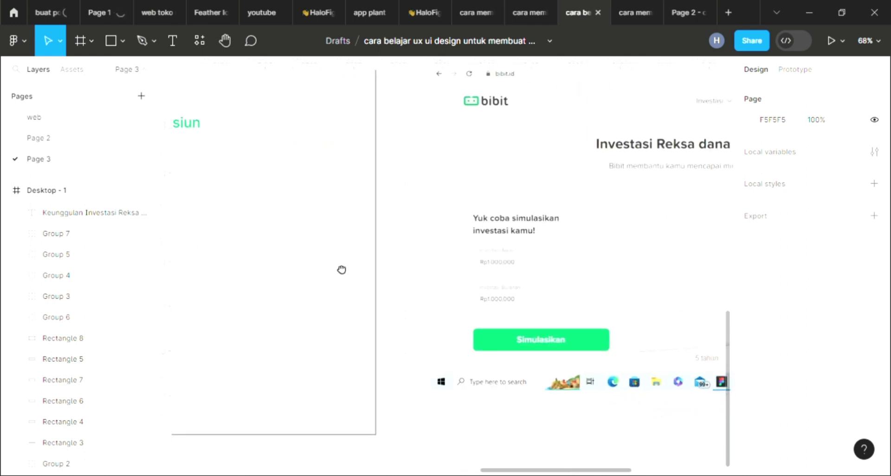
{"action": "scroll", "coordinate": [341, 269], "scroll_direction": "left", "scroll_amount": 1}
{"action": "scroll", "coordinate": [429, 274], "scroll_direction": "left", "scroll_amount": 4}
{"action": "scroll", "coordinate": [429, 275], "scroll_direction": "up", "scroll_amount": 1}
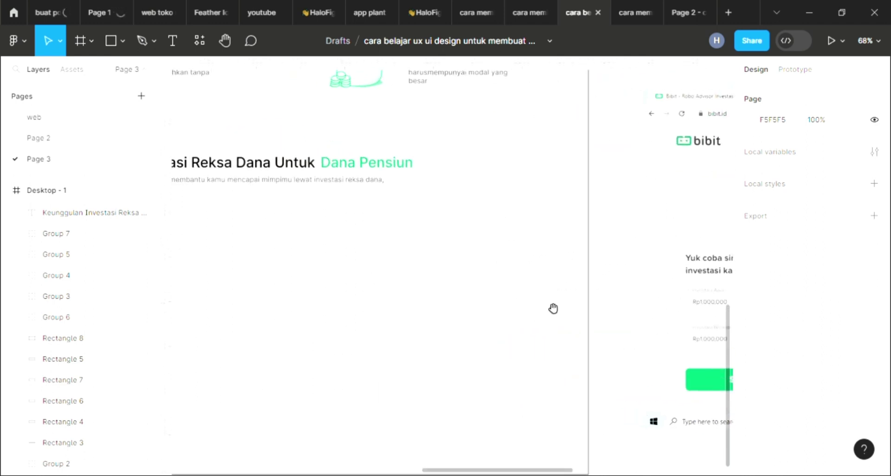
{"action": "scroll", "coordinate": [568, 315], "scroll_direction": "left", "scroll_amount": 7}
{"action": "scroll", "coordinate": [568, 314], "scroll_direction": "up", "scroll_amount": 1}
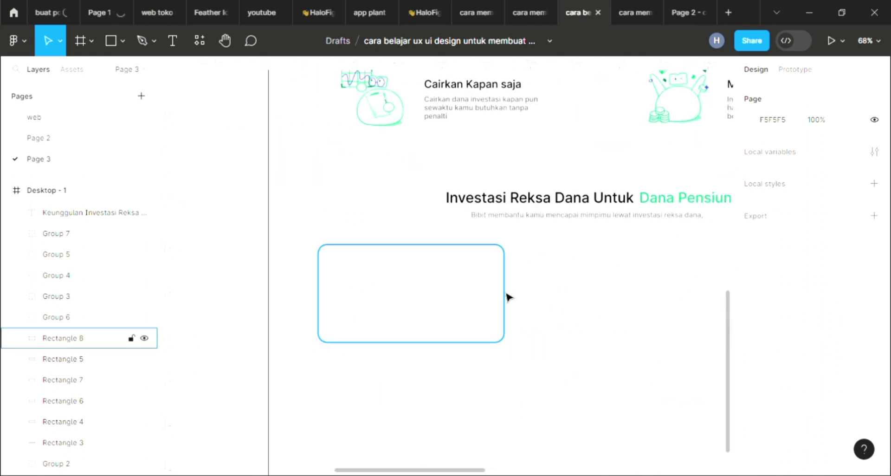
{"action": "left_click_drag", "start_coordinate": [509, 297], "coordinate": [495, 297]}
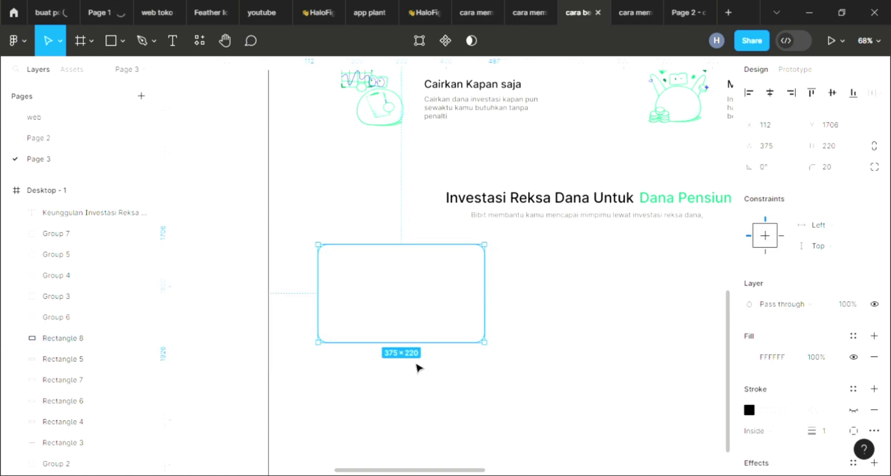
{"action": "left_click_drag", "start_coordinate": [418, 351], "coordinate": [416, 418]}
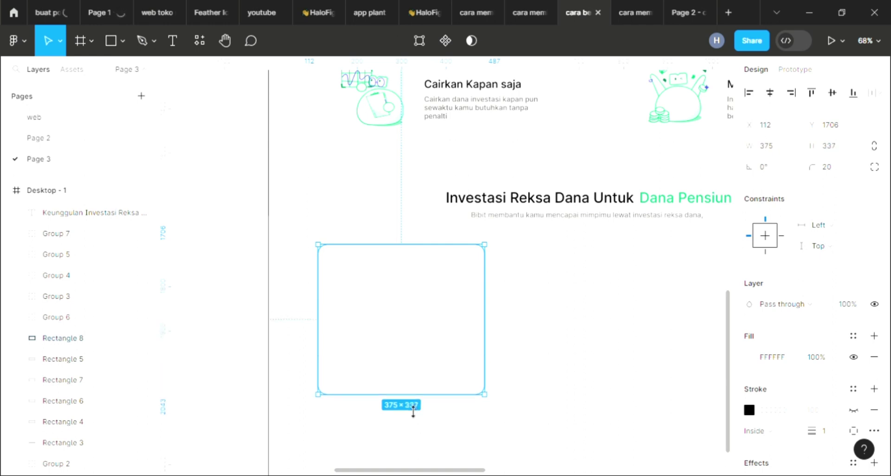
{"action": "left_click", "coordinate": [584, 389]}
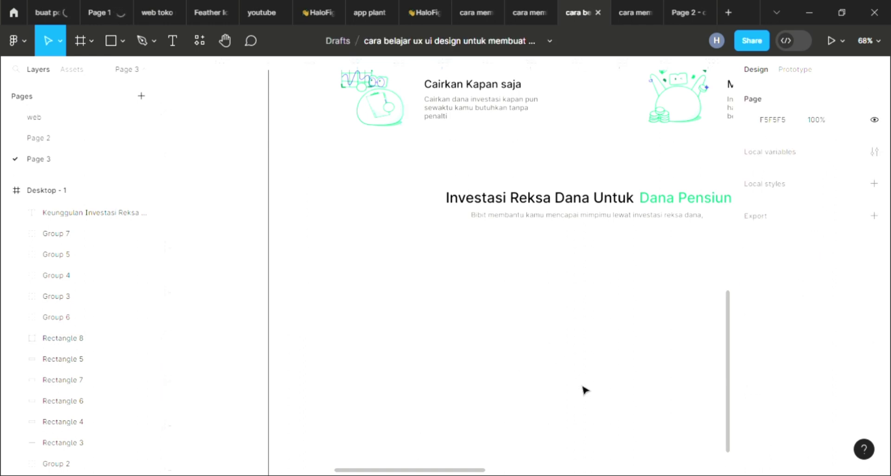
{"action": "left_click_drag", "start_coordinate": [625, 382], "coordinate": [445, 349]}
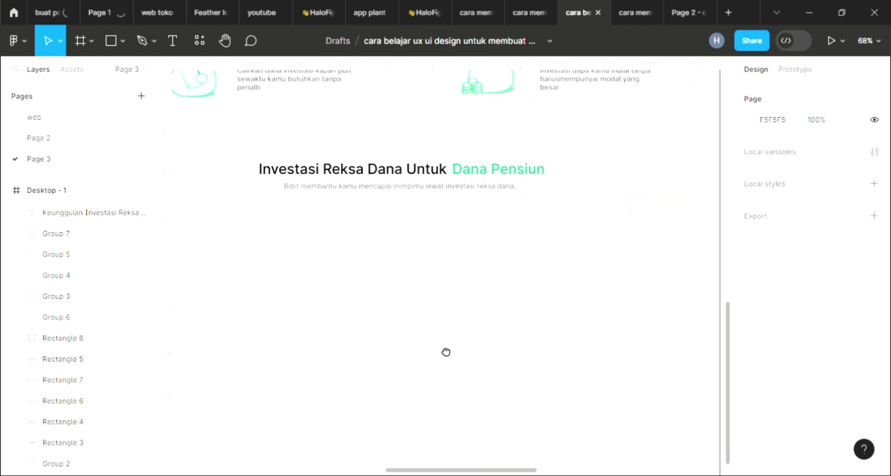
{"action": "left_click_drag", "start_coordinate": [576, 351], "coordinate": [360, 300]}
{"action": "scroll", "coordinate": [558, 311], "scroll_direction": "left", "scroll_amount": 5}
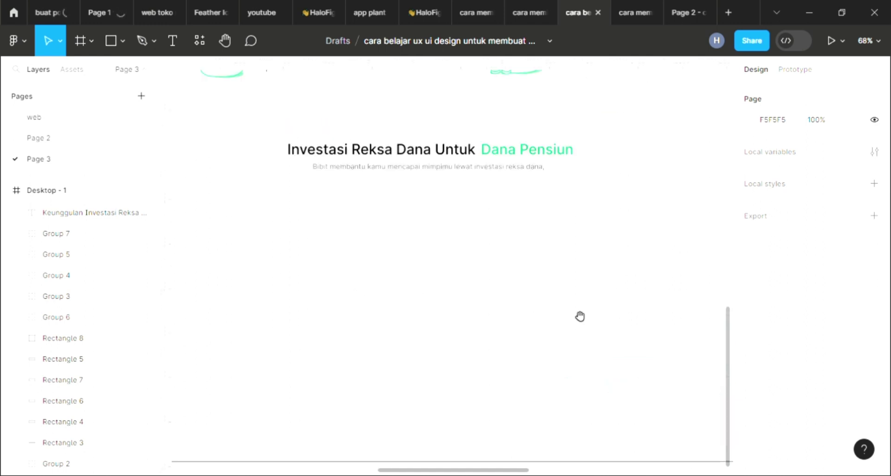
{"action": "scroll", "coordinate": [527, 296], "scroll_direction": "left", "scroll_amount": 2}
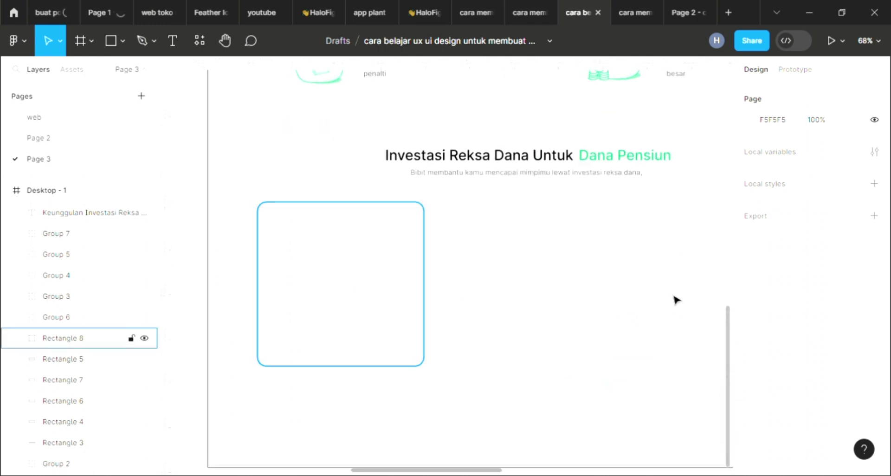
{"action": "left_click", "coordinate": [676, 300]}
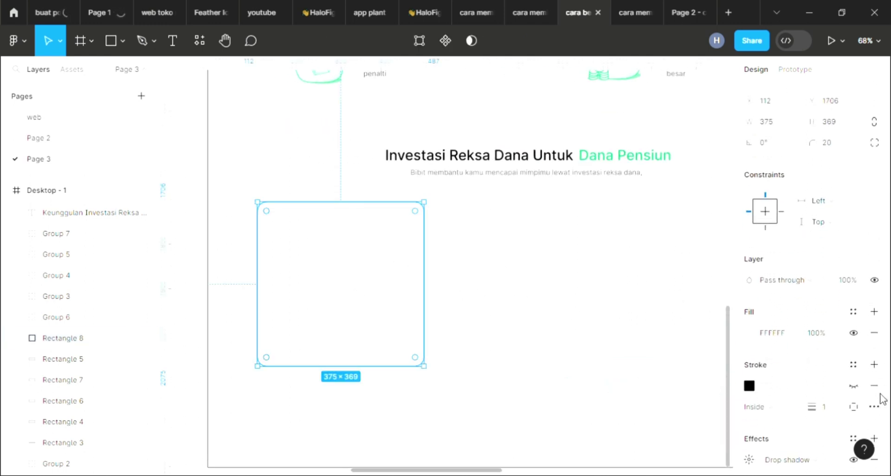
{"action": "left_click", "coordinate": [853, 385]}
{"action": "left_click", "coordinate": [661, 348]}
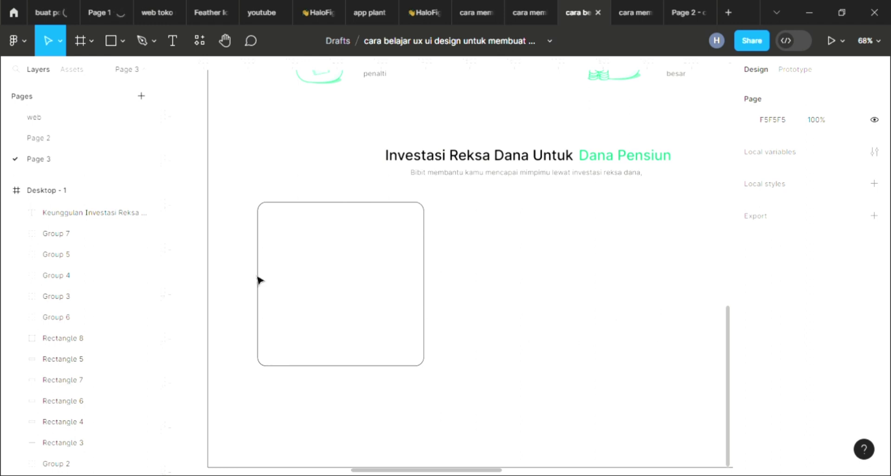
{"action": "scroll", "coordinate": [259, 280], "scroll_direction": "down", "scroll_amount": 3}
{"action": "scroll", "coordinate": [274, 232], "scroll_direction": "up", "scroll_amount": 1}
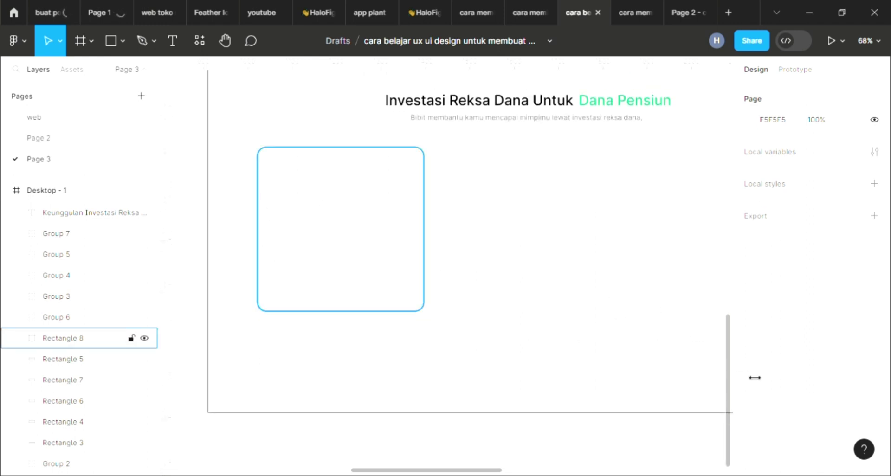
{"action": "left_click", "coordinate": [341, 228]}
{"action": "scroll", "coordinate": [855, 327], "scroll_direction": "down", "scroll_amount": 2}
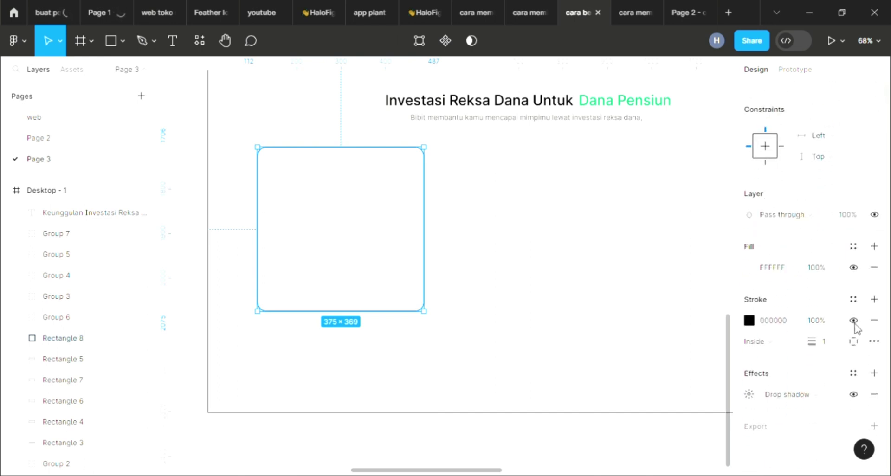
{"action": "left_click", "coordinate": [853, 320]}
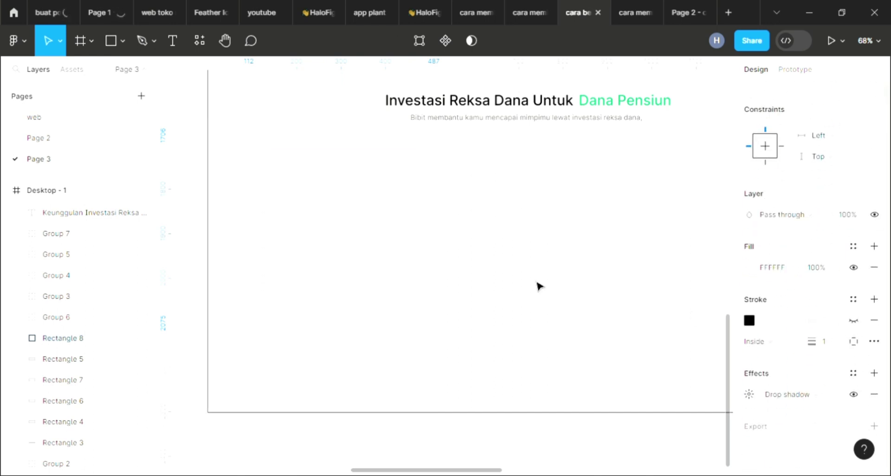
{"action": "left_click", "coordinate": [536, 278]}
{"action": "scroll", "coordinate": [640, 287], "scroll_direction": "right", "scroll_amount": 5}
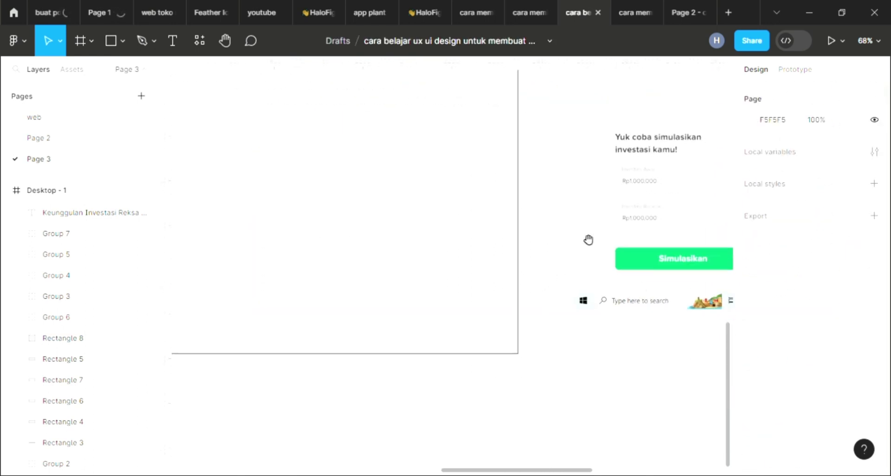
{"action": "scroll", "coordinate": [472, 251], "scroll_direction": "right", "scroll_amount": 3}
{"action": "left_click_drag", "start_coordinate": [524, 182], "coordinate": [551, 273]}
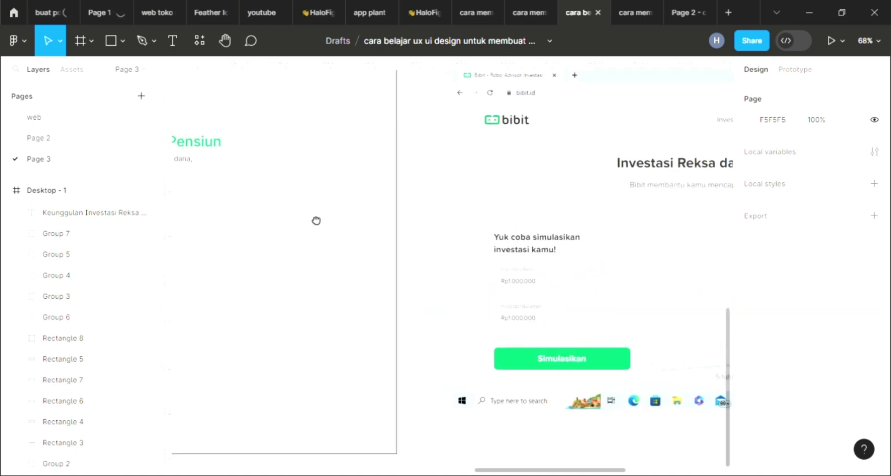
{"action": "left_click_drag", "start_coordinate": [300, 210], "coordinate": [571, 341]}
{"action": "scroll", "coordinate": [631, 255], "scroll_direction": "left", "scroll_amount": 5}
{"action": "left_click_drag", "start_coordinate": [631, 255], "coordinate": [643, 239]}
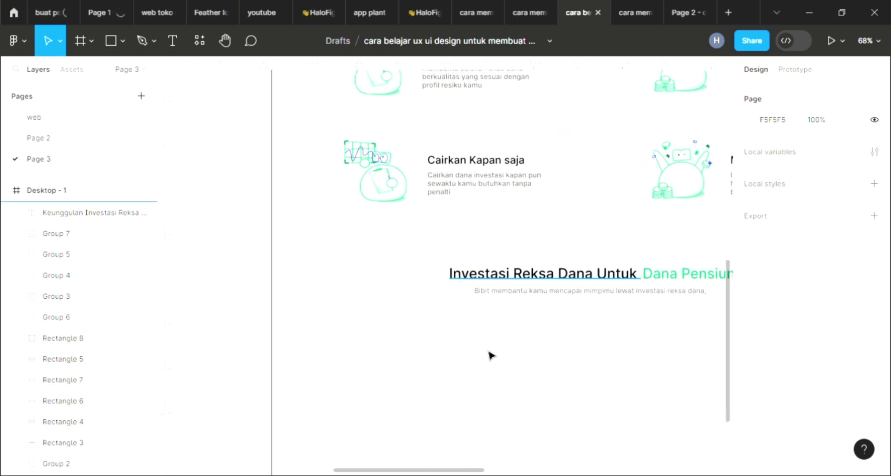
Duplicate the Cairkan Kapan saja title into the new card and retype it as 'Yuk coba simulasi'
{"action": "left_click", "coordinate": [480, 168]}
{"action": "left_click", "coordinate": [480, 168]}
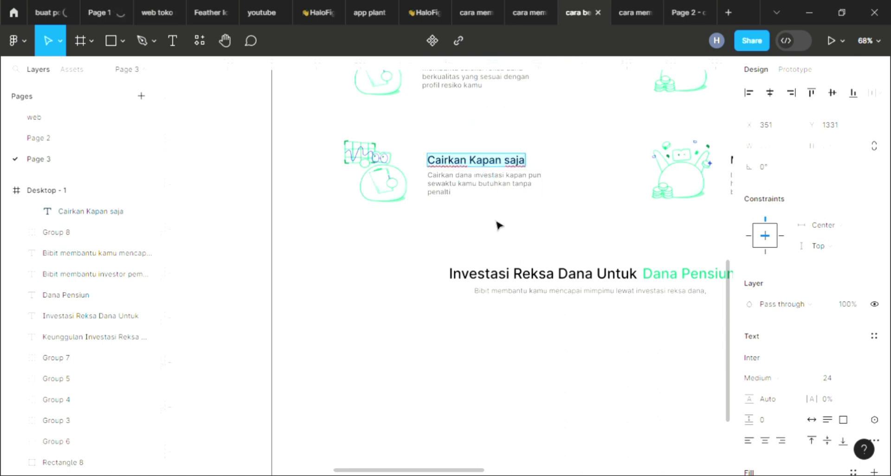
{"action": "key", "text": "ctrl+d"}
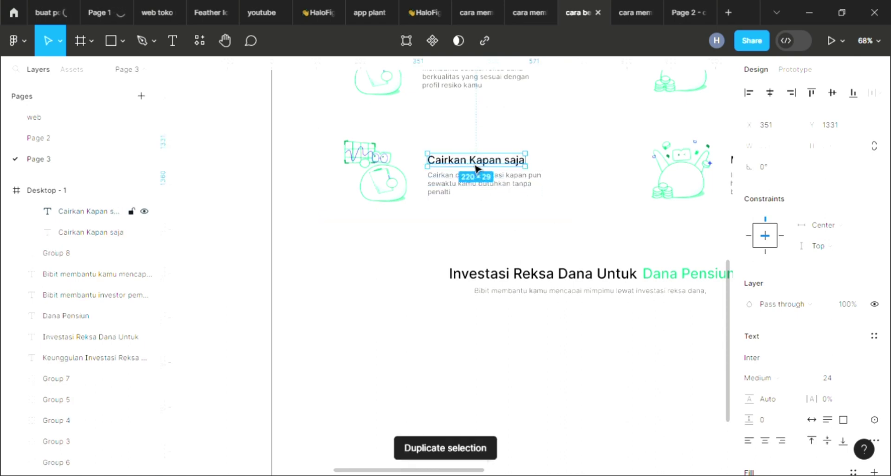
{"action": "mouse_move", "coordinate": [447, 181]}
{"action": "left_mouse_down"}
{"action": "mouse_move", "coordinate": [409, 357]}
{"action": "mouse_move", "coordinate": [389, 346]}
{"action": "left_mouse_up"}
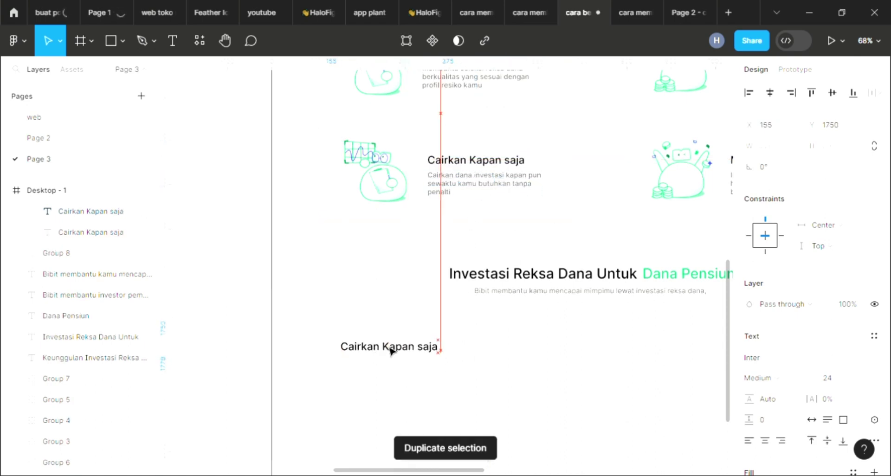
{"action": "double_click", "coordinate": [394, 347]}
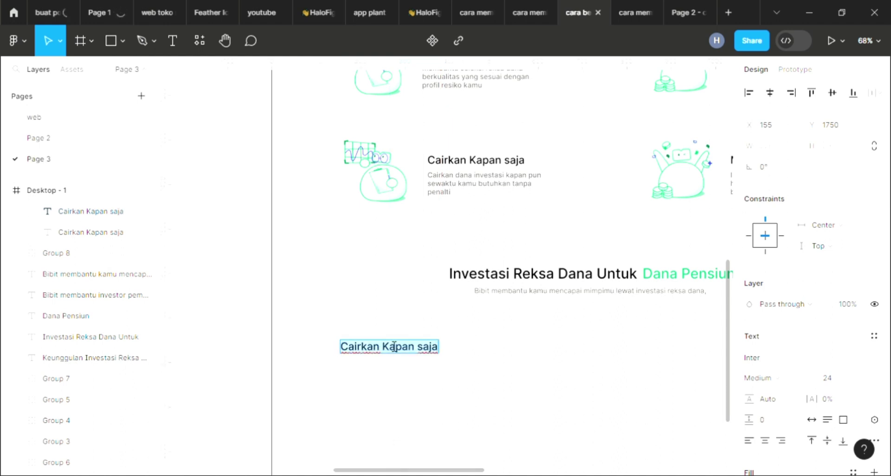
{"action": "type", "text": "Yuk co"}
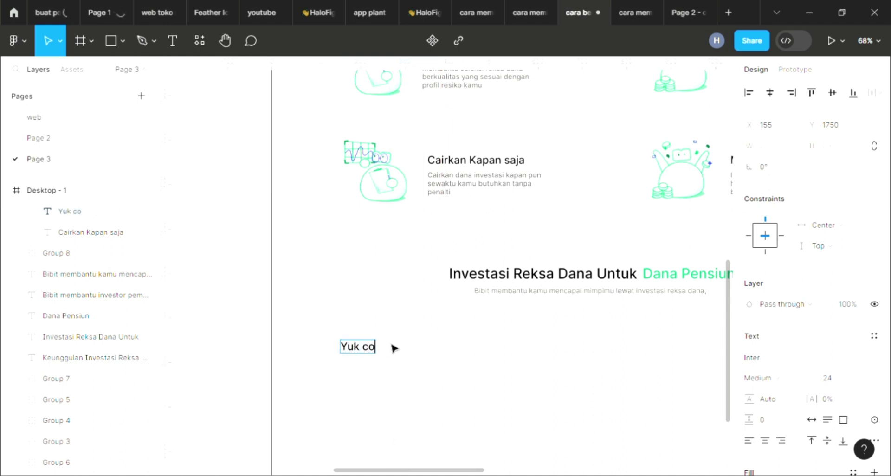
{"action": "type", "text": "ba simula"}
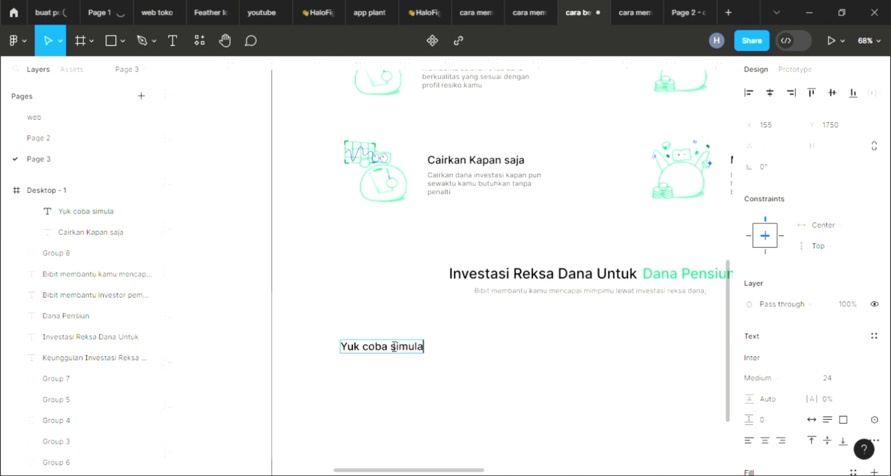
{"action": "type", "text": "si"}
{"action": "key", "text": "Escape"}
{"action": "left_click", "coordinate": [578, 400]}
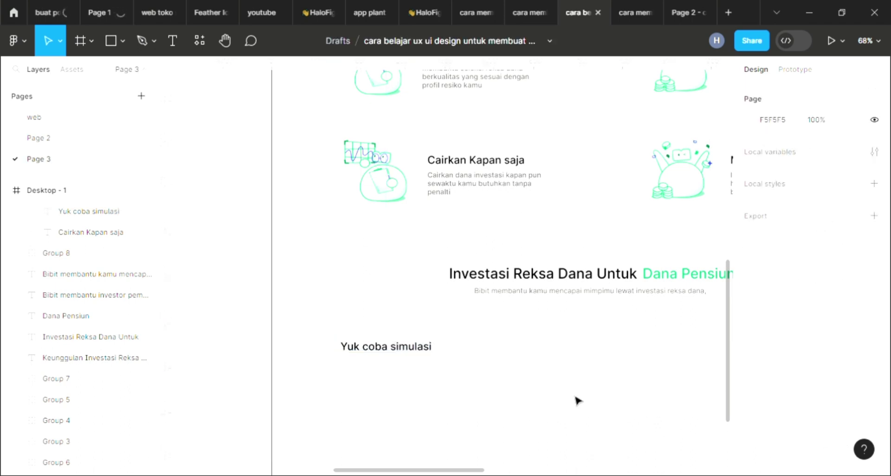
Move the text out of Group 9 and make it 'Yuk coba simulasikan / investasi kamu' on two lines
{"action": "left_click_drag", "start_coordinate": [620, 414], "coordinate": [295, 302]}
{"action": "mouse_move", "coordinate": [334, 266]}
{"action": "left_mouse_down"}
{"action": "mouse_move", "coordinate": [318, 262]}
{"action": "mouse_move", "coordinate": [537, 302]}
{"action": "mouse_move", "coordinate": [337, 276]}
{"action": "mouse_move", "coordinate": [527, 278]}
{"action": "left_mouse_up"}
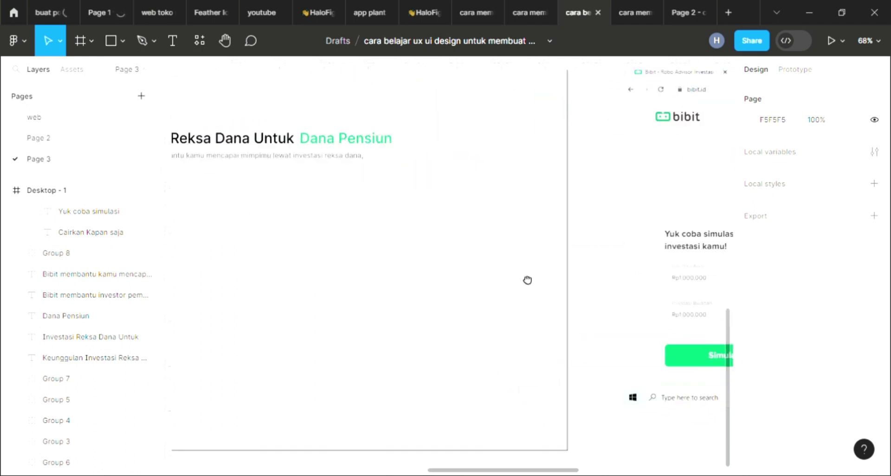
{"action": "left_click_drag", "start_coordinate": [444, 257], "coordinate": [576, 263]}
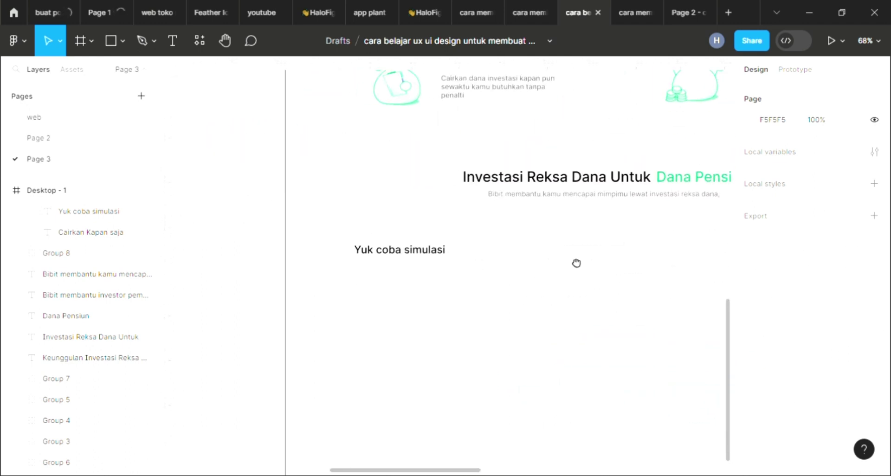
{"action": "double_click", "coordinate": [443, 253]}
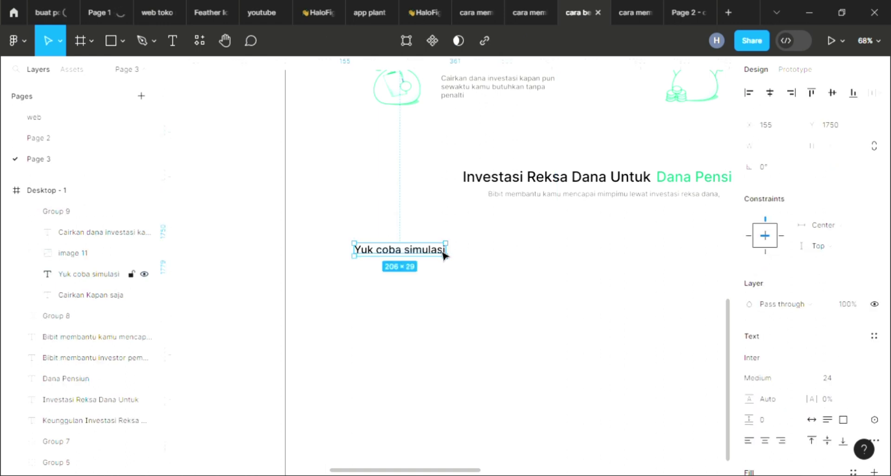
{"action": "mouse_move", "coordinate": [403, 257]}
{"action": "left_mouse_down"}
{"action": "mouse_move", "coordinate": [241, 195]}
{"action": "mouse_move", "coordinate": [413, 260]}
{"action": "left_mouse_up"}
{"action": "double_click", "coordinate": [412, 259]}
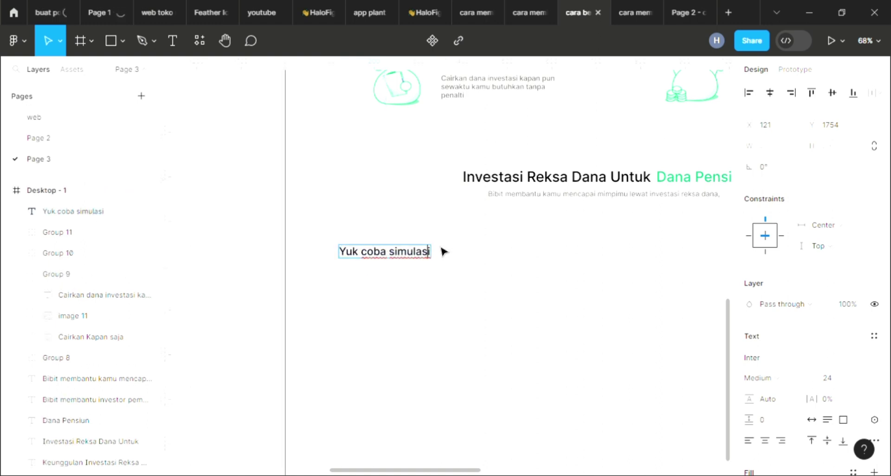
{"action": "type", "text": "kan"}
{"action": "key", "text": "Return"}
{"action": "type", "text": "nve"}
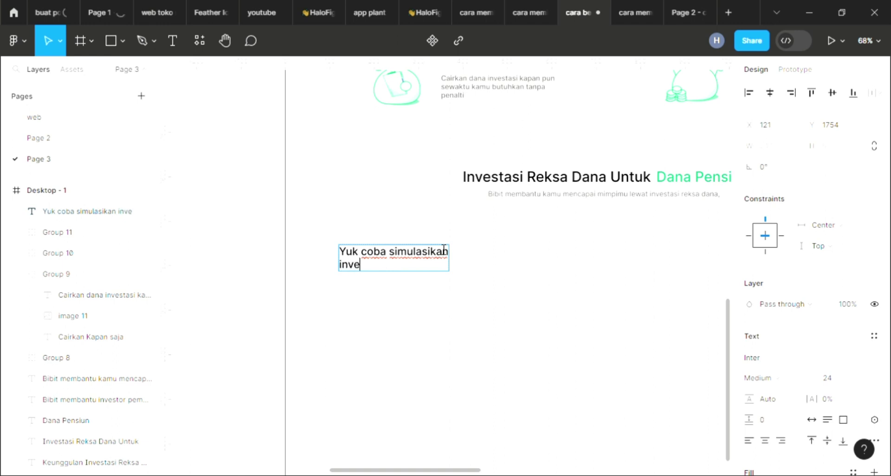
{"action": "type", "text": "stasi "}
{"action": "type", "text": "kamu"}
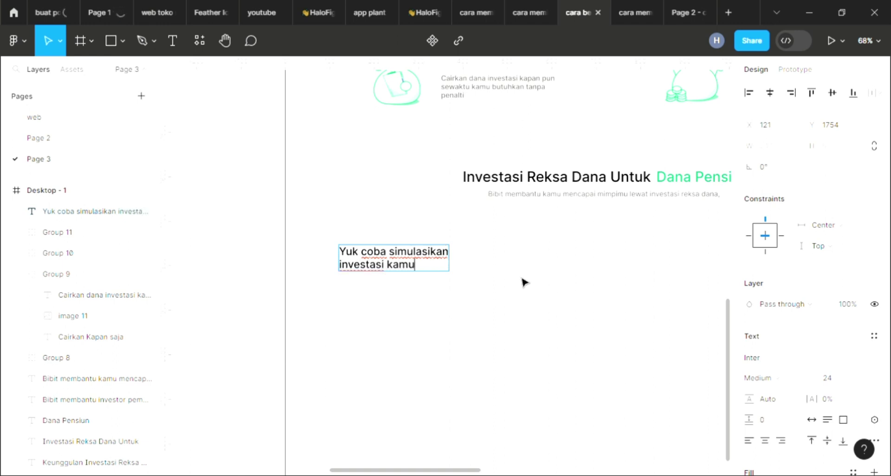
{"action": "key", "text": "Escape"}
Move the 'Yuk coba simulasikan investasi kamu' heading to X 163, Y 1750 in the card
{"action": "left_click", "coordinate": [626, 323]}
{"action": "left_click_drag", "start_coordinate": [323, 212], "coordinate": [288, 190]}
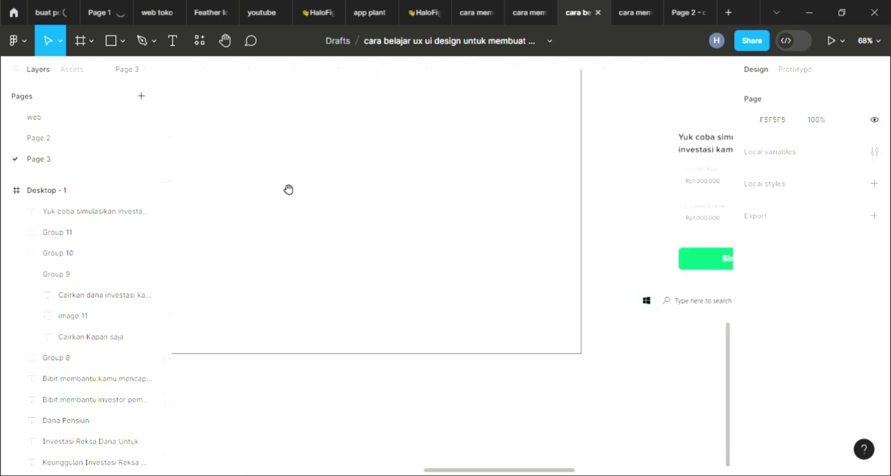
{"action": "mouse_move", "coordinate": [430, 248]}
{"action": "left_mouse_down"}
{"action": "mouse_move", "coordinate": [378, 253]}
{"action": "mouse_move", "coordinate": [371, 265]}
{"action": "mouse_move", "coordinate": [603, 270]}
{"action": "left_mouse_up"}
{"action": "mouse_move", "coordinate": [330, 193]}
{"action": "left_mouse_down"}
{"action": "mouse_move", "coordinate": [541, 274]}
{"action": "mouse_move", "coordinate": [547, 301]}
{"action": "mouse_move", "coordinate": [538, 331]}
{"action": "left_mouse_up"}
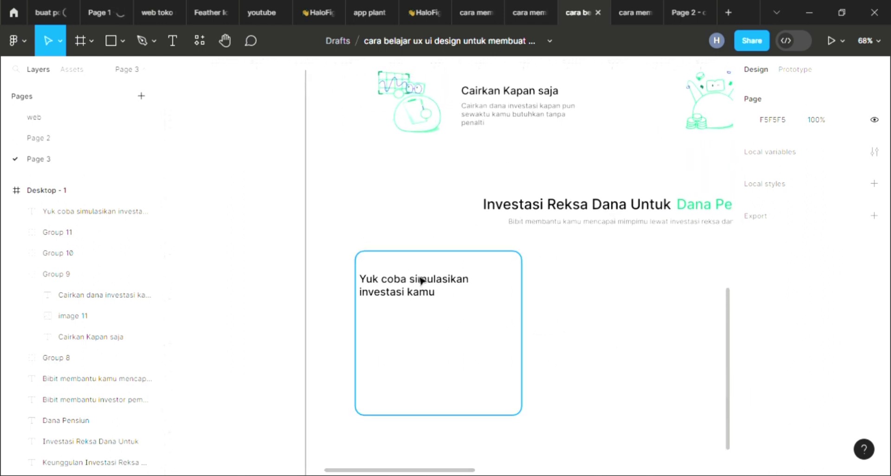
{"action": "left_click", "coordinate": [406, 291]}
{"action": "left_click", "coordinate": [407, 292]}
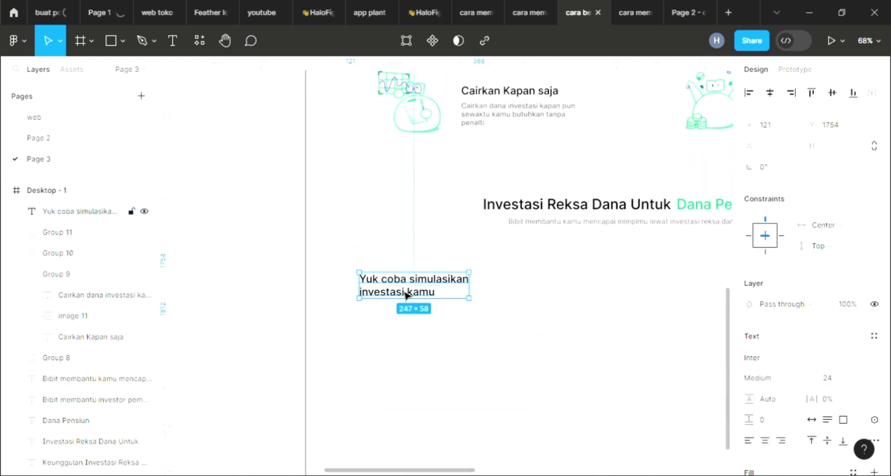
{"action": "left_click_drag", "start_coordinate": [410, 295], "coordinate": [424, 294]}
{"action": "key", "text": "shift+Up"}
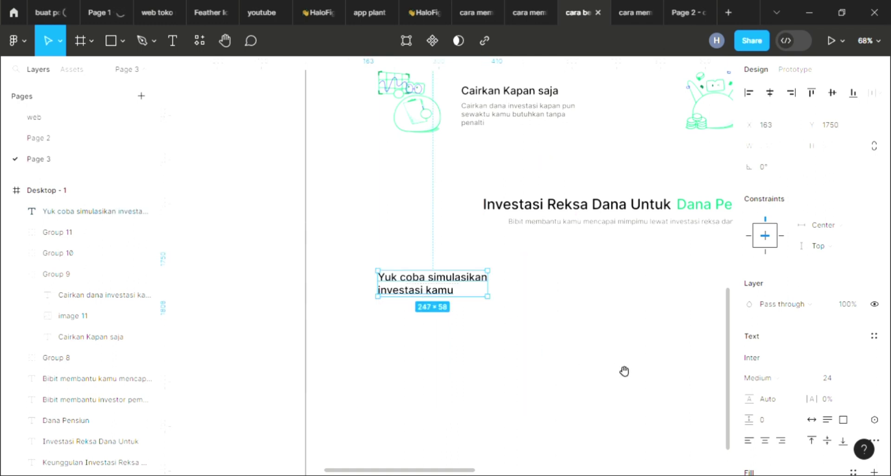
Pan and zoom between the reference simulation form and the Desktop frame to compare the heading
{"action": "left_click_drag", "start_coordinate": [643, 374], "coordinate": [522, 302]}
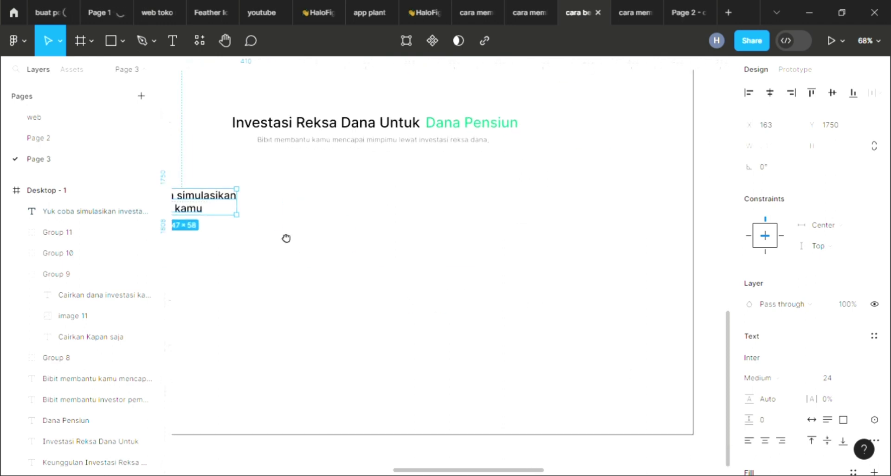
{"action": "scroll", "coordinate": [286, 238], "scroll_direction": "down", "scroll_amount": 3}
{"action": "scroll", "coordinate": [445, 278], "scroll_direction": "right", "scroll_amount": 10}
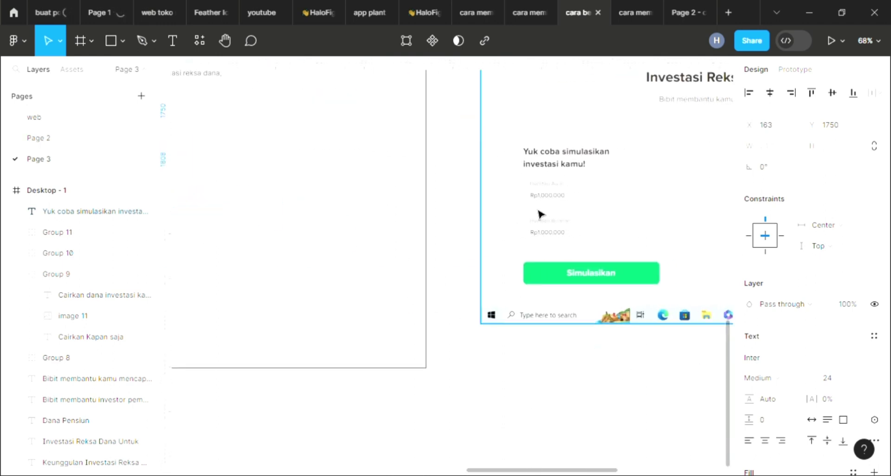
{"action": "scroll", "coordinate": [589, 201], "scroll_direction": "up", "scroll_amount": 2}
{"action": "scroll", "coordinate": [587, 205], "scroll_direction": "up", "scroll_amount": 2}
{"action": "scroll", "coordinate": [510, 195], "scroll_direction": "up", "scroll_amount": 2}
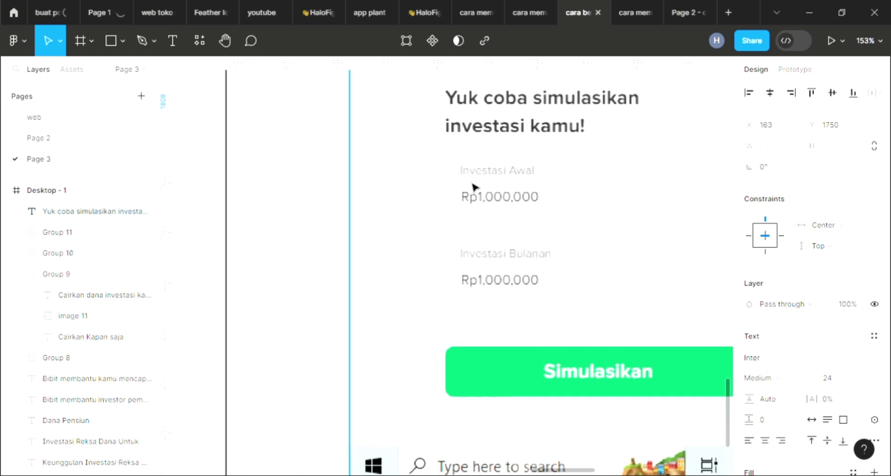
{"action": "scroll", "coordinate": [472, 186], "scroll_direction": "right", "scroll_amount": 2}
{"action": "scroll", "coordinate": [418, 182], "scroll_direction": "right", "scroll_amount": 4}
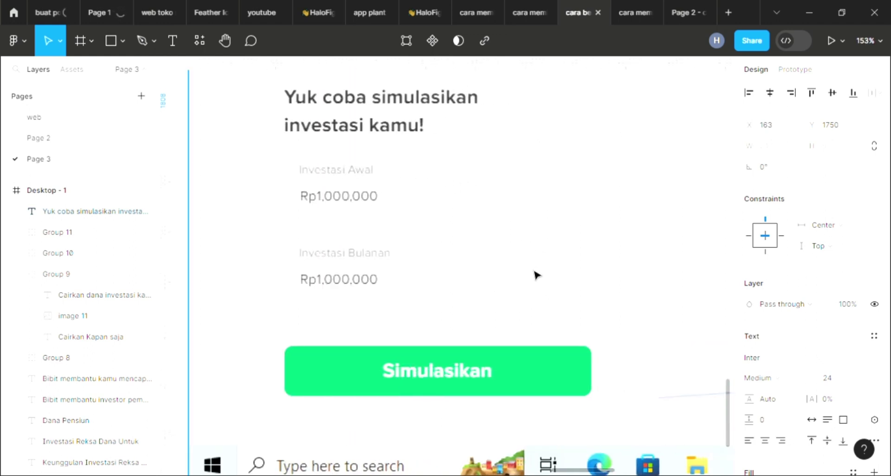
{"action": "scroll", "coordinate": [536, 275], "scroll_direction": "up", "scroll_amount": 1}
{"action": "scroll", "coordinate": [523, 283], "scroll_direction": "down", "scroll_amount": 2}
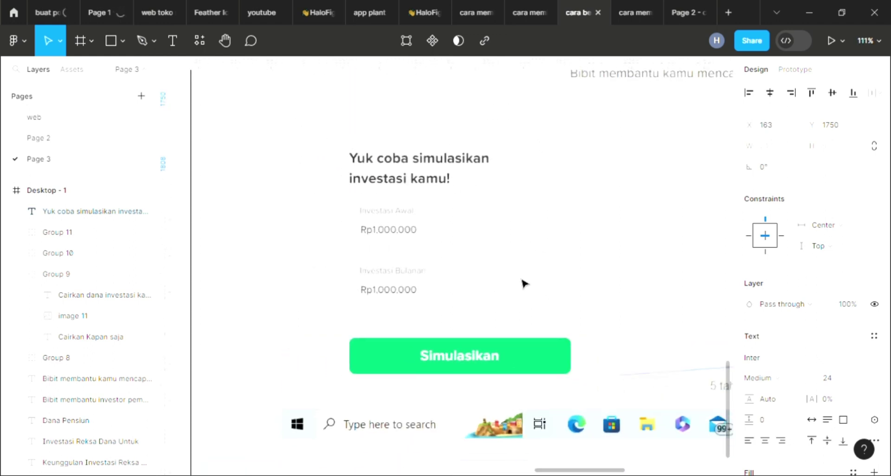
{"action": "scroll", "coordinate": [523, 283], "scroll_direction": "down", "scroll_amount": 2}
{"action": "scroll", "coordinate": [523, 283], "scroll_direction": "down", "scroll_amount": 2}
{"action": "scroll", "coordinate": [523, 283], "scroll_direction": "down", "scroll_amount": 2}
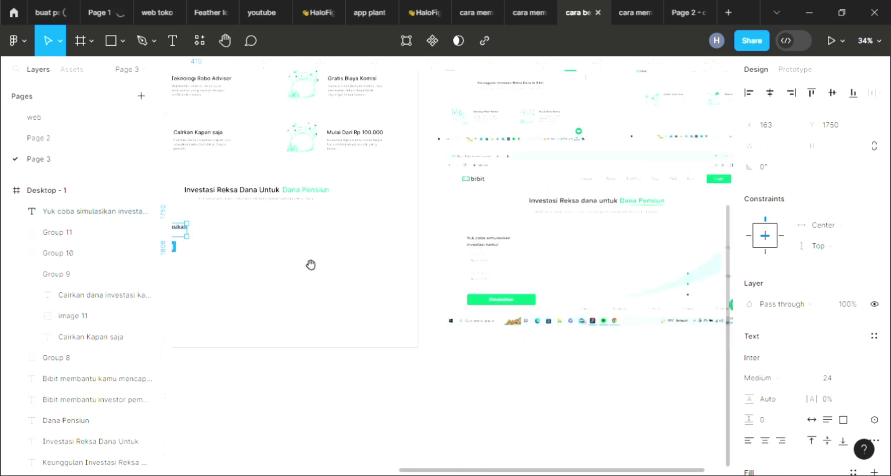
{"action": "left_click_drag", "start_coordinate": [308, 263], "coordinate": [489, 241]}
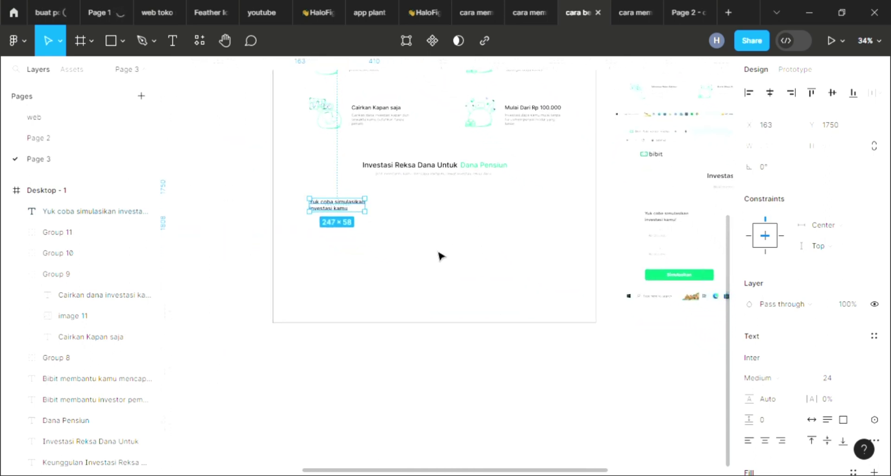
{"action": "scroll", "coordinate": [304, 225], "scroll_direction": "up", "scroll_amount": 2}
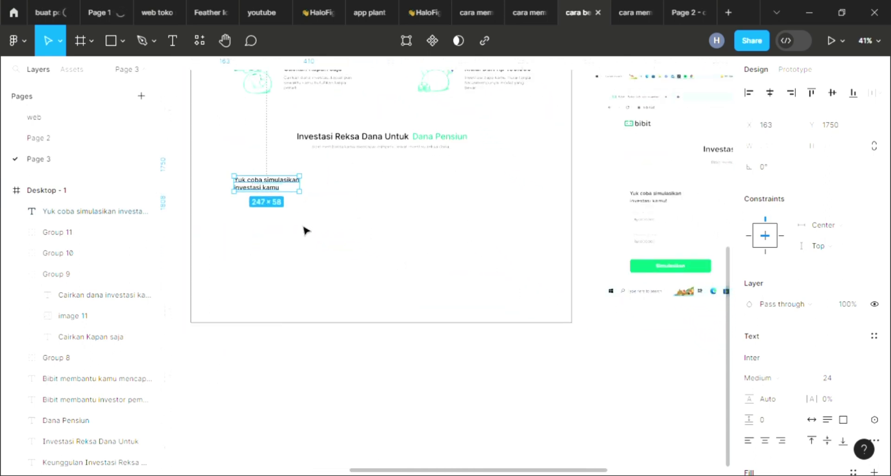
{"action": "scroll", "coordinate": [305, 231], "scroll_direction": "up", "scroll_amount": 2}
{"action": "scroll", "coordinate": [385, 232], "scroll_direction": "left", "scroll_amount": 3}
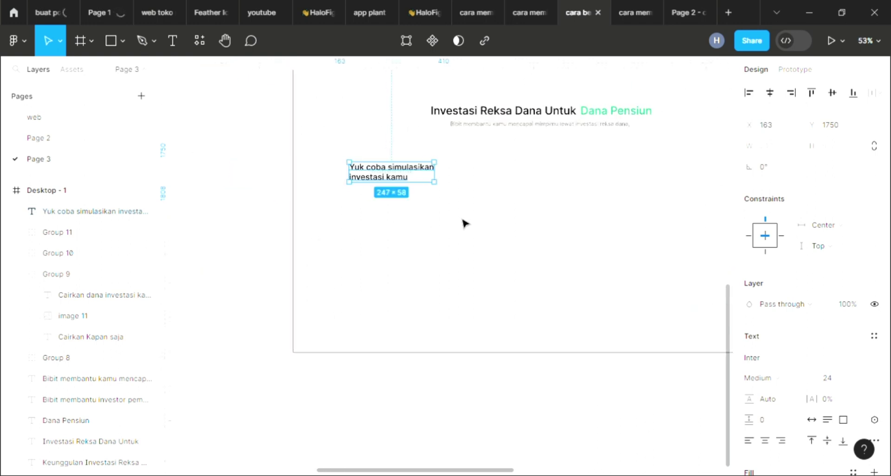
{"action": "left_click", "coordinate": [496, 224]}
{"action": "scroll", "coordinate": [496, 225], "scroll_direction": "up", "scroll_amount": 3}
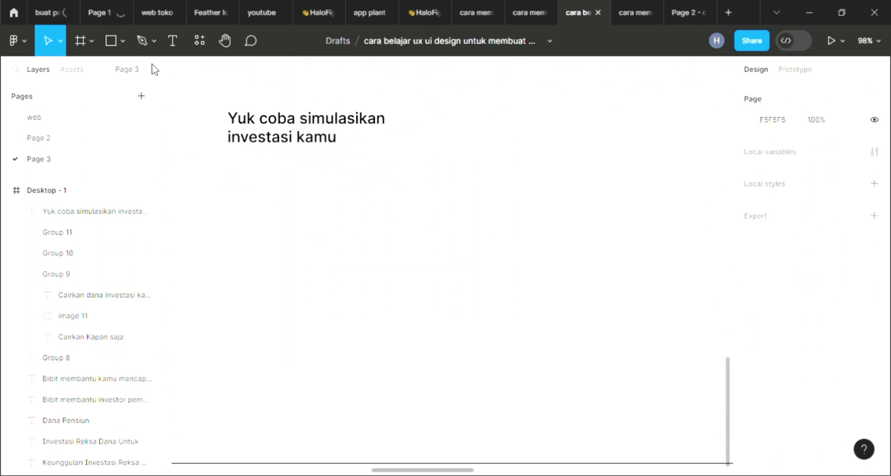
{"action": "scroll", "coordinate": [186, 93], "scroll_direction": "down", "scroll_amount": 5}
{"action": "scroll", "coordinate": [181, 99], "scroll_direction": "down", "scroll_amount": 3}
{"action": "scroll", "coordinate": [185, 101], "scroll_direction": "up", "scroll_amount": 1}
{"action": "scroll", "coordinate": [201, 101], "scroll_direction": "up", "scroll_amount": 1}
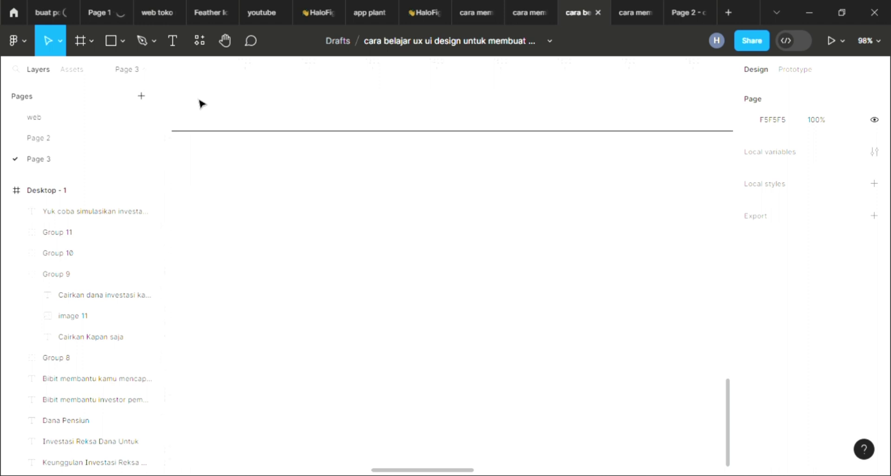
{"action": "scroll", "coordinate": [207, 105], "scroll_direction": "up", "scroll_amount": 5}
{"action": "scroll", "coordinate": [206, 105], "scroll_direction": "up", "scroll_amount": 2}
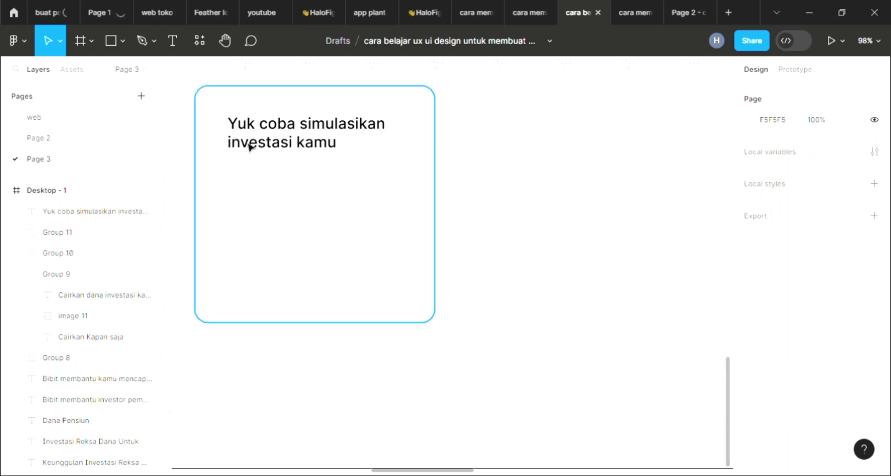
Draw a grey 314×56 input rectangle below the heading and align the heading's left edge with it
{"action": "left_click", "coordinate": [110, 41]}
{"action": "left_click_drag", "start_coordinate": [214, 171], "coordinate": [415, 205]}
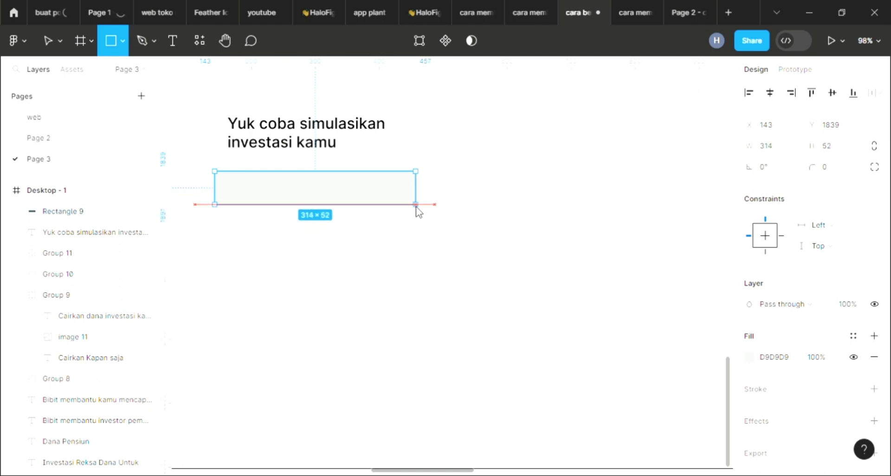
{"action": "left_click", "coordinate": [303, 138]}
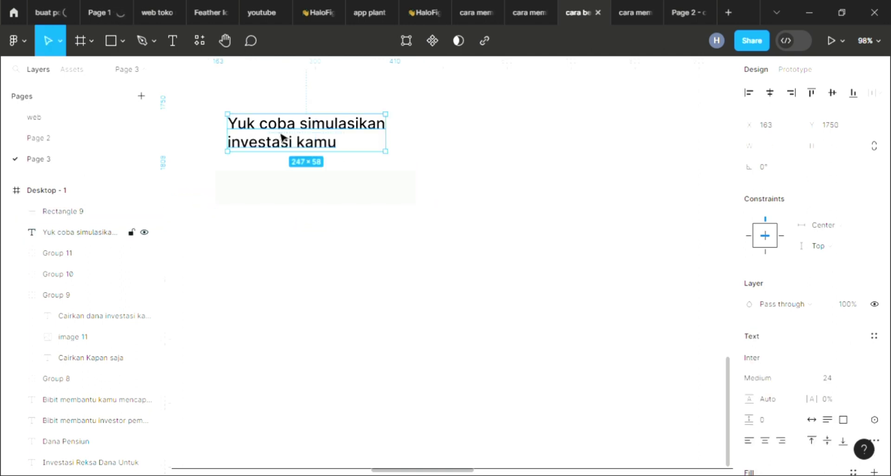
{"action": "left_click_drag", "start_coordinate": [274, 142], "coordinate": [266, 144]}
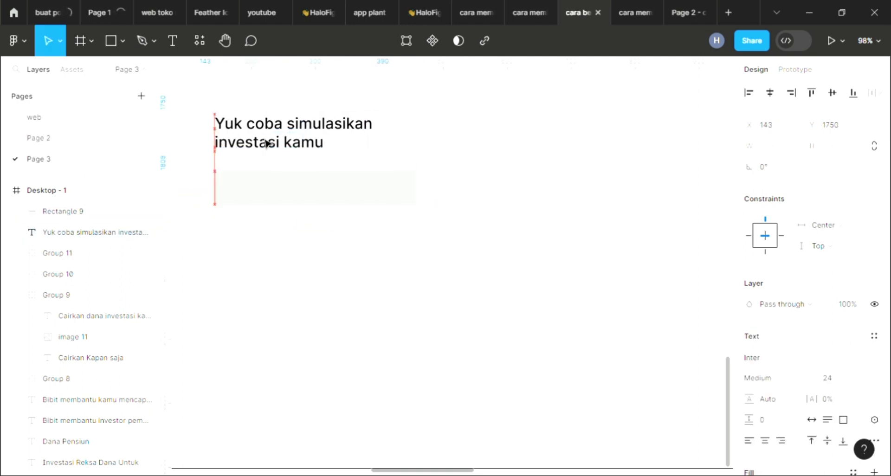
{"action": "left_click", "coordinate": [307, 199]}
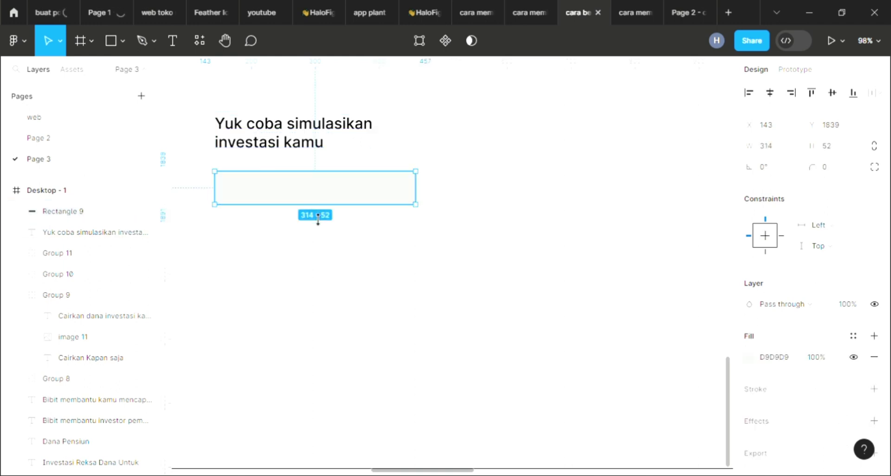
{"action": "left_click_drag", "start_coordinate": [317, 215], "coordinate": [317, 218]}
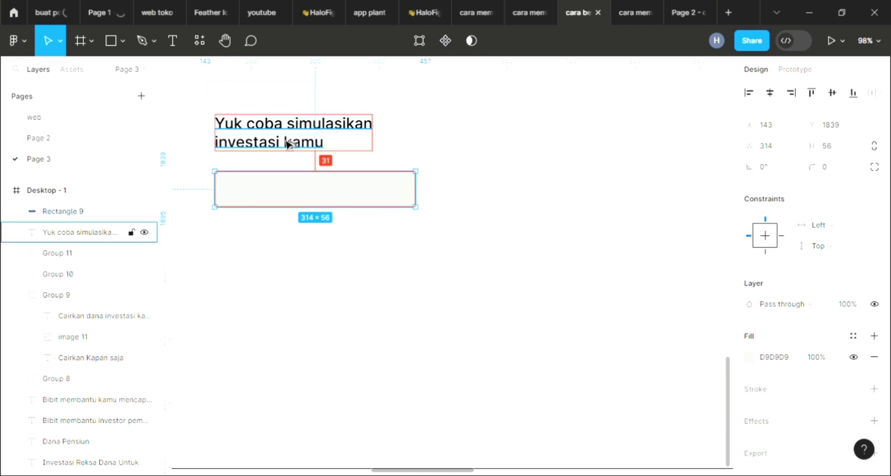
{"action": "key", "text": "shift+Up"}
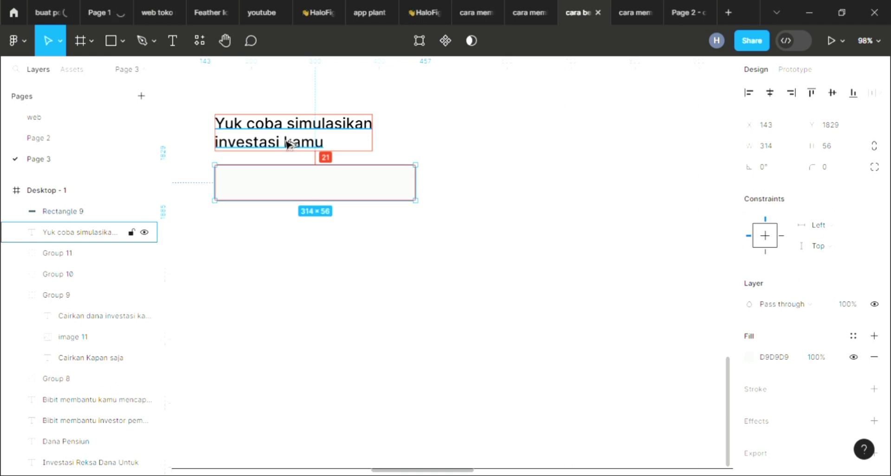
{"action": "key", "text": "shift+Down"}
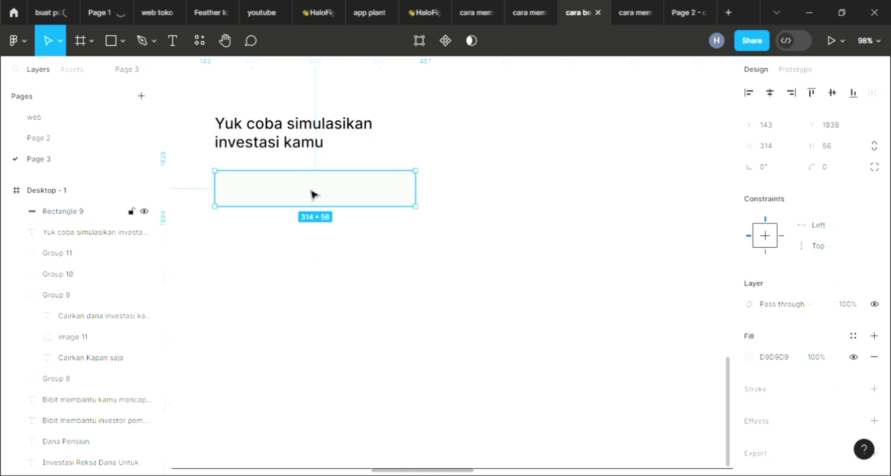
Duplicate the input box twice so three boxes stack beneath the heading
{"action": "key", "text": "ctrl+d"}
{"action": "key", "text": "shift+Down"}
{"action": "key", "text": "shift+Down"}
{"action": "key", "text": "shift+Down"}
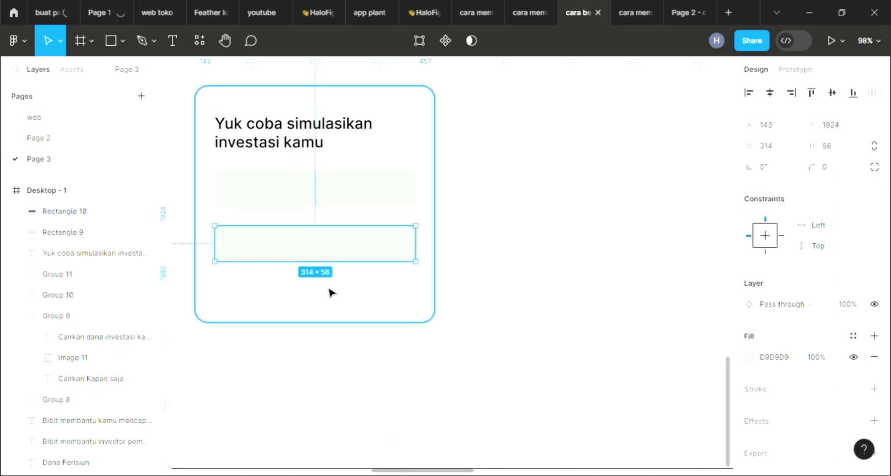
{"action": "key", "text": "ctrl+d"}
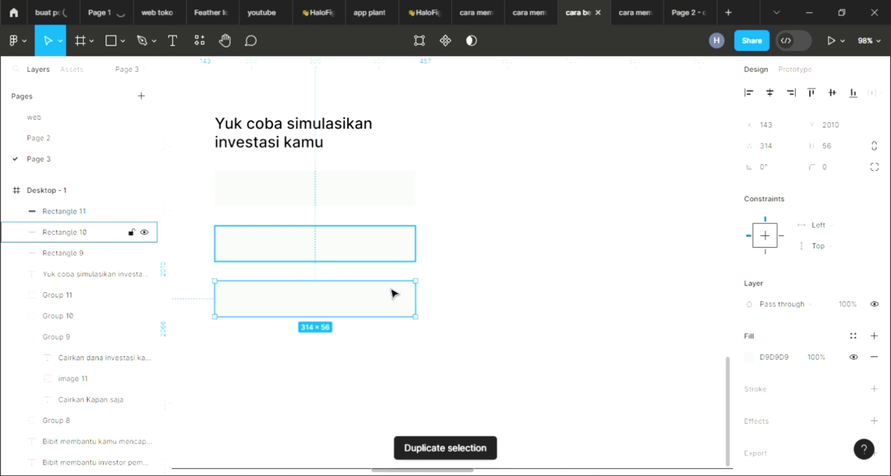
{"action": "left_click", "coordinate": [493, 303]}
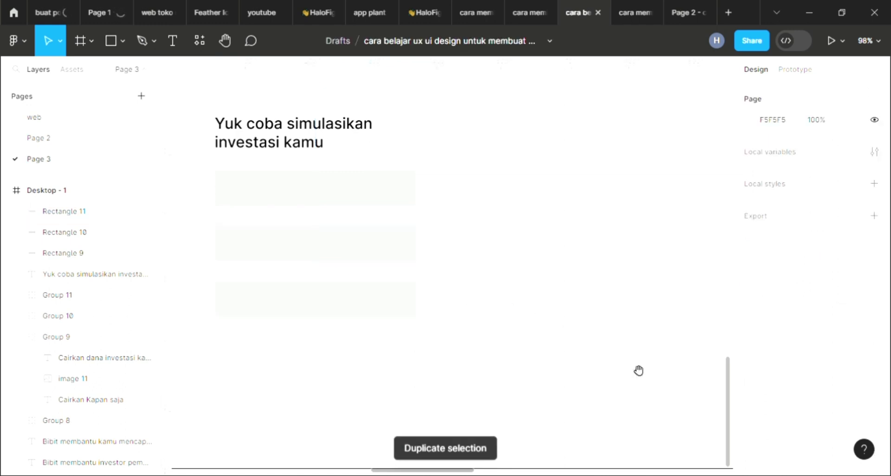
{"action": "mouse_move", "coordinate": [639, 370]}
{"action": "left_mouse_down"}
{"action": "mouse_move", "coordinate": [479, 282]}
{"action": "mouse_move", "coordinate": [265, 308]}
{"action": "left_mouse_up"}
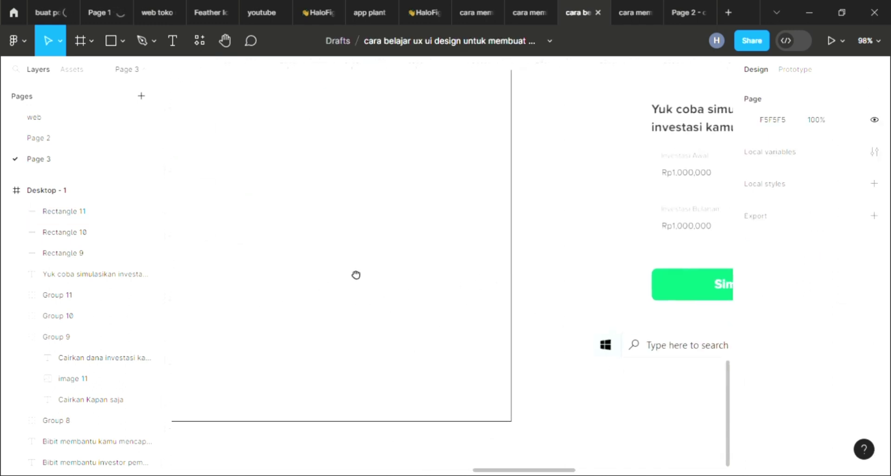
{"action": "mouse_move", "coordinate": [355, 274]}
{"action": "left_mouse_down"}
{"action": "mouse_move", "coordinate": [220, 244]}
{"action": "mouse_move", "coordinate": [240, 260]}
{"action": "mouse_move", "coordinate": [578, 303]}
{"action": "left_mouse_up"}
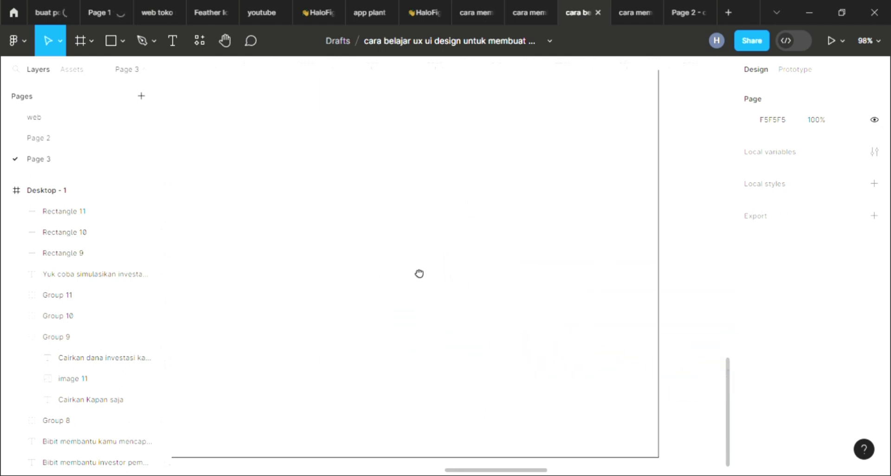
{"action": "mouse_move", "coordinate": [419, 274]}
{"action": "left_mouse_down"}
{"action": "mouse_move", "coordinate": [346, 251]}
{"action": "mouse_move", "coordinate": [620, 276]}
{"action": "mouse_move", "coordinate": [583, 260]}
{"action": "left_mouse_up"}
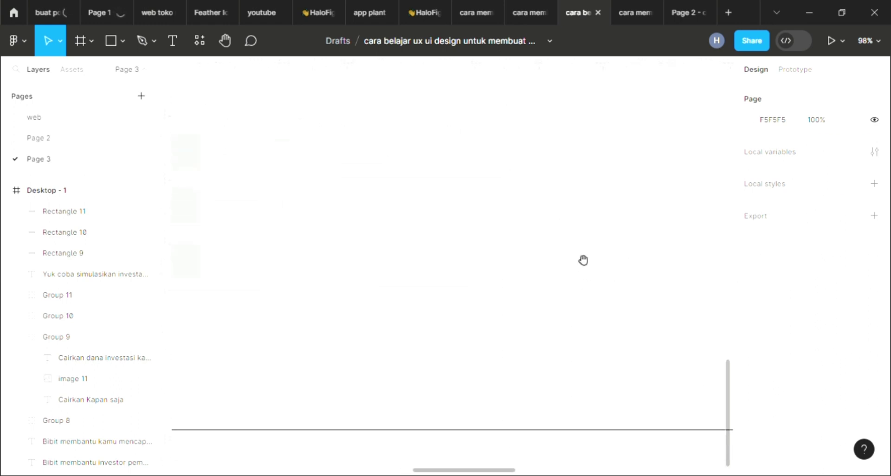
{"action": "scroll", "coordinate": [582, 260], "scroll_direction": "right", "scroll_amount": 5}
{"action": "scroll", "coordinate": [350, 274], "scroll_direction": "right", "scroll_amount": 1}
{"action": "scroll", "coordinate": [436, 280], "scroll_direction": "right", "scroll_amount": 4}
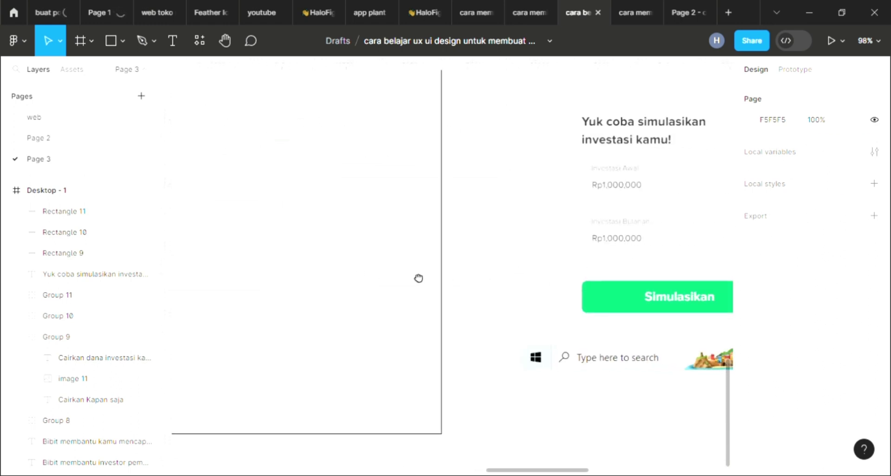
{"action": "scroll", "coordinate": [505, 290], "scroll_direction": "left", "scroll_amount": 5}
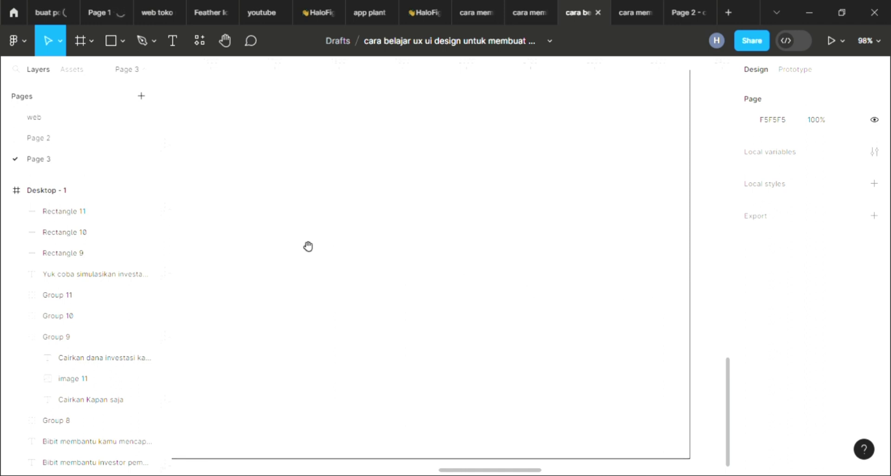
{"action": "scroll", "coordinate": [308, 247], "scroll_direction": "right", "scroll_amount": 15}
{"action": "mouse_move", "coordinate": [592, 266]}
{"action": "left_mouse_down"}
{"action": "mouse_move", "coordinate": [264, 199]}
{"action": "mouse_move", "coordinate": [544, 255]}
{"action": "mouse_move", "coordinate": [346, 238]}
{"action": "mouse_move", "coordinate": [695, 261]}
{"action": "left_mouse_up"}
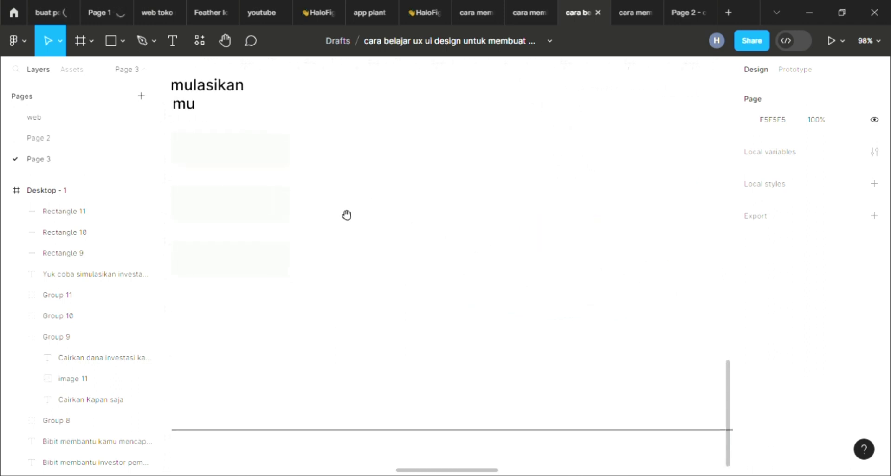
{"action": "left_click_drag", "start_coordinate": [346, 213], "coordinate": [602, 245]}
{"action": "scroll", "coordinate": [598, 241], "scroll_direction": "up", "scroll_amount": 5}
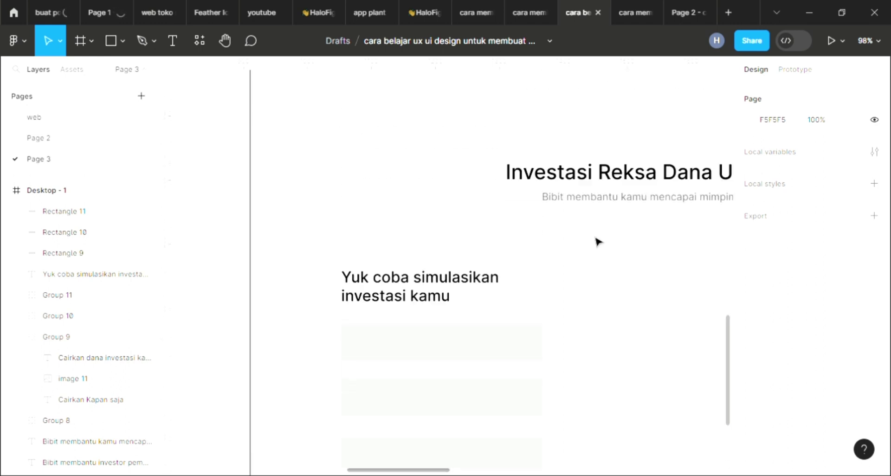
{"action": "scroll", "coordinate": [598, 241], "scroll_direction": "down", "scroll_amount": 3}
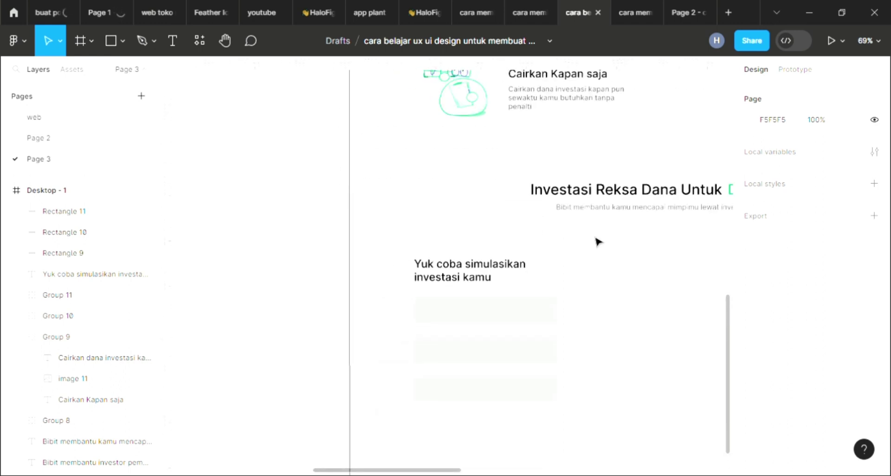
Copy the Cairkan dana investasi description into the first input box and retype it as 'Investasi awal'
{"action": "double_click", "coordinate": [533, 102]}
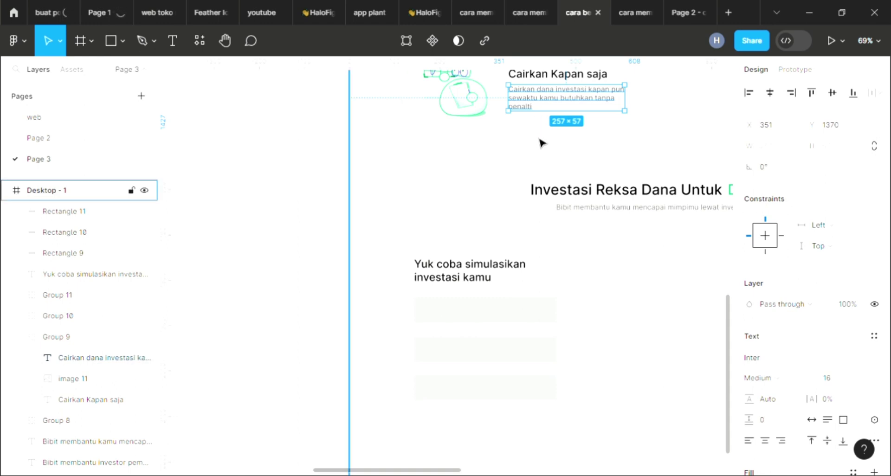
{"action": "key", "text": "ctrl+d"}
{"action": "mouse_move", "coordinate": [537, 104]}
{"action": "left_mouse_down"}
{"action": "mouse_move", "coordinate": [303, 270]}
{"action": "mouse_move", "coordinate": [462, 315]}
{"action": "left_mouse_up"}
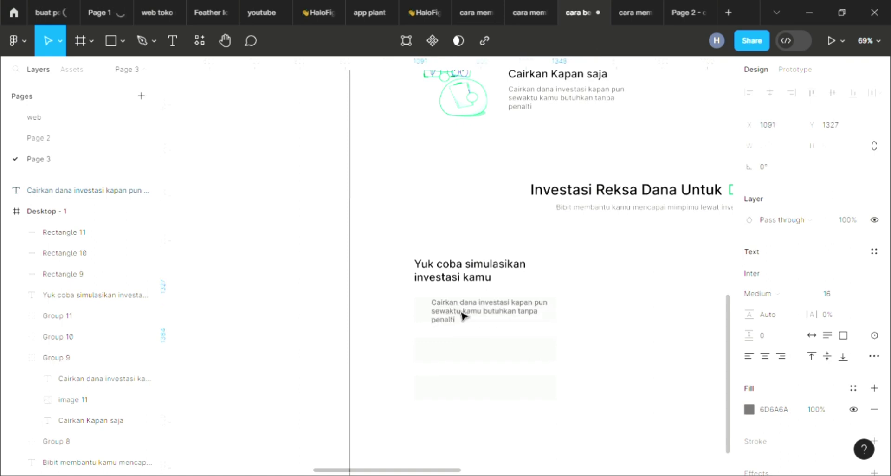
{"action": "scroll", "coordinate": [462, 316], "scroll_direction": "up", "scroll_amount": 5}
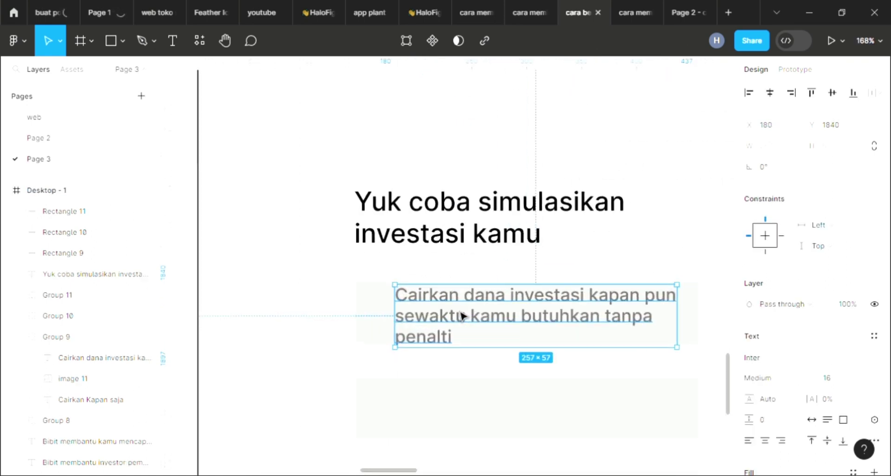
{"action": "double_click", "coordinate": [462, 315]}
{"action": "type", "text": "In"}
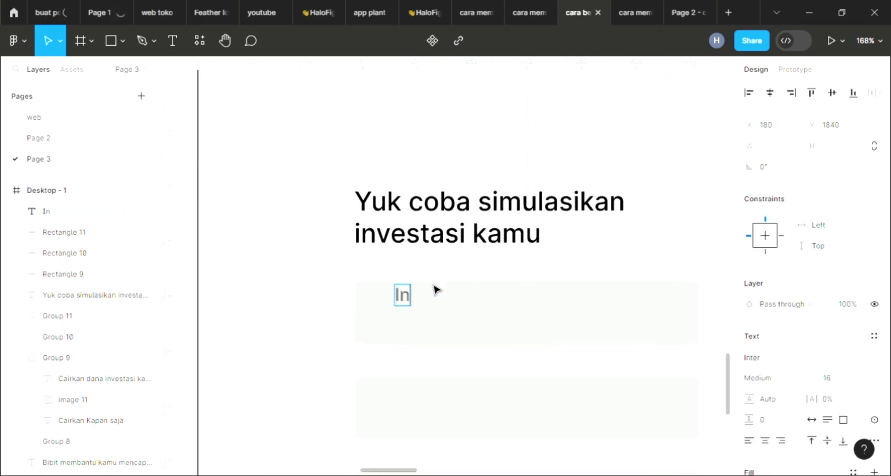
{"action": "type", "text": "vestasi"}
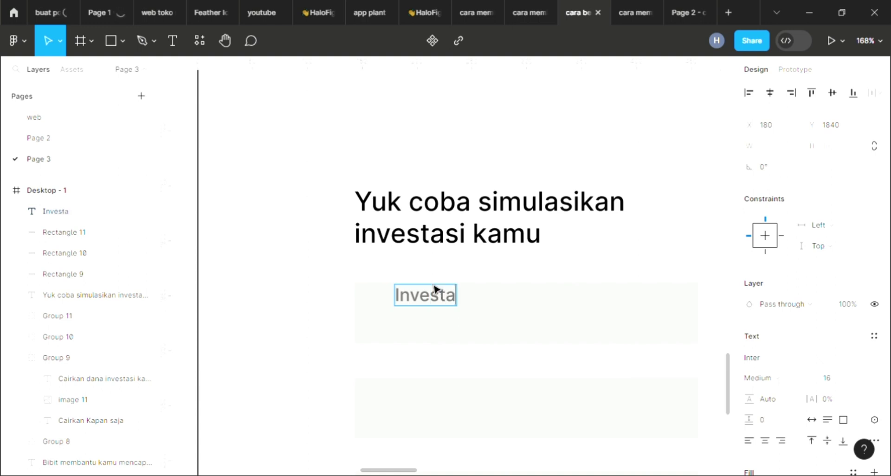
{"action": "type", "text": " awal"}
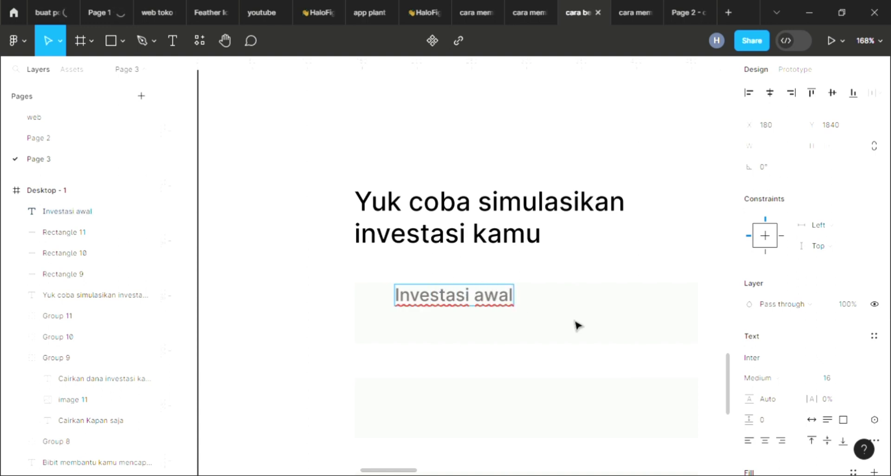
{"action": "key", "text": "Escape"}
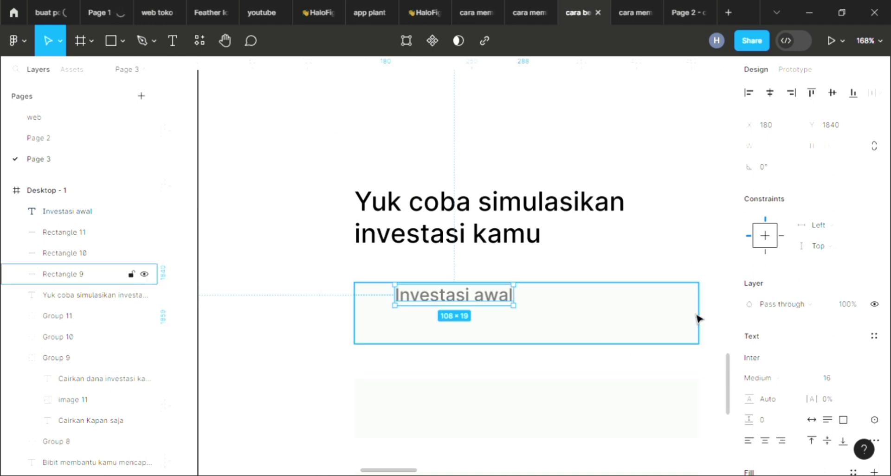
Round the first input box's corners, remove its grey fill and give it a dark outline
{"action": "left_click", "coordinate": [694, 317]}
{"action": "left_click", "coordinate": [841, 168]}
{"action": "type", "text": "10"}
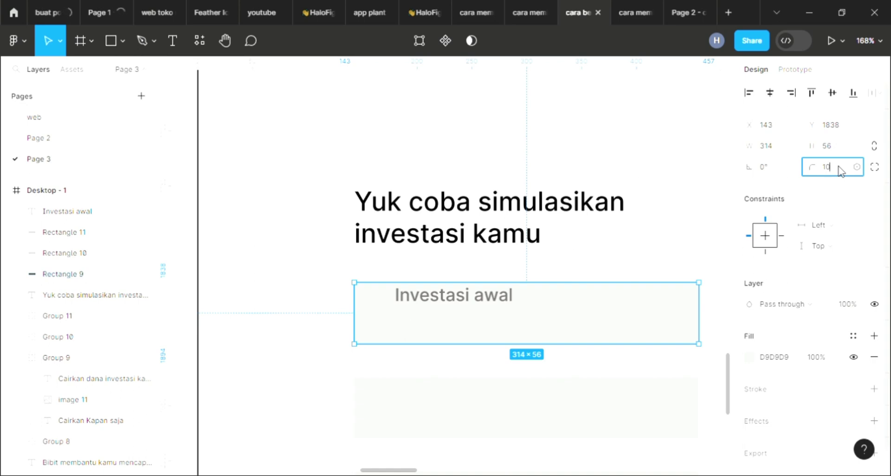
{"action": "key", "text": "Return"}
{"action": "left_click", "coordinate": [642, 264]}
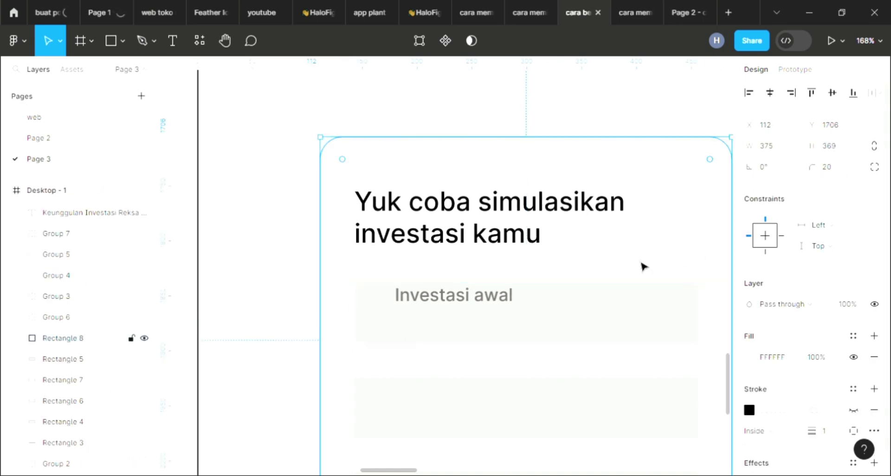
{"action": "left_click", "coordinate": [471, 305]}
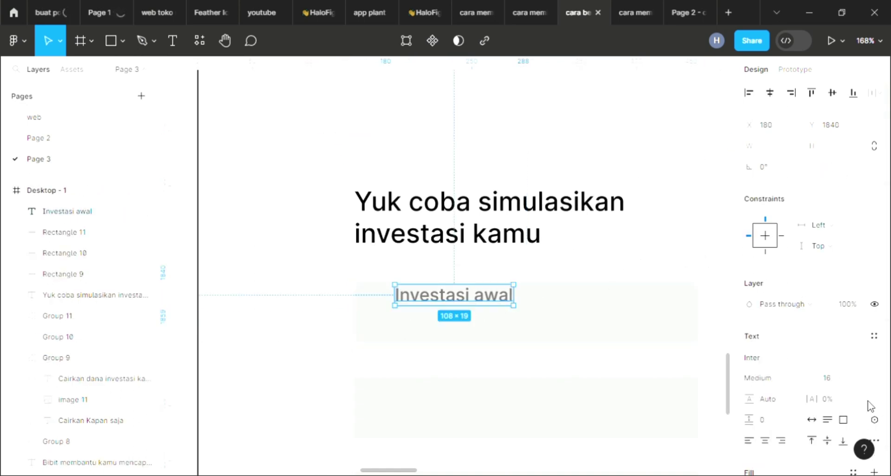
{"action": "left_click", "coordinate": [666, 320]}
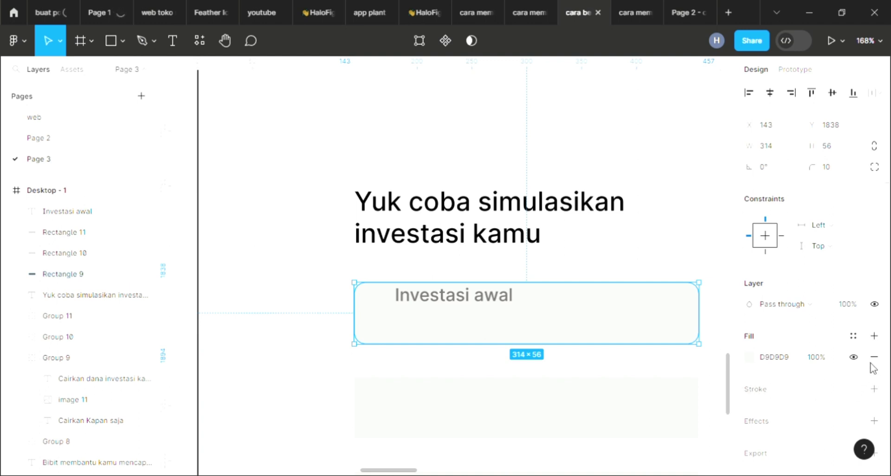
{"action": "left_click", "coordinate": [854, 357]}
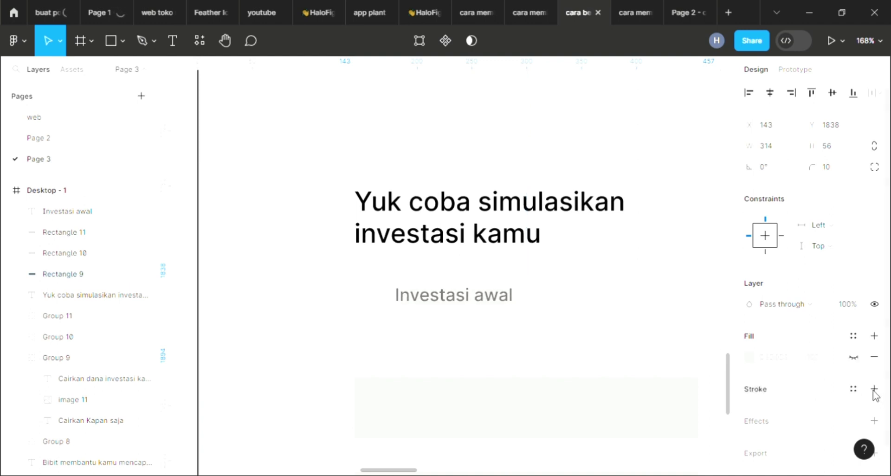
{"action": "left_click", "coordinate": [874, 388]}
Move the 'Investasi awal' label up onto the input box's top border
{"action": "left_click", "coordinate": [466, 302]}
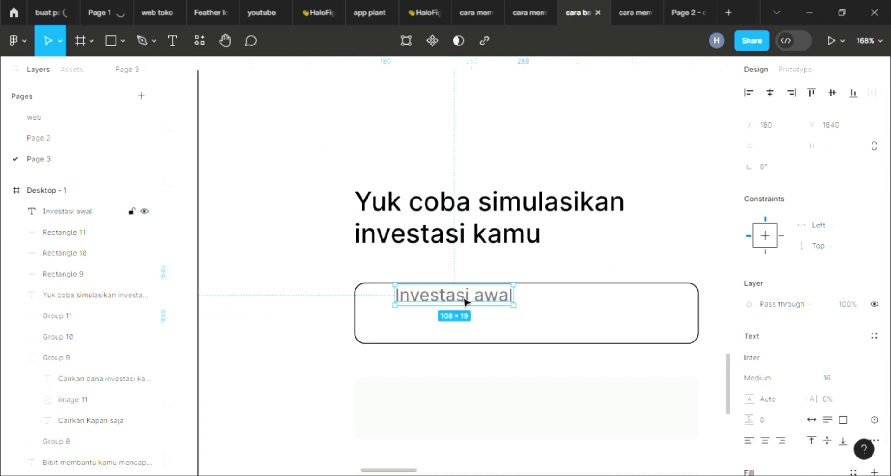
{"action": "left_click_drag", "start_coordinate": [459, 296], "coordinate": [454, 291]}
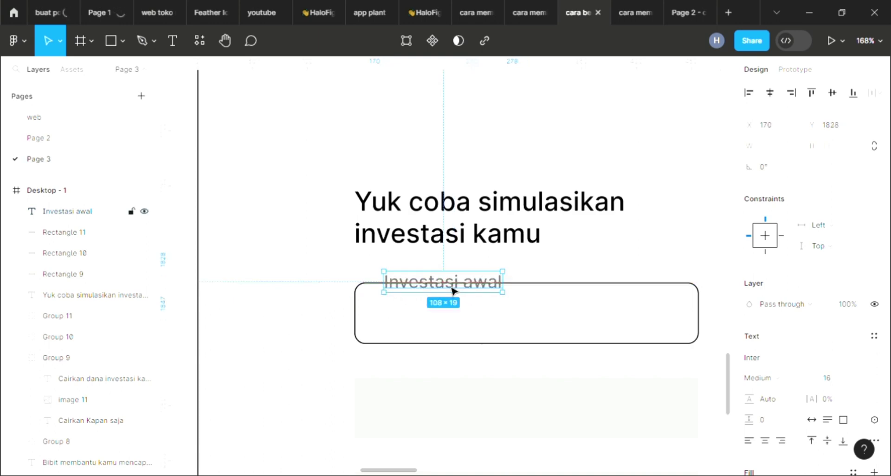
{"action": "scroll", "coordinate": [452, 292], "scroll_direction": "down", "scroll_amount": 5, "text": "ctrl"}
{"action": "scroll", "coordinate": [453, 291], "scroll_direction": "down", "scroll_amount": 3, "text": "ctrl"}
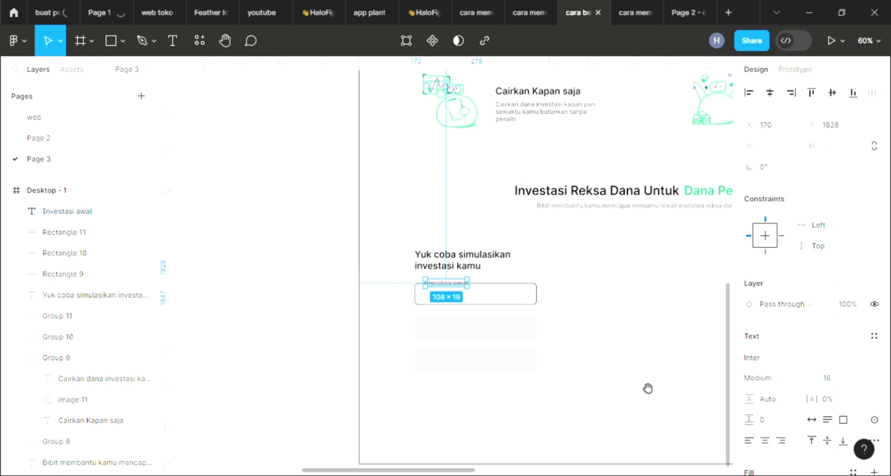
Pan to the reference screenshot and back to compare the labelled input box
{"action": "left_click_drag", "start_coordinate": [635, 372], "coordinate": [398, 301]}
{"action": "scroll", "coordinate": [521, 272], "scroll_direction": "right", "scroll_amount": 5}
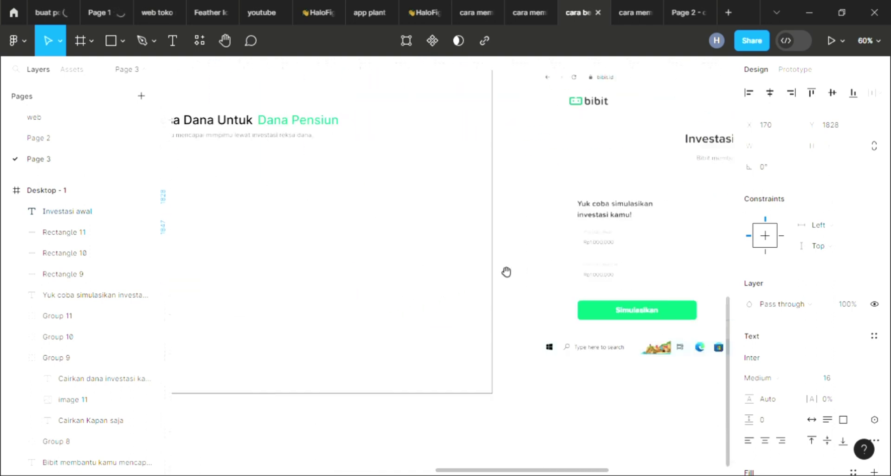
{"action": "scroll", "coordinate": [533, 252], "scroll_direction": "right", "scroll_amount": 3}
{"action": "scroll", "coordinate": [527, 241], "scroll_direction": "up", "scroll_amount": 3, "text": "ctrl"}
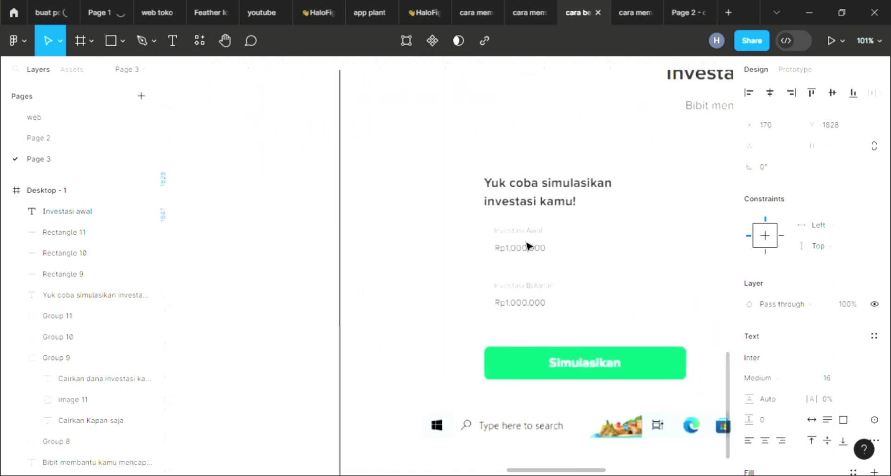
{"action": "scroll", "coordinate": [527, 243], "scroll_direction": "up", "scroll_amount": 3, "text": "ctrl"}
{"action": "scroll", "coordinate": [529, 244], "scroll_direction": "up", "scroll_amount": 3, "text": "ctrl"}
{"action": "scroll", "coordinate": [529, 245], "scroll_direction": "up", "scroll_amount": 3, "text": "ctrl"}
{"action": "scroll", "coordinate": [511, 240], "scroll_direction": "up", "scroll_amount": 1, "text": "ctrl"}
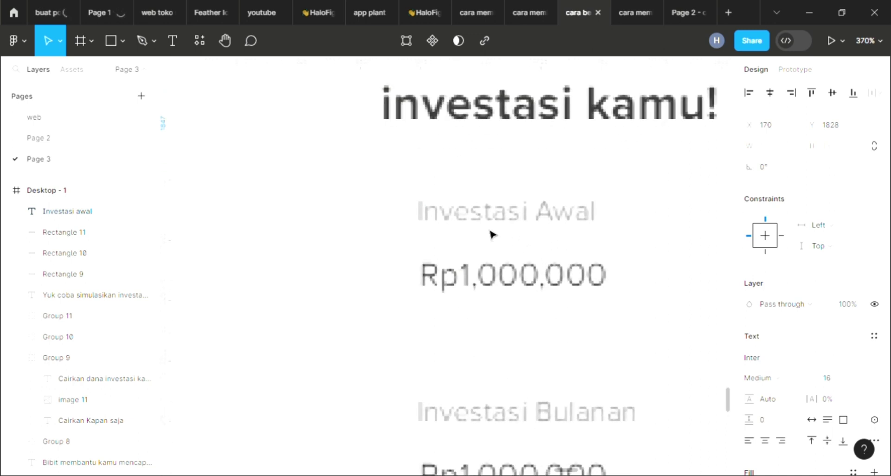
{"action": "scroll", "coordinate": [566, 231], "scroll_direction": "down", "scroll_amount": 1}
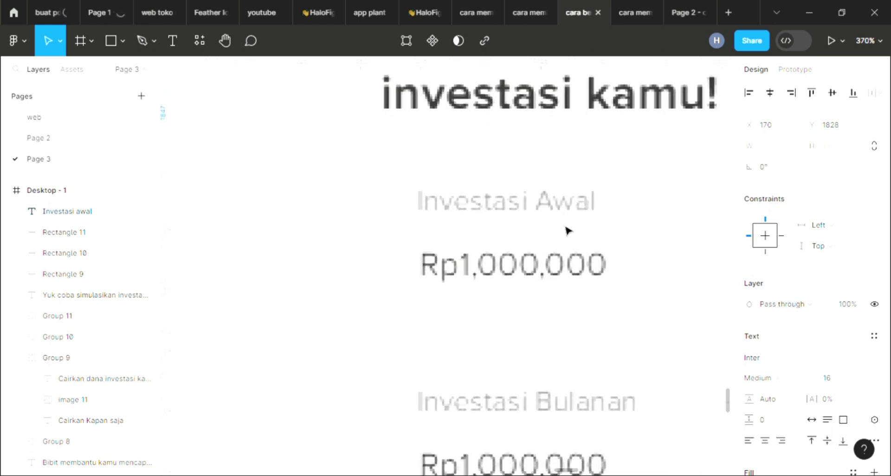
{"action": "scroll", "coordinate": [567, 230], "scroll_direction": "down", "scroll_amount": 3}
{"action": "scroll", "coordinate": [567, 230], "scroll_direction": "down", "scroll_amount": 2, "text": "ctrl"}
{"action": "scroll", "coordinate": [569, 232], "scroll_direction": "down", "scroll_amount": 5, "text": "ctrl"}
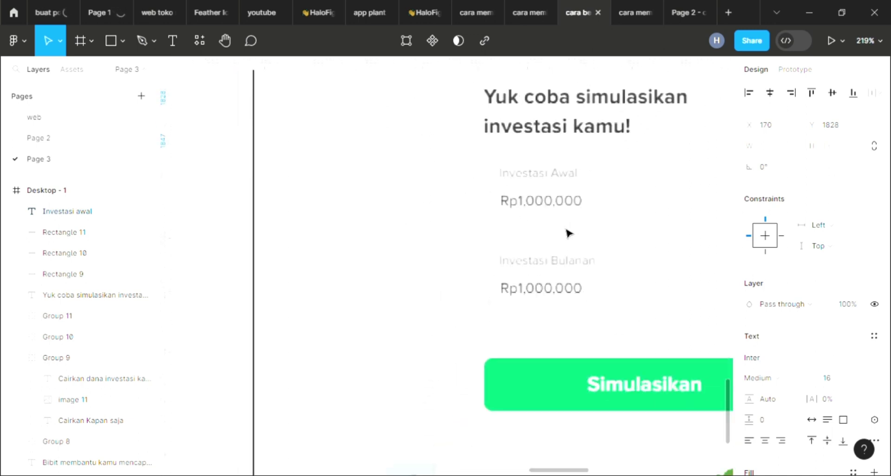
{"action": "scroll", "coordinate": [557, 234], "scroll_direction": "down", "scroll_amount": 2, "text": "ctrl"}
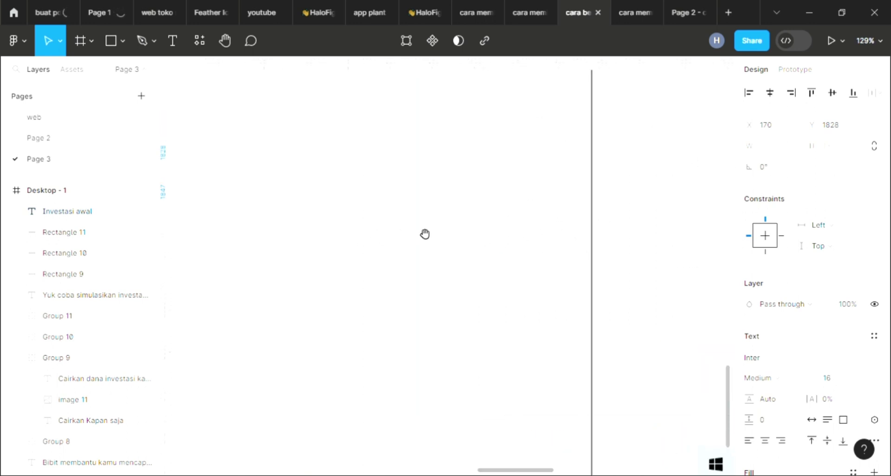
{"action": "left_click_drag", "start_coordinate": [640, 259], "coordinate": [374, 253]}
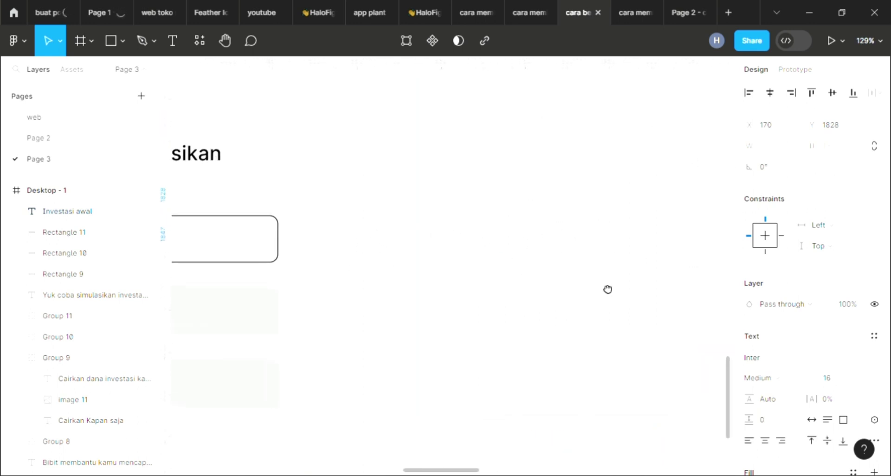
{"action": "scroll", "coordinate": [463, 280], "scroll_direction": "left", "scroll_amount": 5}
{"action": "scroll", "coordinate": [334, 239], "scroll_direction": "up", "scroll_amount": 1, "text": "ctrl"}
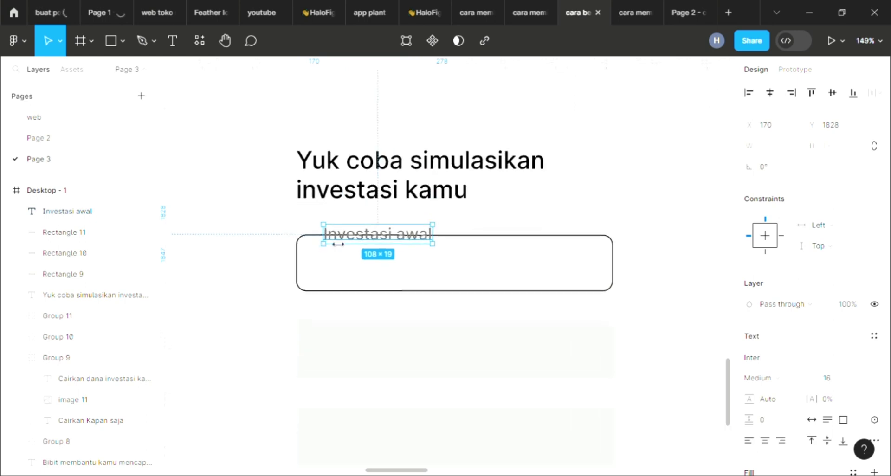
{"action": "scroll", "coordinate": [335, 239], "scroll_direction": "up", "scroll_amount": 1, "text": "ctrl"}
{"action": "scroll", "coordinate": [407, 260], "scroll_direction": "up", "scroll_amount": 3, "text": "ctrl"}
Back out of the card's outline editing and select the first input box rectangle
{"action": "left_click", "coordinate": [496, 288]}
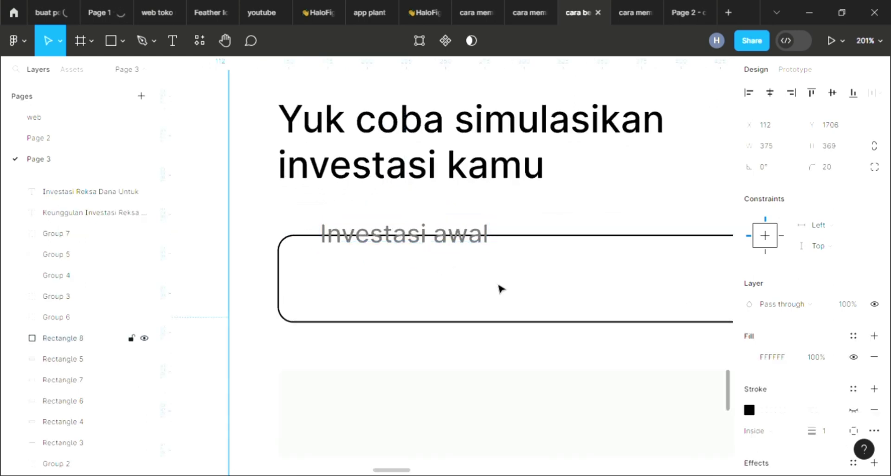
{"action": "double_click", "coordinate": [512, 258]}
{"action": "key", "text": "Escape"}
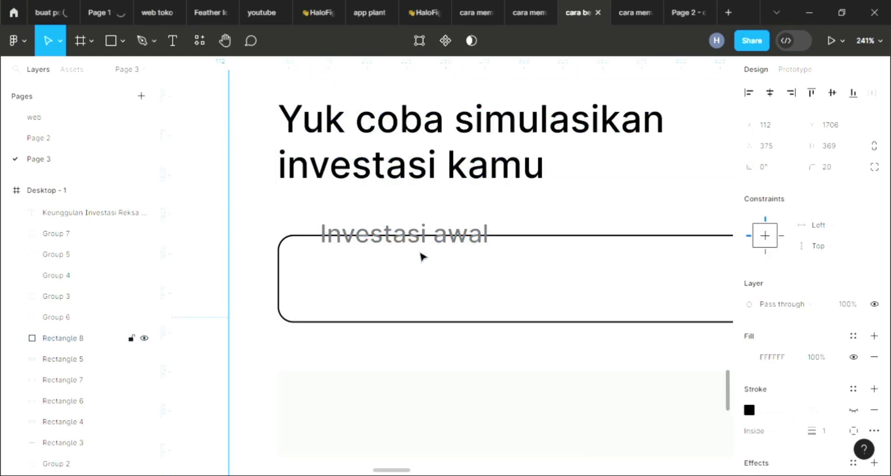
{"action": "double_click", "coordinate": [287, 244]}
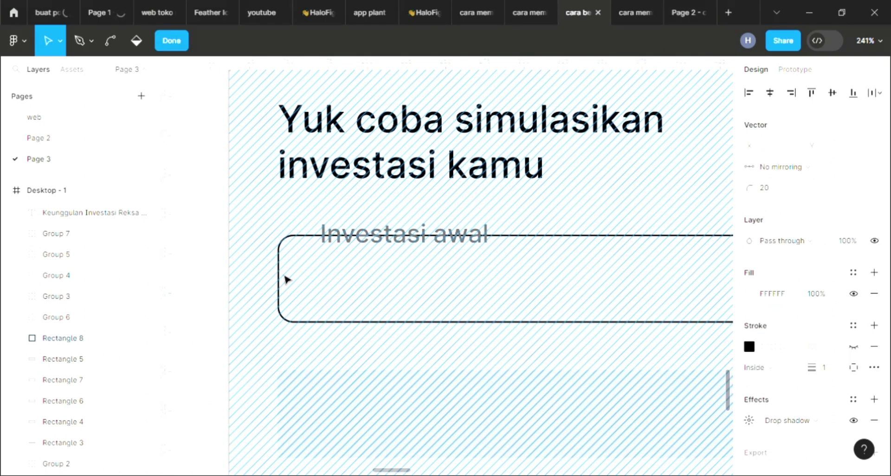
{"action": "key", "text": "Escape"}
{"action": "left_click", "coordinate": [246, 276]}
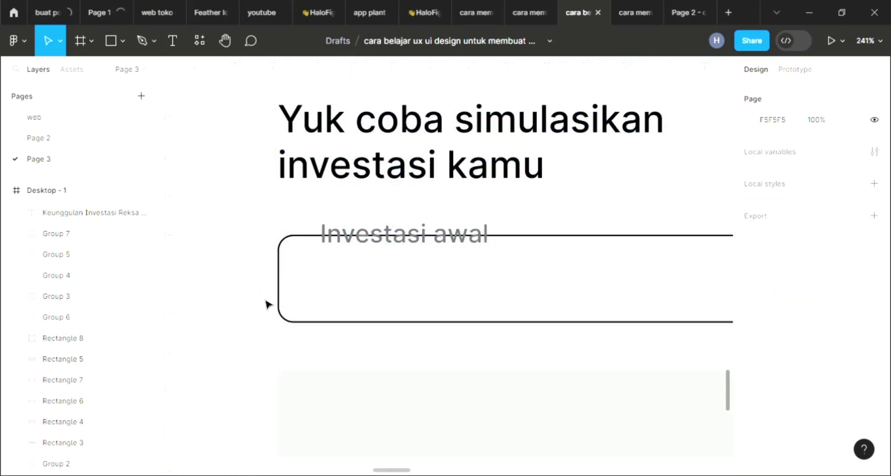
{"action": "left_click", "coordinate": [289, 325]}
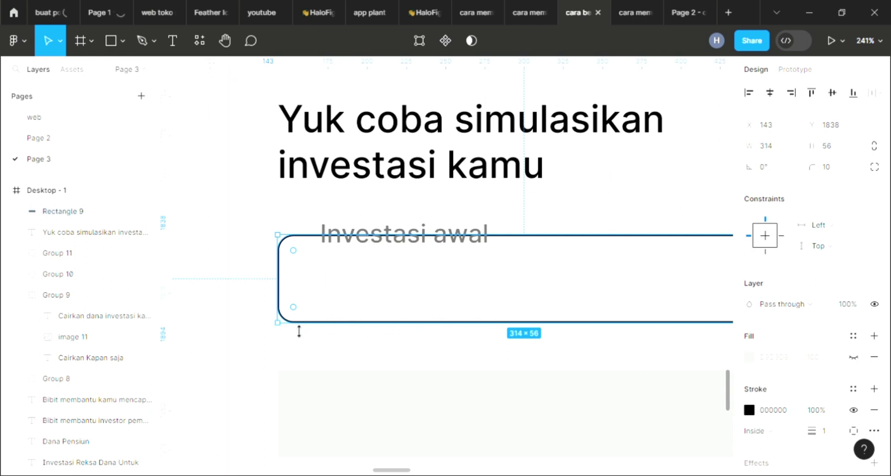
Add a point on the input box's top border and delete that top segment
{"action": "double_click", "coordinate": [288, 275]}
{"action": "scroll", "coordinate": [295, 262], "scroll_direction": "up", "scroll_amount": 1, "text": "ctrl"}
{"action": "scroll", "coordinate": [302, 255], "scroll_direction": "up", "scroll_amount": 3, "text": "ctrl"}
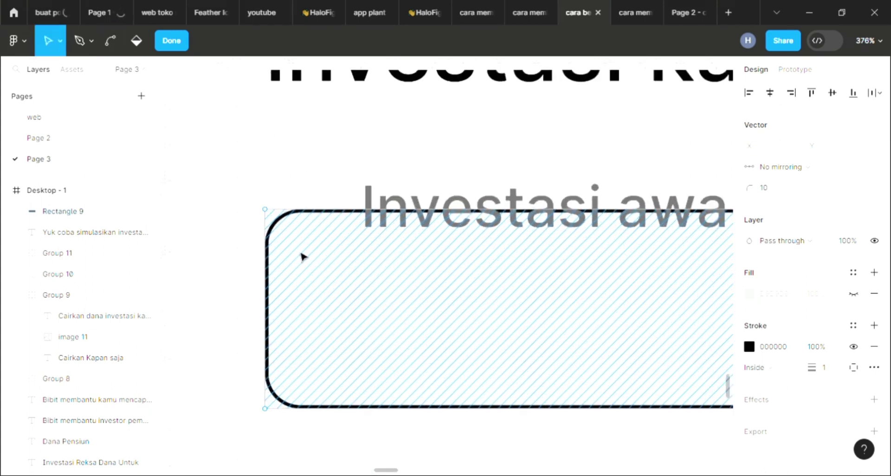
{"action": "scroll", "coordinate": [361, 237], "scroll_direction": "down", "scroll_amount": 1, "text": "ctrl"}
{"action": "scroll", "coordinate": [361, 237], "scroll_direction": "down", "scroll_amount": 1, "text": "ctrl"}
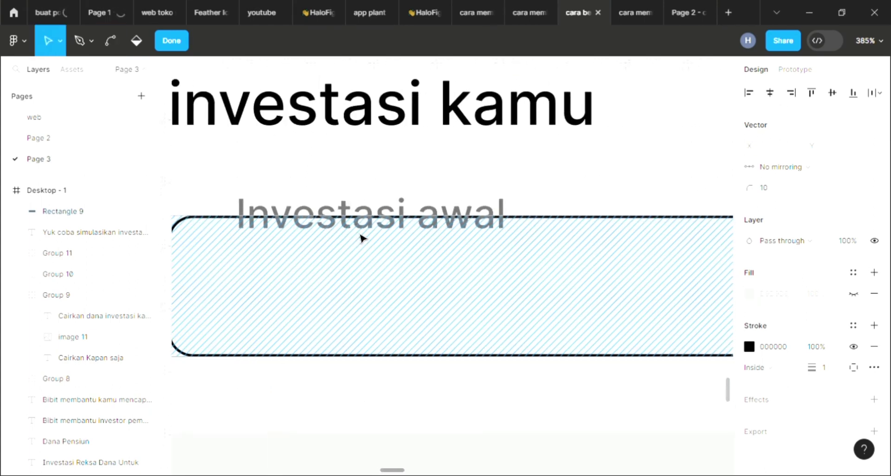
{"action": "left_click", "coordinate": [563, 216]}
{"action": "key", "text": "Delete"}
Redraw the top border from the box's right corner to the 'Investasi awal' label's right end
{"action": "scroll", "coordinate": [485, 276], "scroll_direction": "down", "scroll_amount": 3}
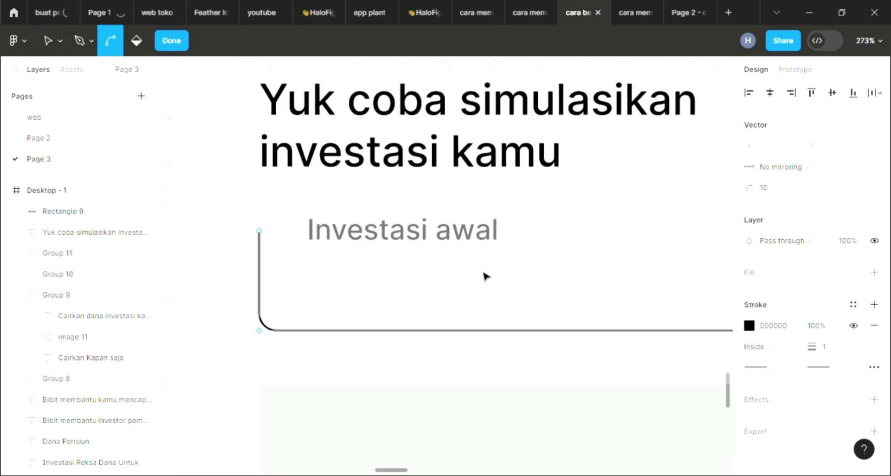
{"action": "scroll", "coordinate": [537, 266], "scroll_direction": "left", "scroll_amount": 3}
{"action": "scroll", "coordinate": [538, 267], "scroll_direction": "right", "scroll_amount": 5}
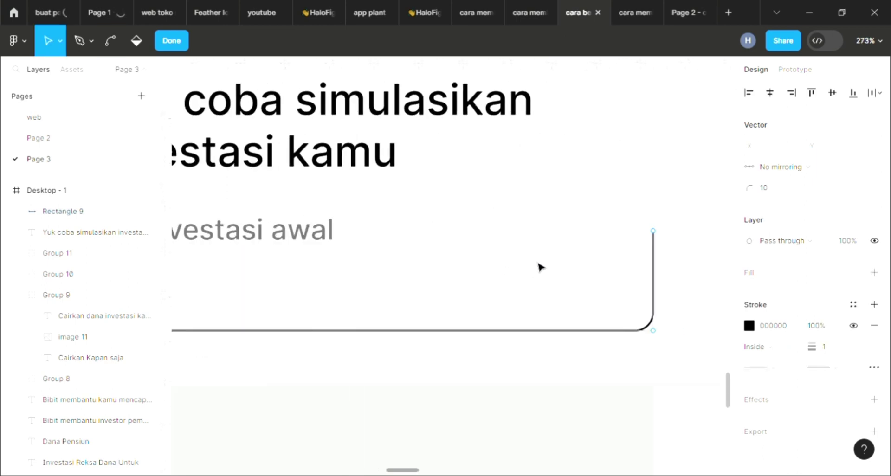
{"action": "scroll", "coordinate": [342, 245], "scroll_direction": "left", "scroll_amount": 1}
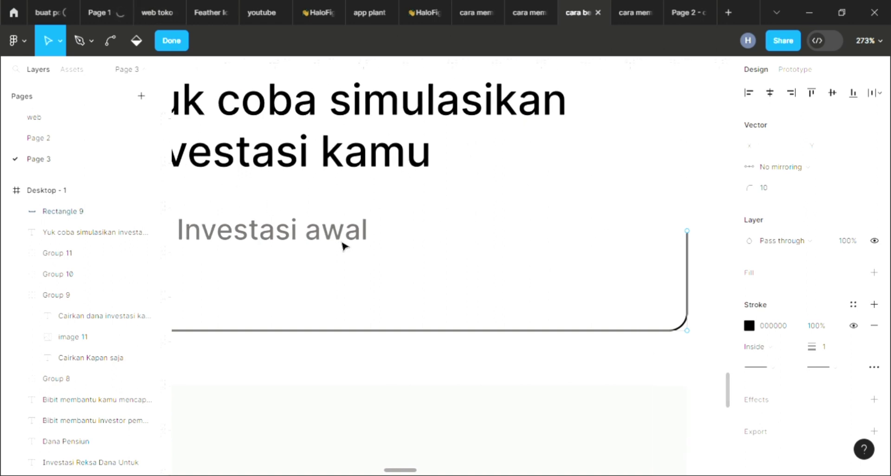
{"action": "left_click", "coordinate": [80, 44]}
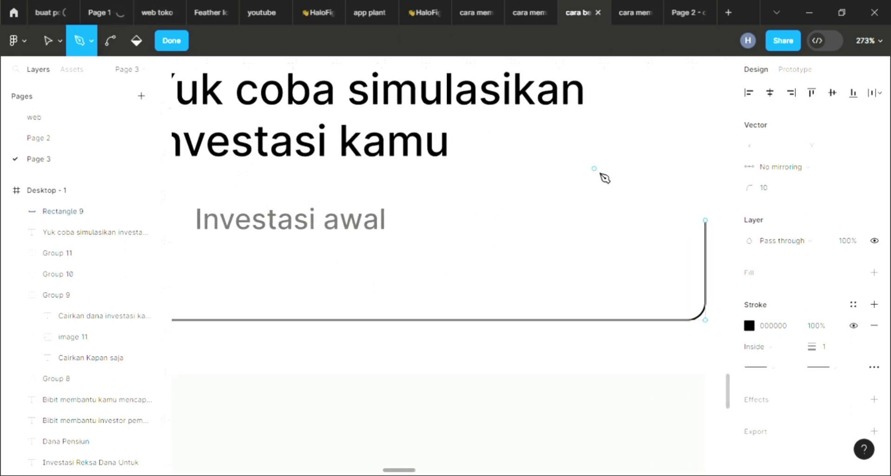
{"action": "left_click", "coordinate": [705, 220]}
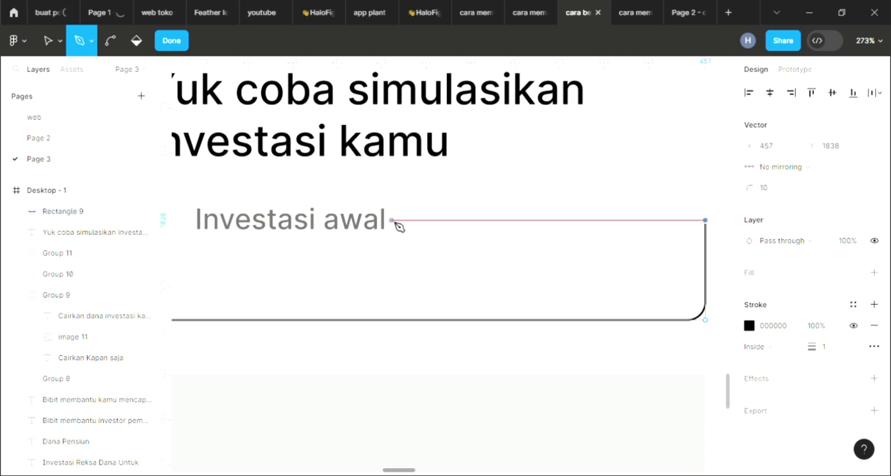
{"action": "left_click", "coordinate": [392, 220]}
{"action": "key", "text": "Escape"}
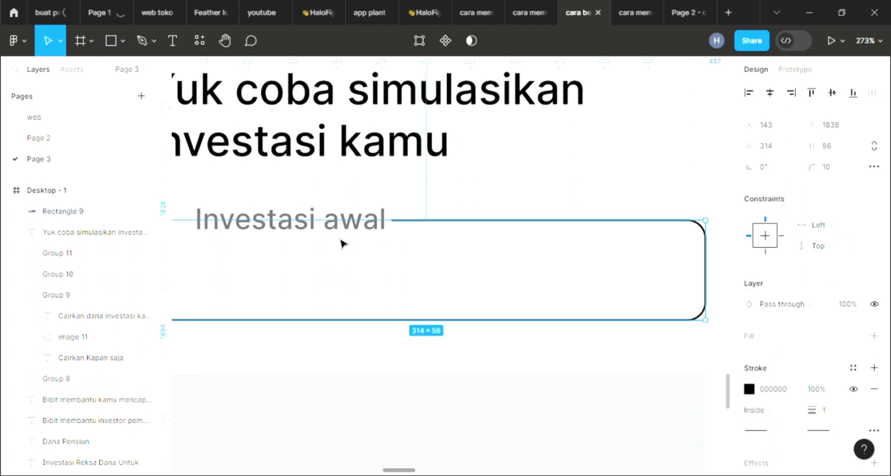
Redraw the top border from the left corner to the label's left edge, leaving a gap
{"action": "scroll", "coordinate": [341, 244], "scroll_direction": "left", "scroll_amount": 5}
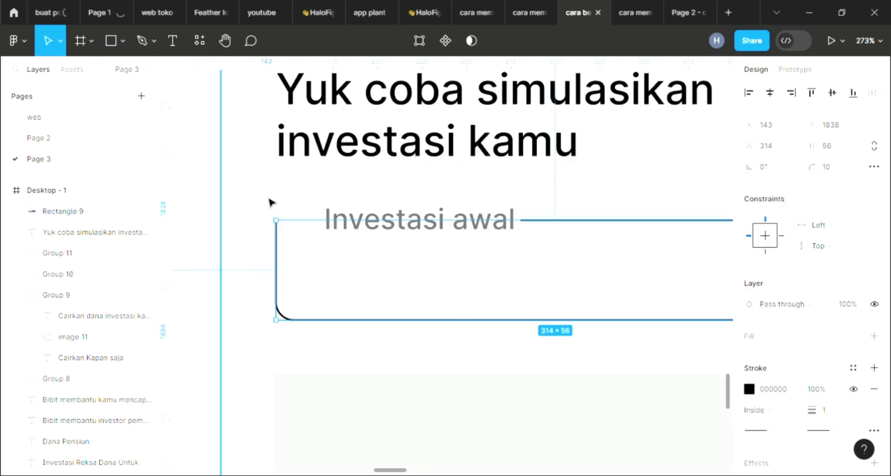
{"action": "left_click", "coordinate": [273, 222]}
{"action": "double_click", "coordinate": [280, 240]}
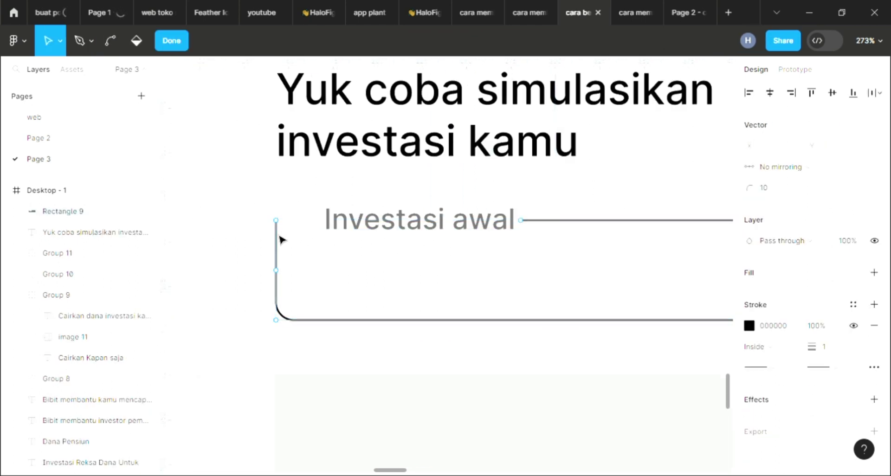
{"action": "left_click", "coordinate": [80, 41]}
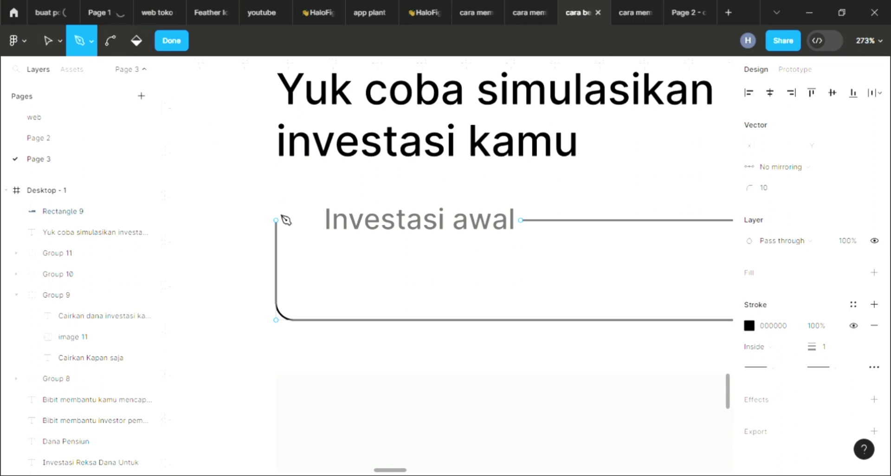
{"action": "left_click", "coordinate": [276, 220]}
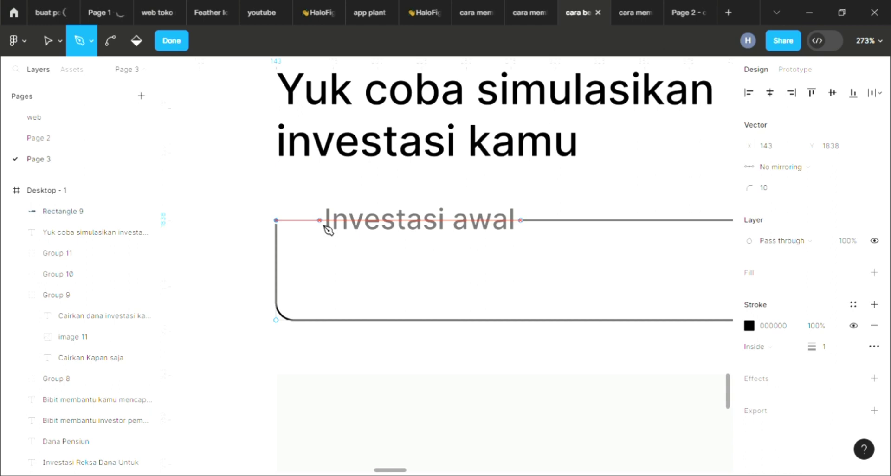
{"action": "left_click", "coordinate": [319, 220]}
{"action": "key", "text": "Escape"}
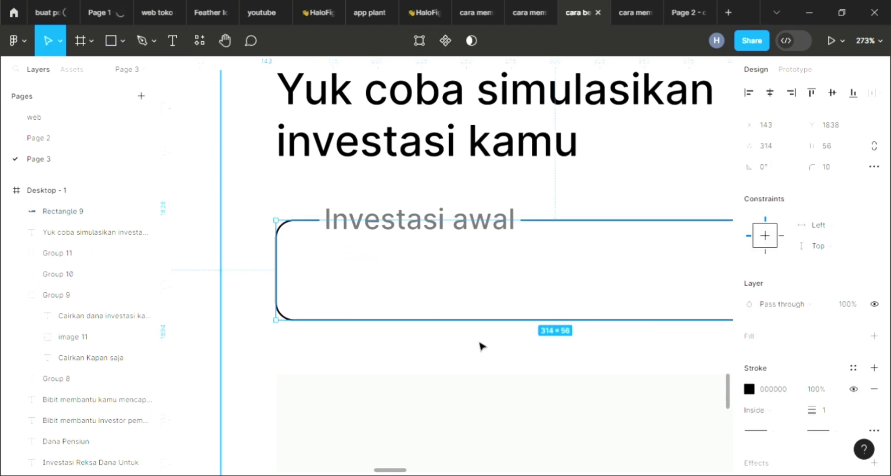
{"action": "left_click", "coordinate": [508, 358]}
{"action": "double_click", "coordinate": [495, 329]}
{"action": "scroll", "coordinate": [495, 328], "scroll_direction": "down", "scroll_amount": 5}
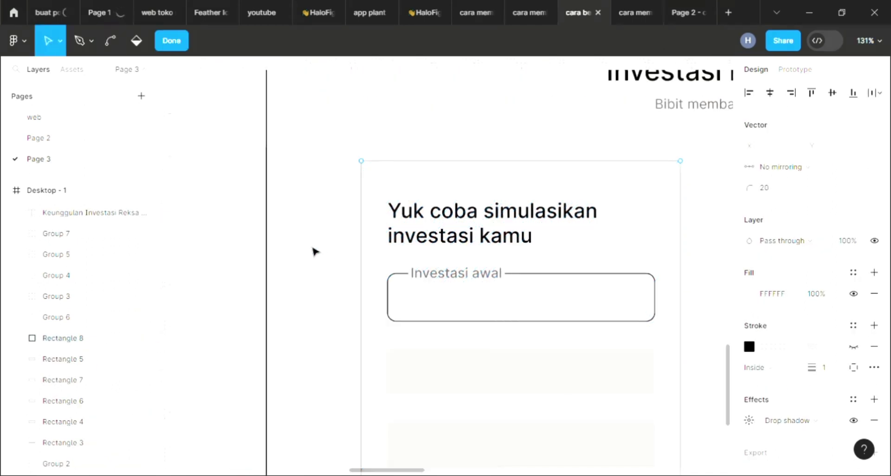
Exit the card's path editing and pan the canvas back to the 'Investasi awal' label
{"action": "key", "text": "Escape"}
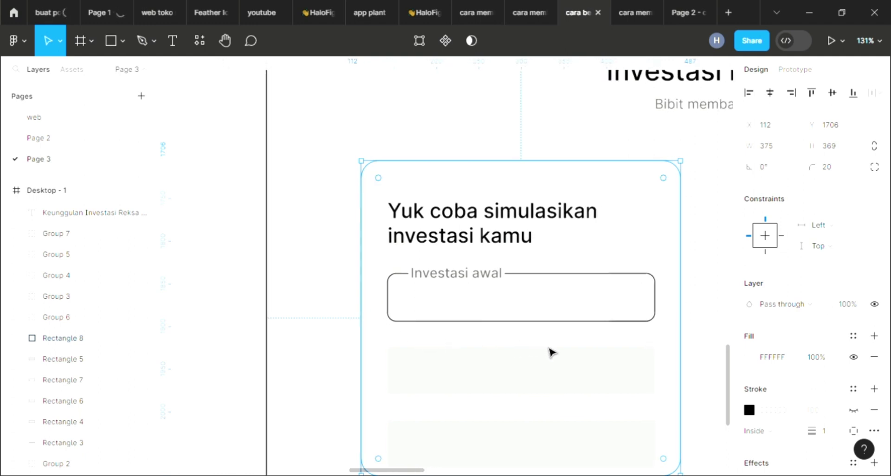
{"action": "scroll", "coordinate": [548, 350], "scroll_direction": "right", "scroll_amount": 3}
{"action": "scroll", "coordinate": [550, 351], "scroll_direction": "right", "scroll_amount": 2}
{"action": "scroll", "coordinate": [550, 351], "scroll_direction": "right", "scroll_amount": 4}
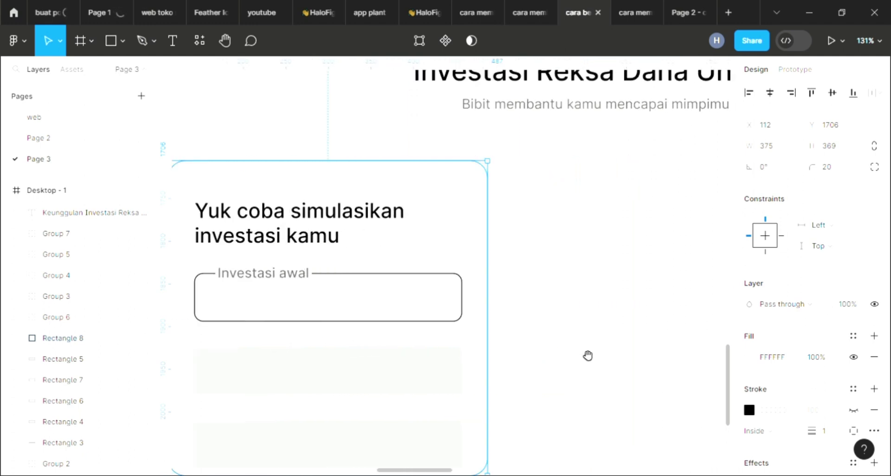
{"action": "scroll", "coordinate": [362, 301], "scroll_direction": "right", "scroll_amount": 10}
{"action": "scroll", "coordinate": [259, 272], "scroll_direction": "right", "scroll_amount": 5}
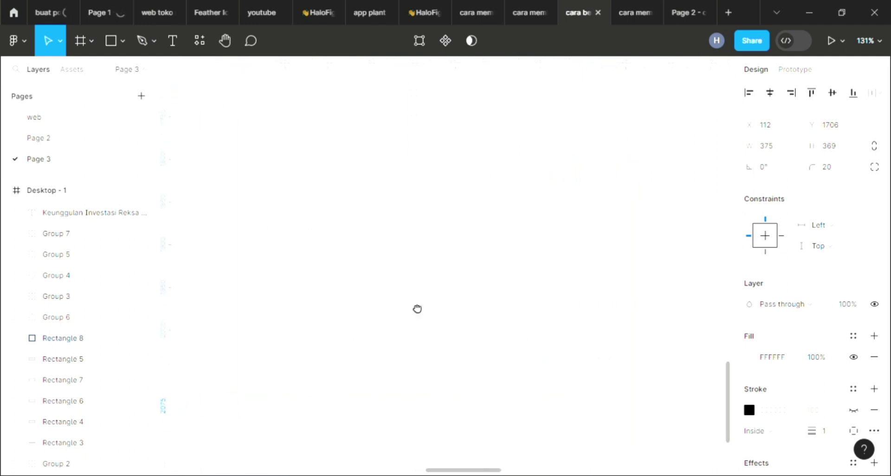
{"action": "scroll", "coordinate": [492, 322], "scroll_direction": "right", "scroll_amount": 5}
{"action": "scroll", "coordinate": [485, 307], "scroll_direction": "right", "scroll_amount": 3}
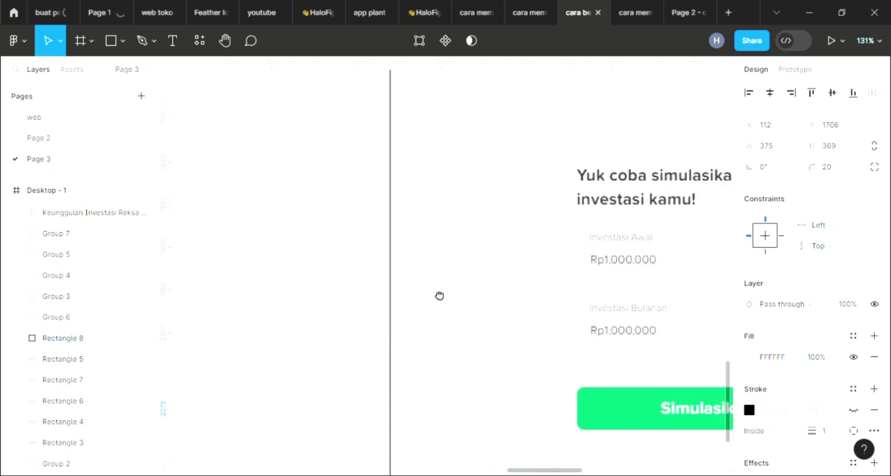
{"action": "scroll", "coordinate": [439, 294], "scroll_direction": "left", "scroll_amount": 2}
{"action": "scroll", "coordinate": [626, 292], "scroll_direction": "left", "scroll_amount": 6}
{"action": "scroll", "coordinate": [434, 258], "scroll_direction": "right", "scroll_amount": 12}
{"action": "scroll", "coordinate": [324, 246], "scroll_direction": "down", "scroll_amount": 3}
{"action": "left_click_drag", "start_coordinate": [324, 246], "coordinate": [654, 259]}
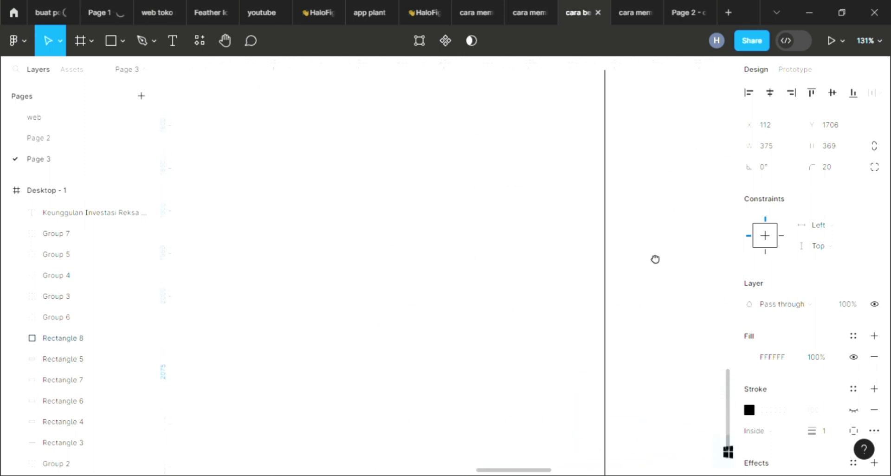
{"action": "left_click_drag", "start_coordinate": [420, 234], "coordinate": [524, 293]}
{"action": "scroll", "coordinate": [350, 242], "scroll_direction": "left", "scroll_amount": 6}
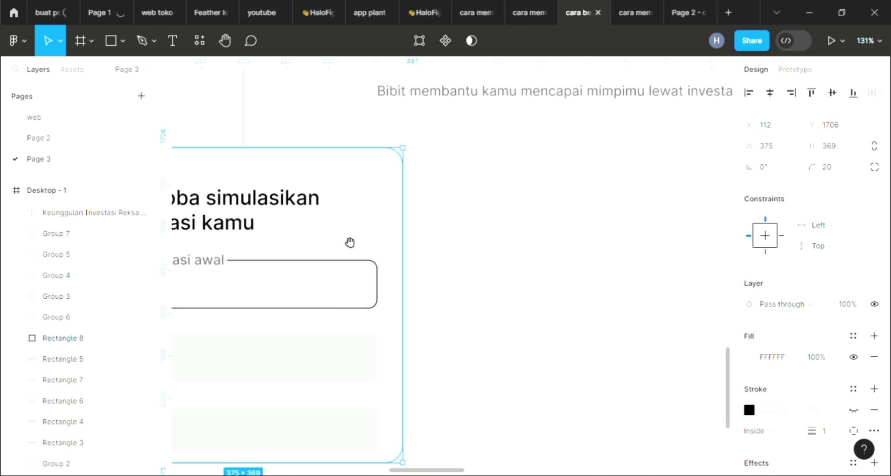
{"action": "scroll", "coordinate": [581, 230], "scroll_direction": "left", "scroll_amount": 5}
{"action": "scroll", "coordinate": [579, 231], "scroll_direction": "left", "scroll_amount": 1}
Duplicate the 'Investasi awal' label into the input box and start retyping it as 'Rp'
{"action": "left_click", "coordinate": [427, 254]}
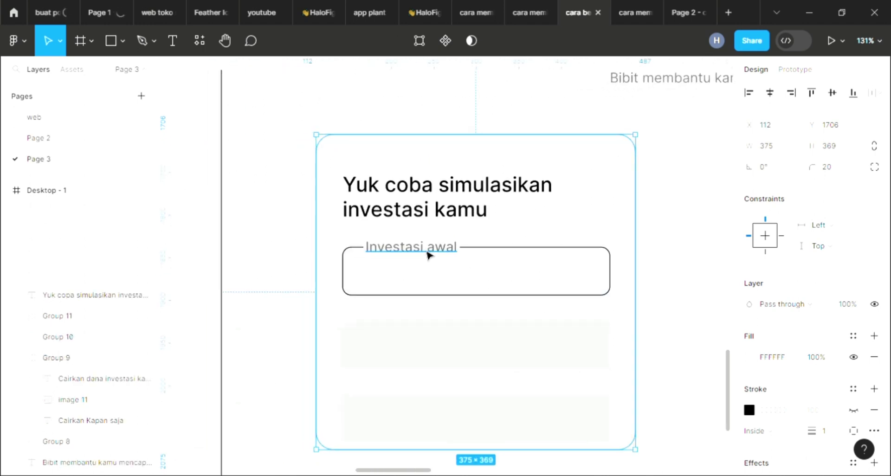
{"action": "key", "text": "ctrl+d"}
{"action": "left_click_drag", "start_coordinate": [427, 254], "coordinate": [430, 278]}
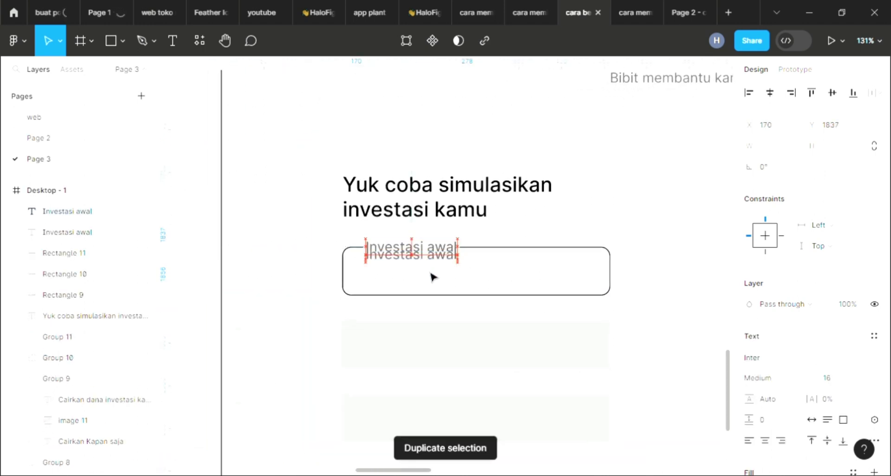
{"action": "double_click", "coordinate": [431, 279]}
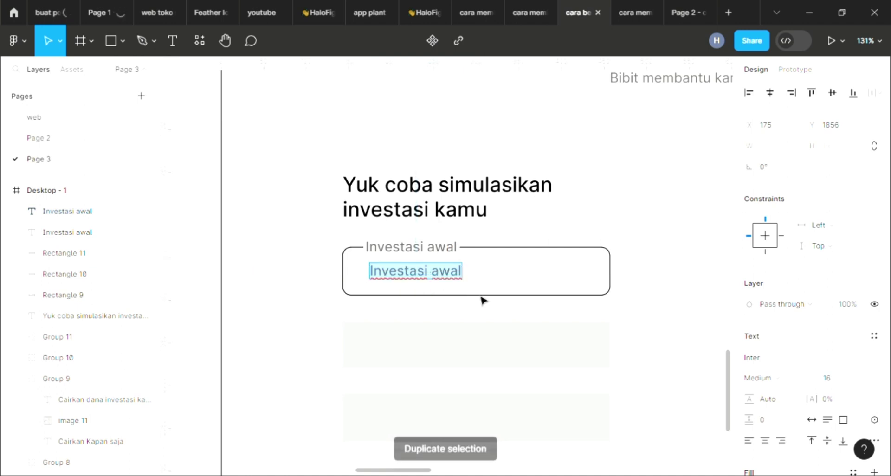
{"action": "type", "text": "Rp 1000.0000"}
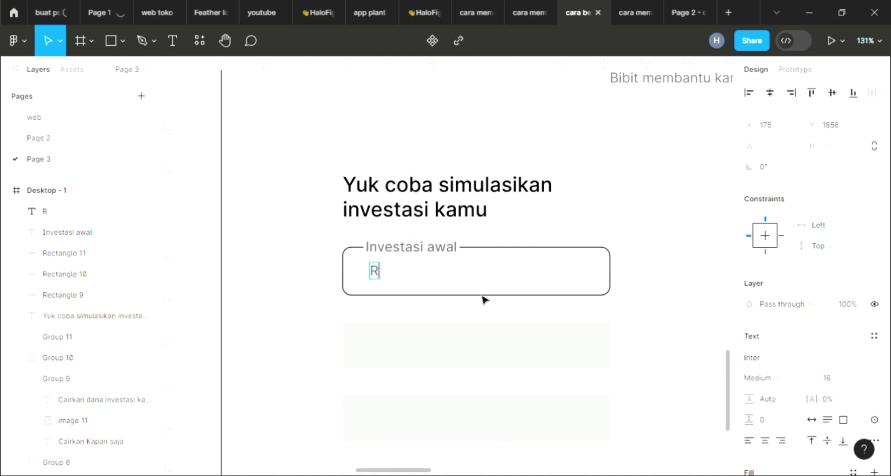
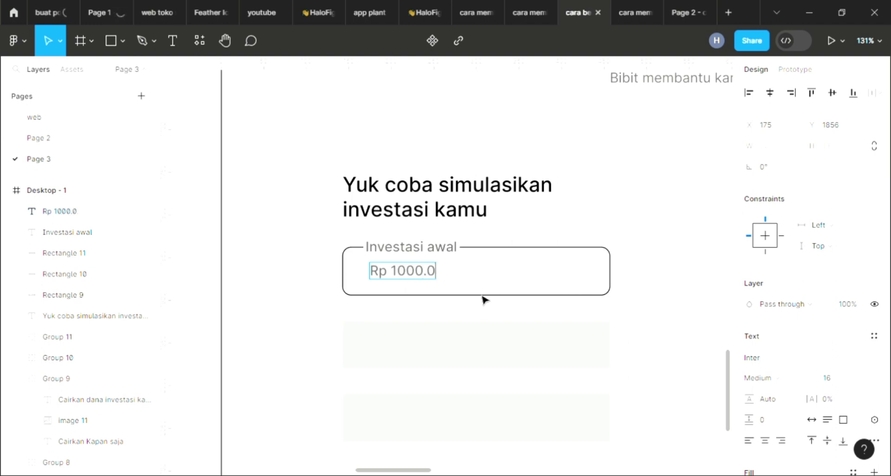
Correct the value to 'Rp 1000.000' and align it left with the Investasi awal label
{"action": "type", "text": "000"}
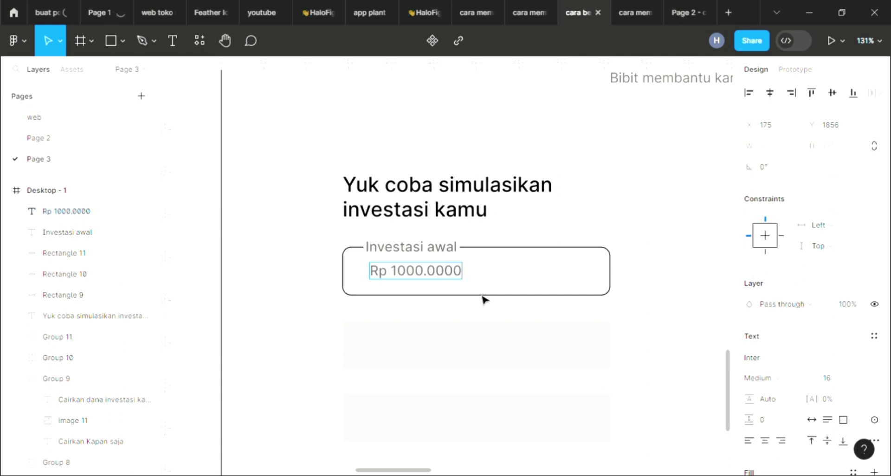
{"action": "key", "text": "BackSpace"}
{"action": "key", "text": "Escape"}
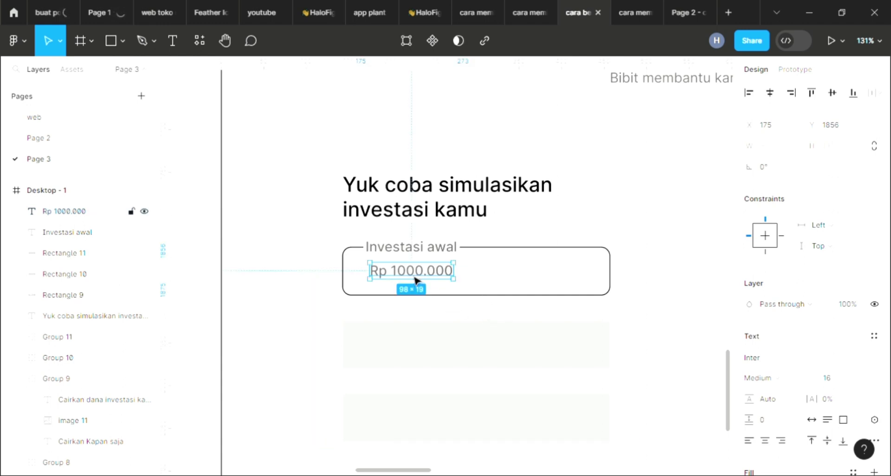
{"action": "left_click_drag", "start_coordinate": [412, 278], "coordinate": [407, 280]}
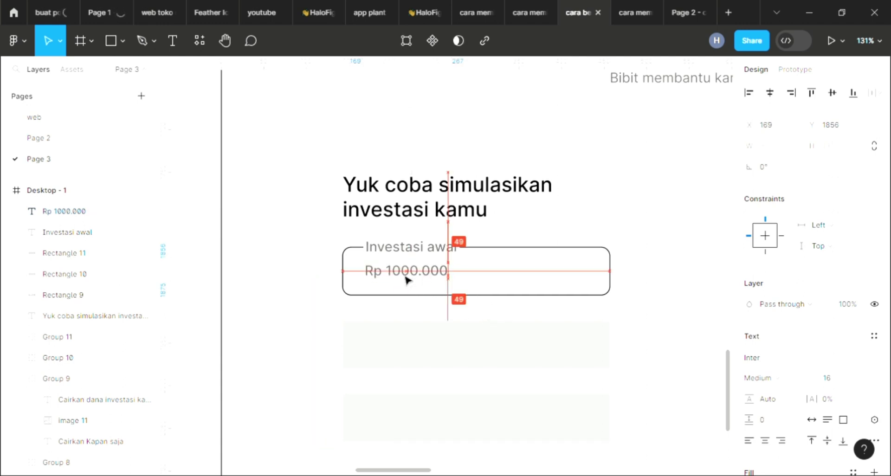
{"action": "left_click", "coordinate": [316, 337]}
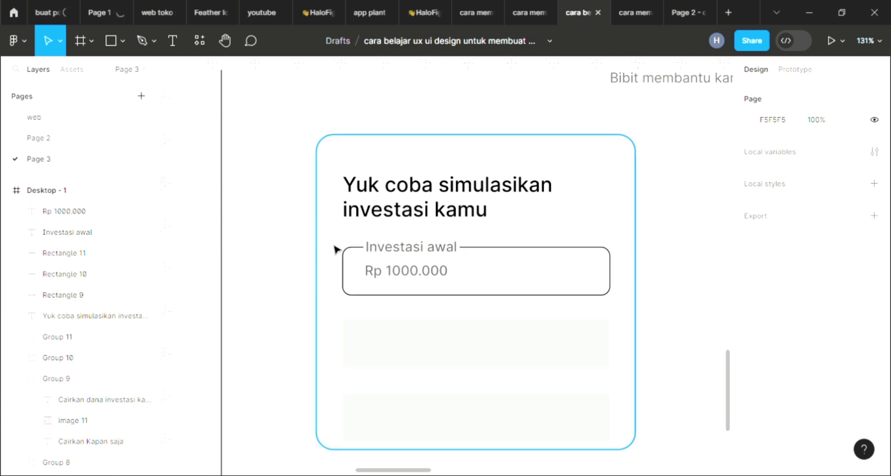
{"action": "left_click", "coordinate": [466, 295]}
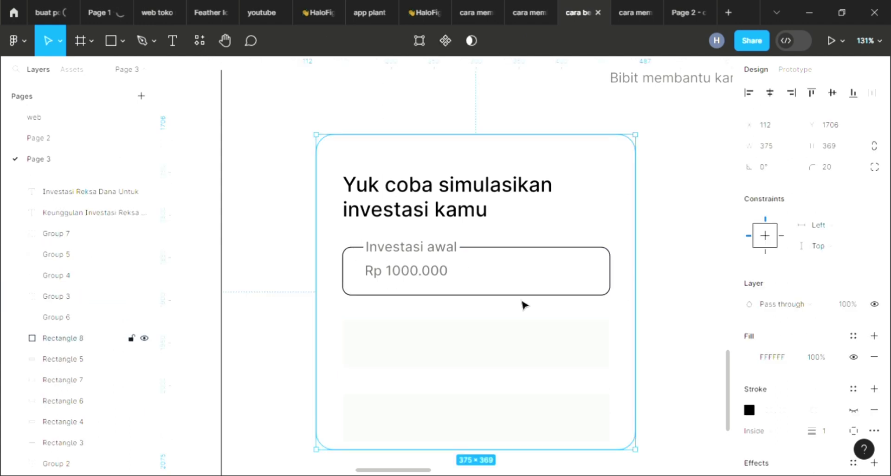
{"action": "left_click_drag", "start_coordinate": [523, 305], "coordinate": [572, 303]}
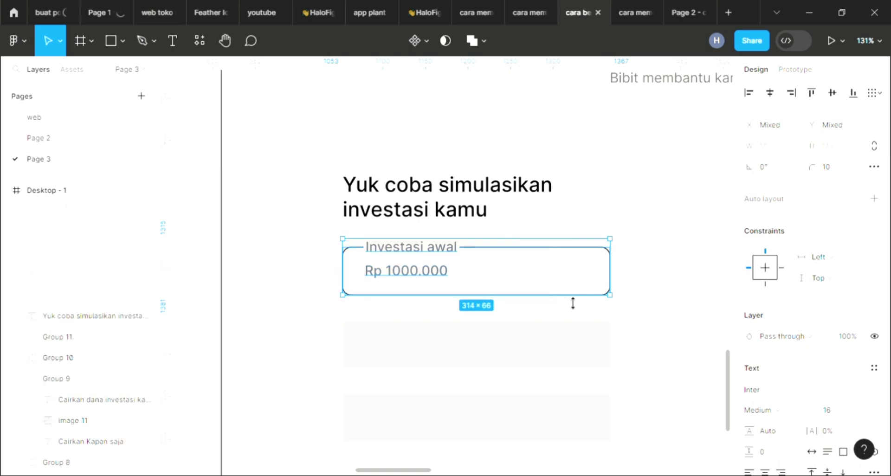
{"action": "key", "text": "ctrl+d"}
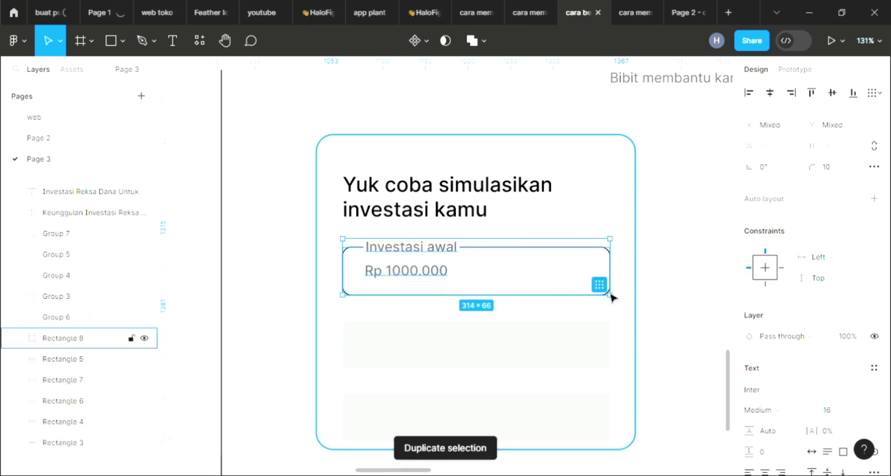
{"action": "mouse_move", "coordinate": [631, 316]}
{"action": "left_mouse_down"}
{"action": "mouse_move", "coordinate": [705, 280]}
{"action": "mouse_move", "coordinate": [674, 333]}
{"action": "left_mouse_up"}
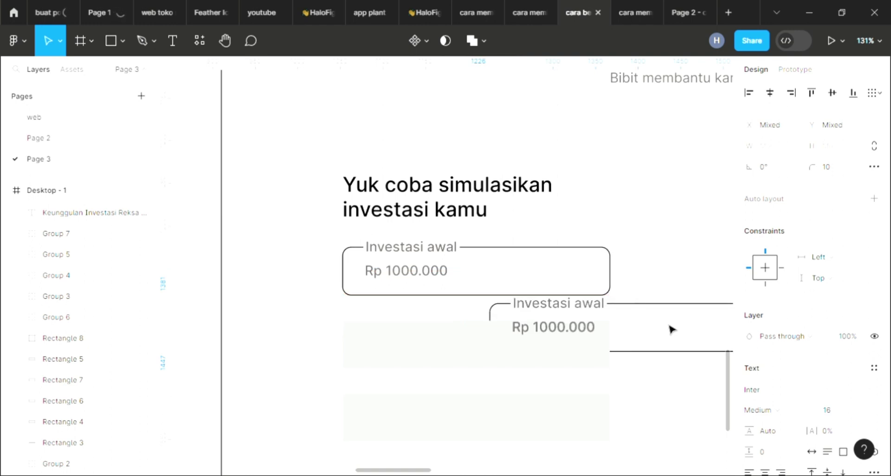
{"action": "key", "text": "Delete"}
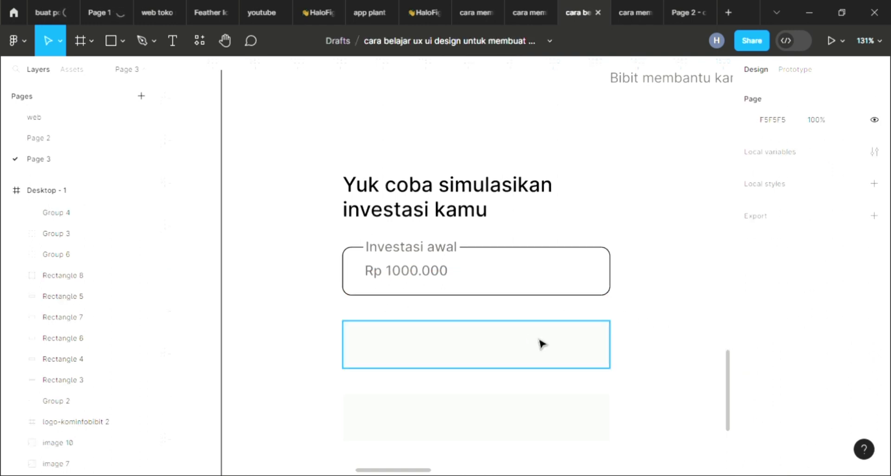
Give the grey bar corner radius 10, no fill and a black stroke; duplicate the Investasi awal label
{"action": "scroll", "coordinate": [535, 332], "scroll_direction": "up", "scroll_amount": 2}
{"action": "scroll", "coordinate": [534, 342], "scroll_direction": "up", "scroll_amount": 3}
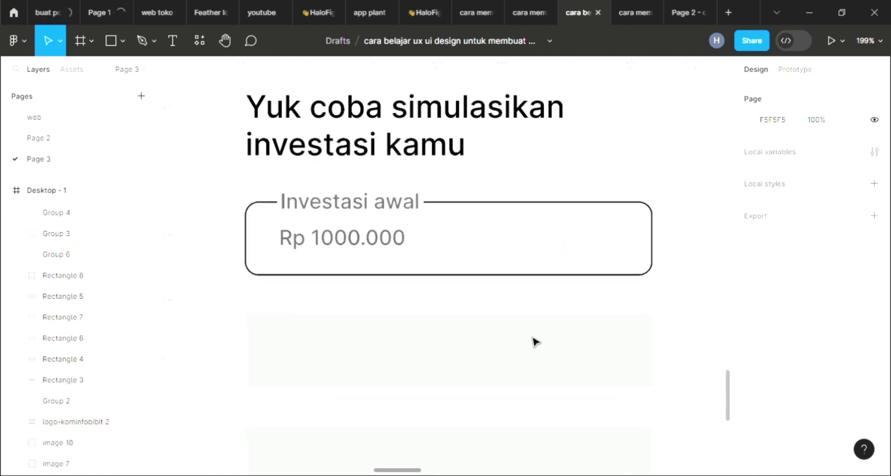
{"action": "left_click", "coordinate": [549, 369]}
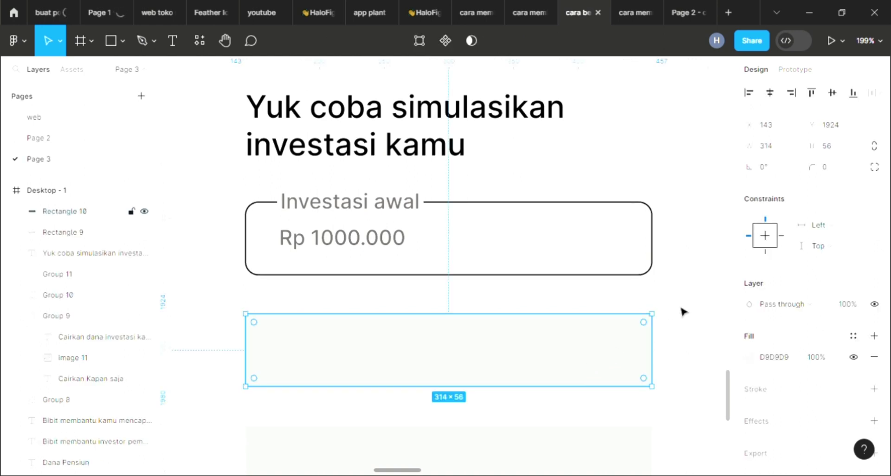
{"action": "left_click", "coordinate": [828, 168]}
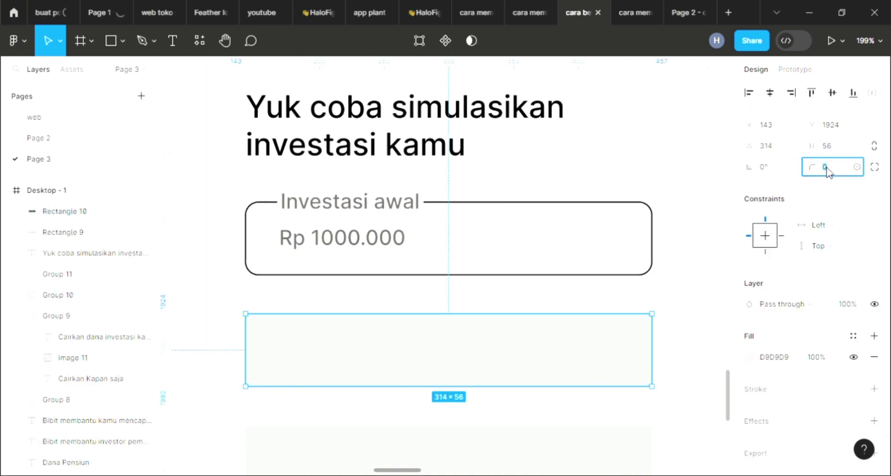
{"action": "type", "text": "10"}
{"action": "key", "text": "Return"}
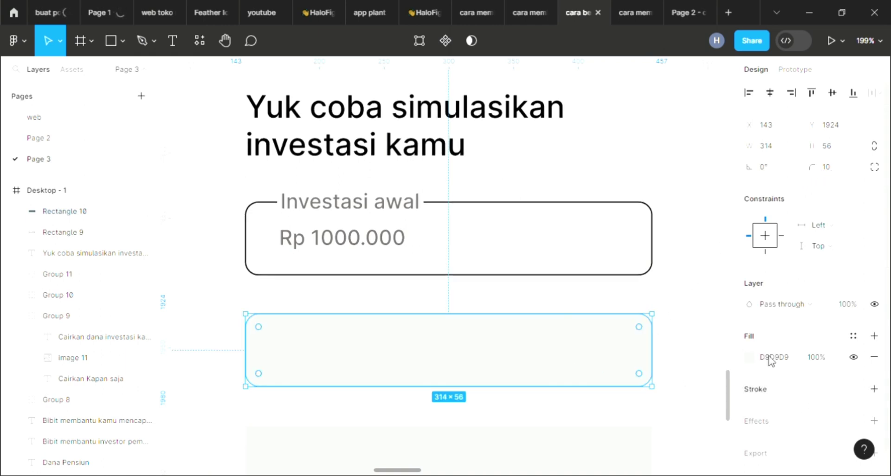
{"action": "left_click", "coordinate": [854, 357]}
{"action": "left_click", "coordinate": [874, 389]}
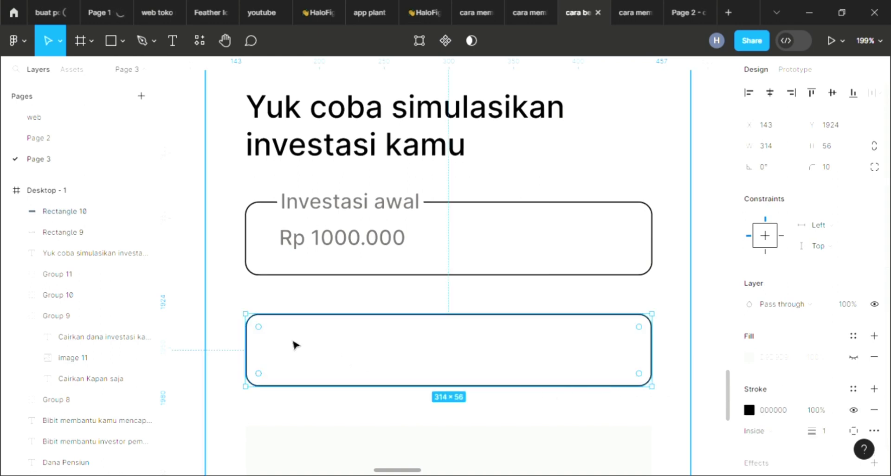
{"action": "left_click", "coordinate": [327, 214]}
{"action": "key", "text": "ctrl+d"}
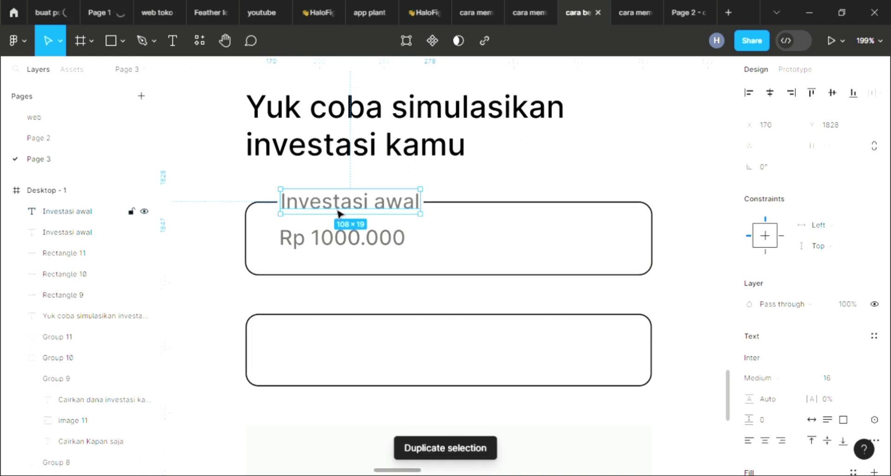
Move the duplicated Investasi awal label onto the lower box's top border and select that box
{"action": "left_click_drag", "start_coordinate": [338, 213], "coordinate": [336, 320]}
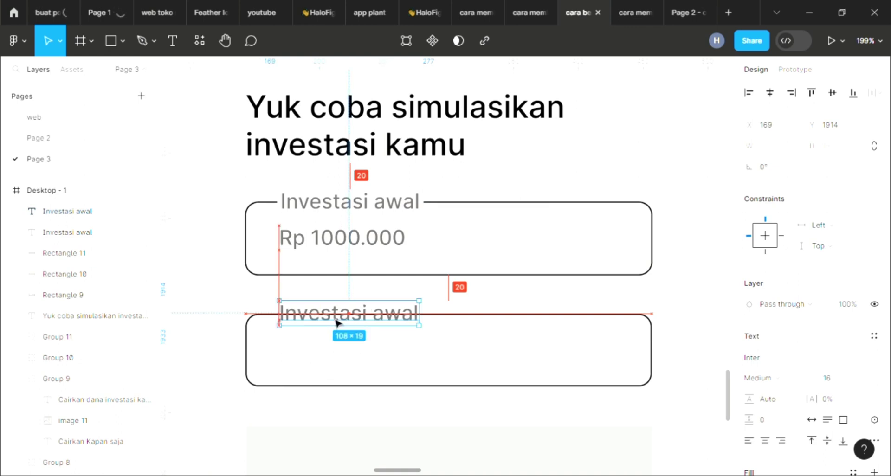
{"action": "left_click", "coordinate": [471, 361]}
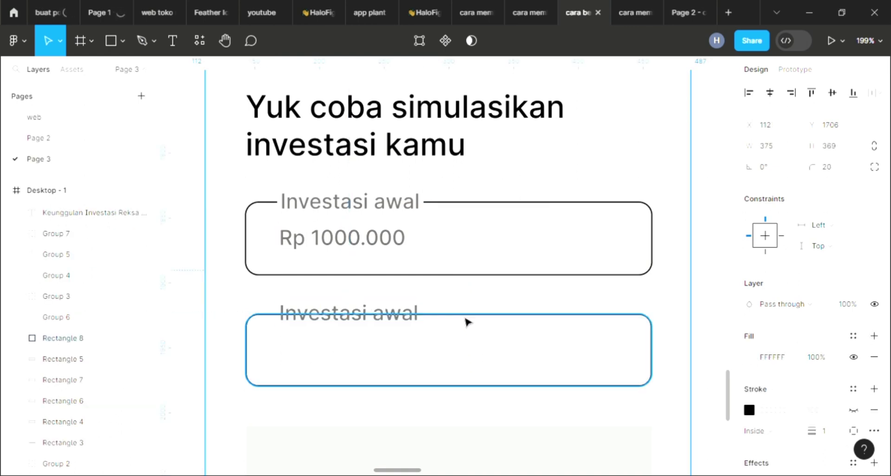
Delete the lower box's top edge segment behind the copied label
{"action": "double_click", "coordinate": [467, 321]}
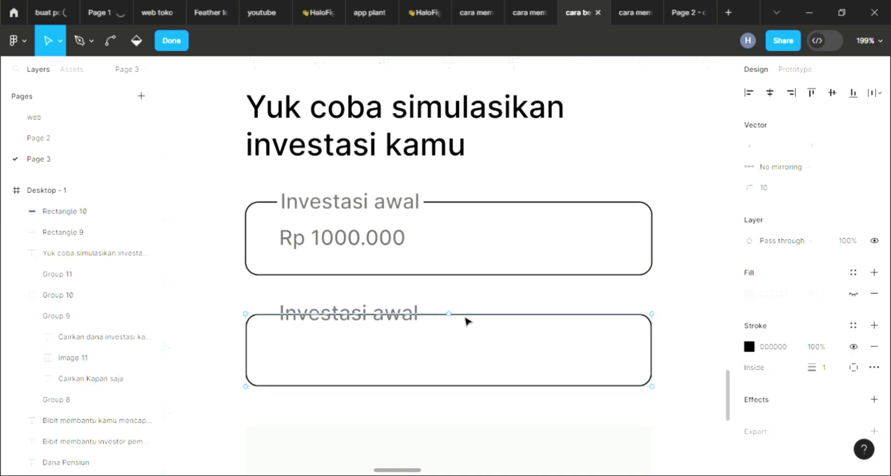
{"action": "scroll", "coordinate": [454, 320], "scroll_direction": "up", "scroll_amount": 3}
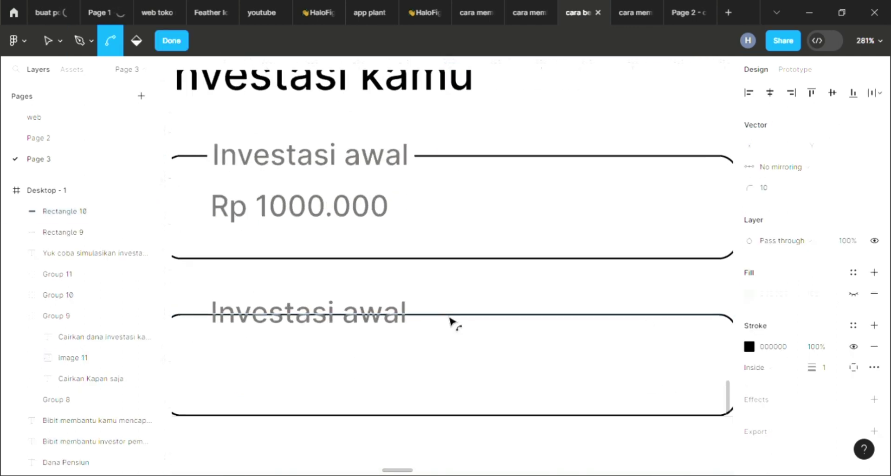
{"action": "left_click", "coordinate": [455, 320]}
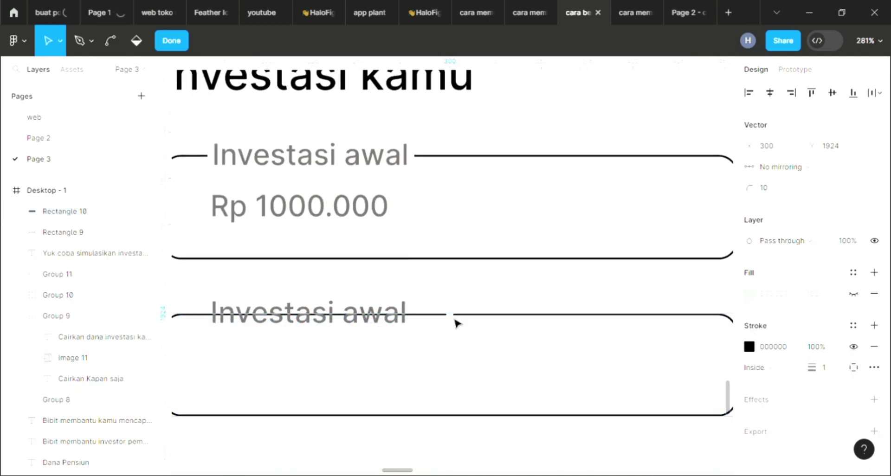
{"action": "key", "text": "Delete"}
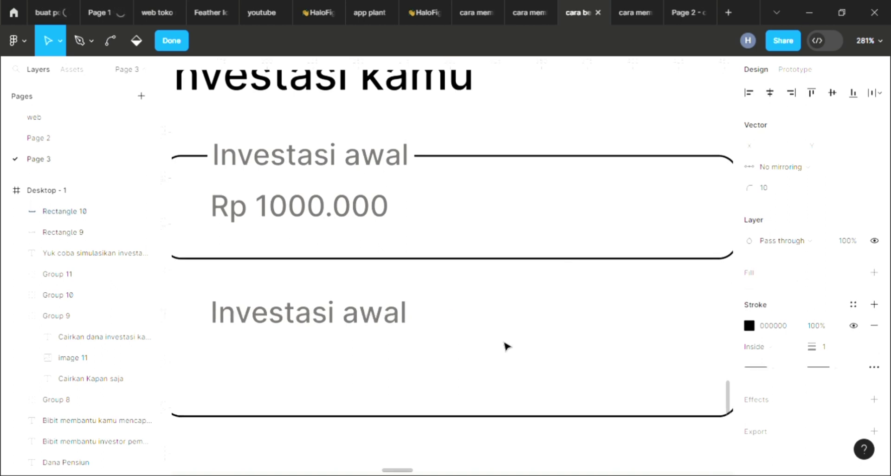
{"action": "scroll", "coordinate": [506, 345], "scroll_direction": "up", "scroll_amount": 2}
{"action": "scroll", "coordinate": [604, 354], "scroll_direction": "down", "scroll_amount": 2}
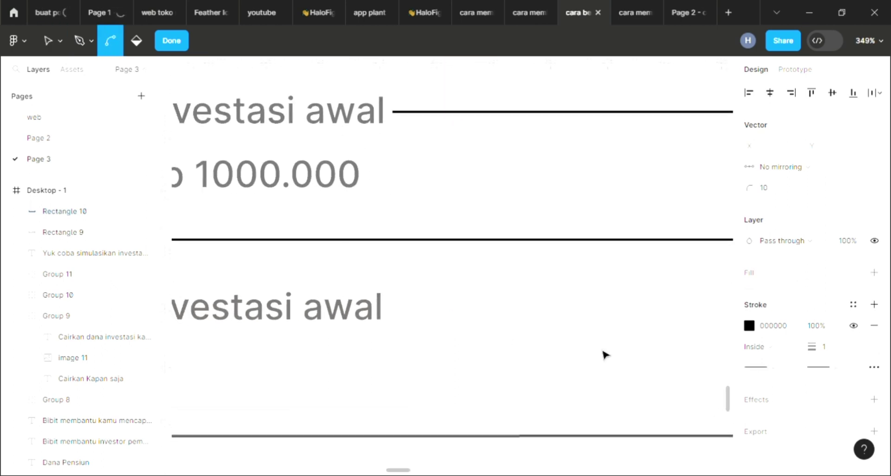
{"action": "scroll", "coordinate": [603, 356], "scroll_direction": "left", "scroll_amount": 3}
{"action": "scroll", "coordinate": [602, 355], "scroll_direction": "right", "scroll_amount": 1}
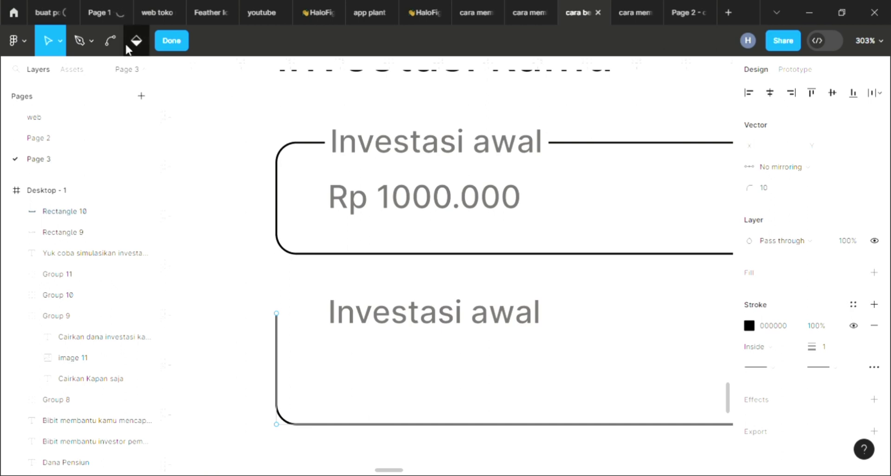
Redraw a short top edge from the top-left corner ending before the label
{"action": "left_click", "coordinate": [80, 44]}
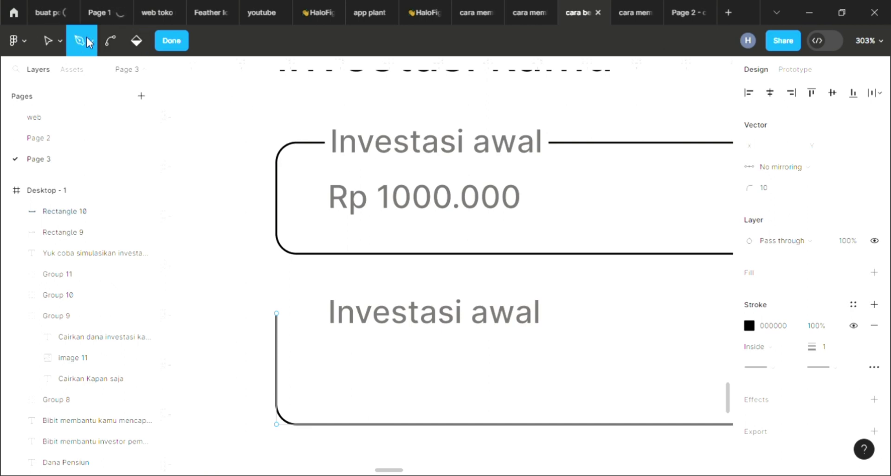
{"action": "left_click", "coordinate": [110, 41]}
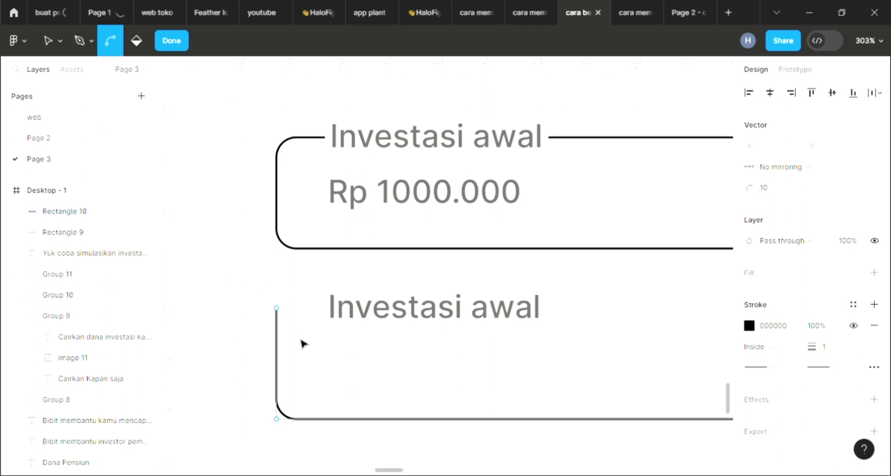
{"action": "scroll", "coordinate": [294, 306], "scroll_direction": "down", "scroll_amount": 1}
{"action": "scroll", "coordinate": [282, 321], "scroll_direction": "up", "scroll_amount": 5}
{"action": "key", "text": "p"}
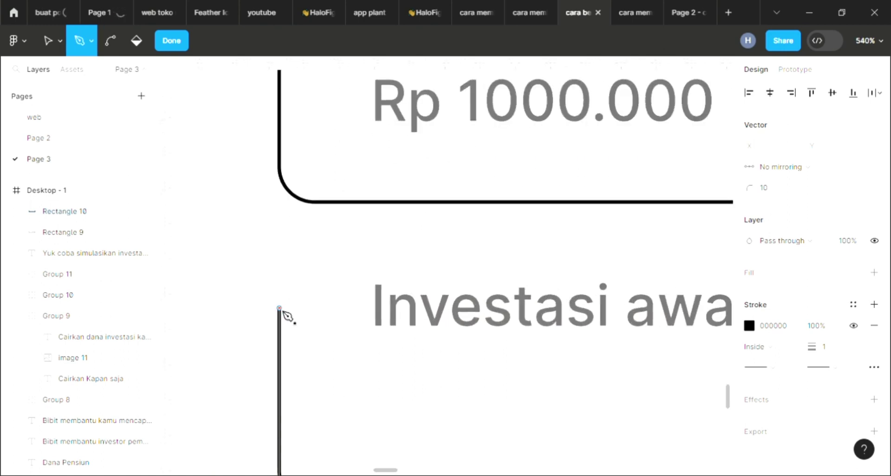
{"action": "left_click", "coordinate": [279, 308]}
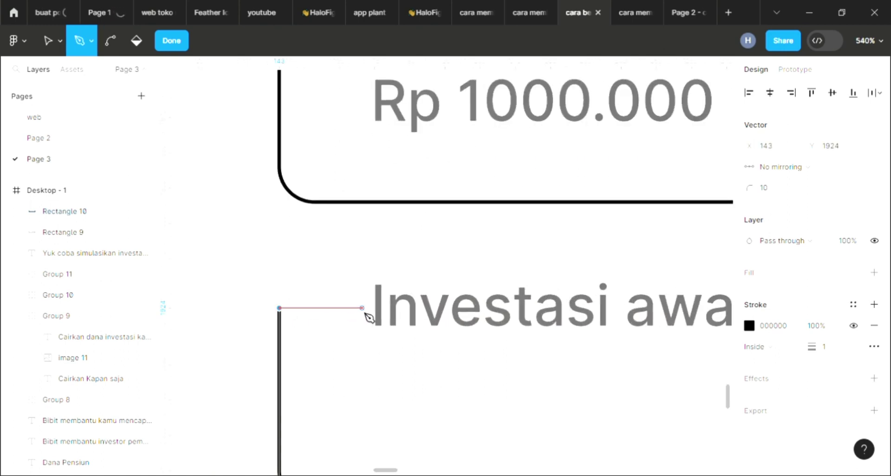
{"action": "left_click", "coordinate": [362, 307]}
Draw a separate top line from the right corner to the label, then delete it
{"action": "key", "text": "Escape"}
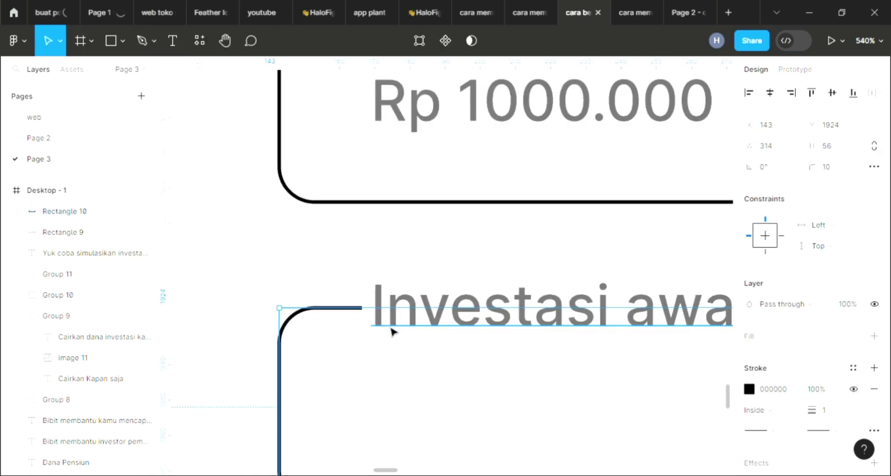
{"action": "scroll", "coordinate": [436, 349], "scroll_direction": "right", "scroll_amount": 3}
{"action": "scroll", "coordinate": [436, 349], "scroll_direction": "right", "scroll_amount": 4}
{"action": "scroll", "coordinate": [436, 349], "scroll_direction": "left", "scroll_amount": 3}
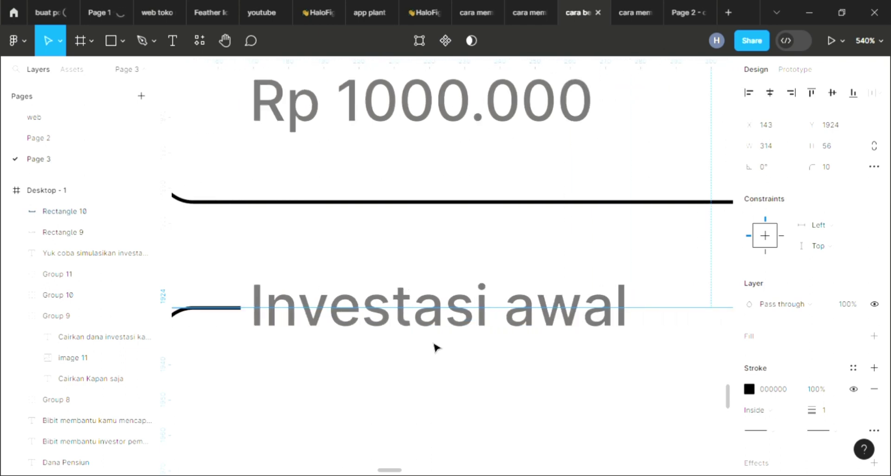
{"action": "scroll", "coordinate": [436, 349], "scroll_direction": "right", "scroll_amount": 6}
{"action": "scroll", "coordinate": [436, 348], "scroll_direction": "right", "scroll_amount": 2}
{"action": "scroll", "coordinate": [436, 349], "scroll_direction": "right", "scroll_amount": 5}
{"action": "scroll", "coordinate": [437, 349], "scroll_direction": "right", "scroll_amount": 5}
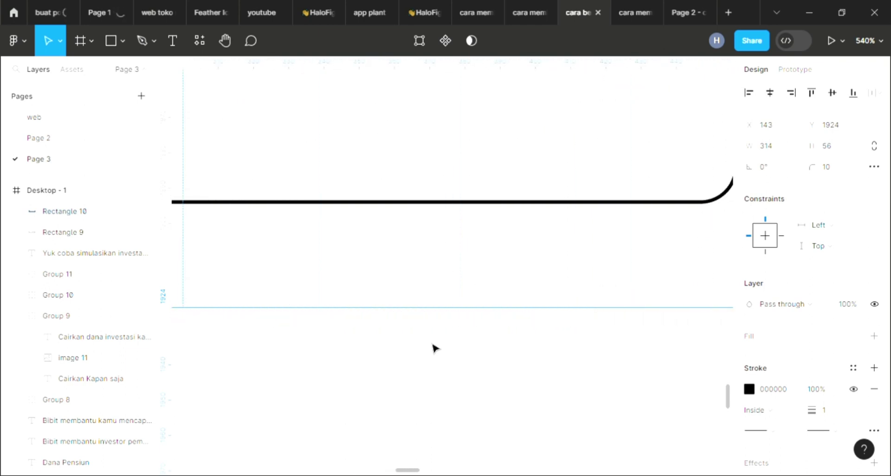
{"action": "scroll", "coordinate": [450, 343], "scroll_direction": "down", "scroll_amount": 3}
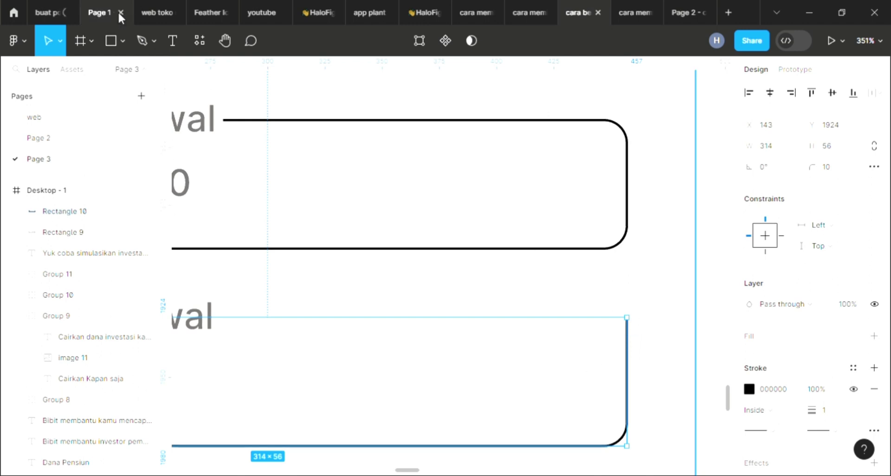
{"action": "left_click", "coordinate": [144, 42]}
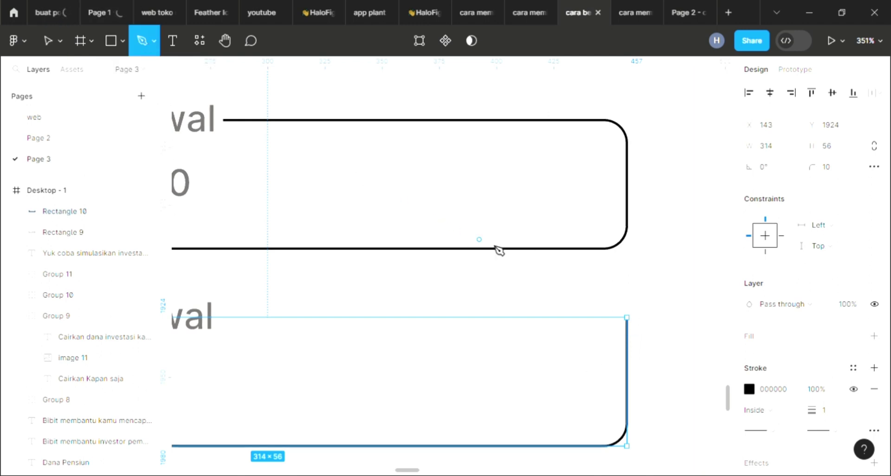
{"action": "left_click", "coordinate": [626, 317]}
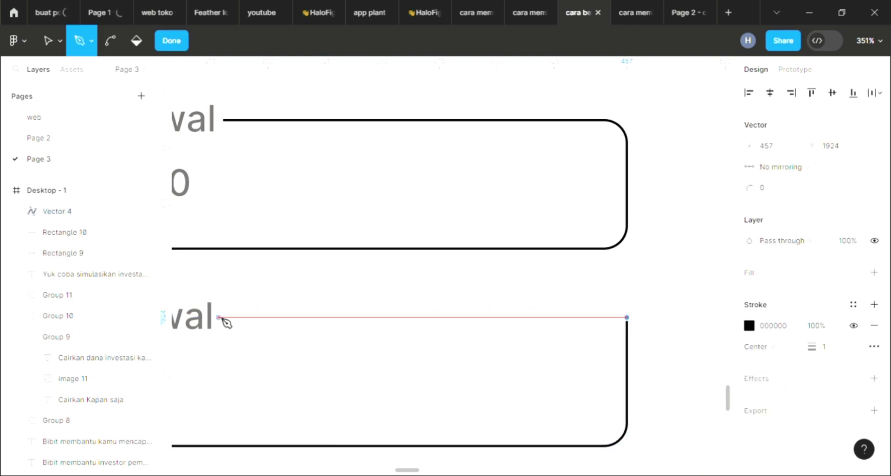
{"action": "left_click", "coordinate": [221, 317]}
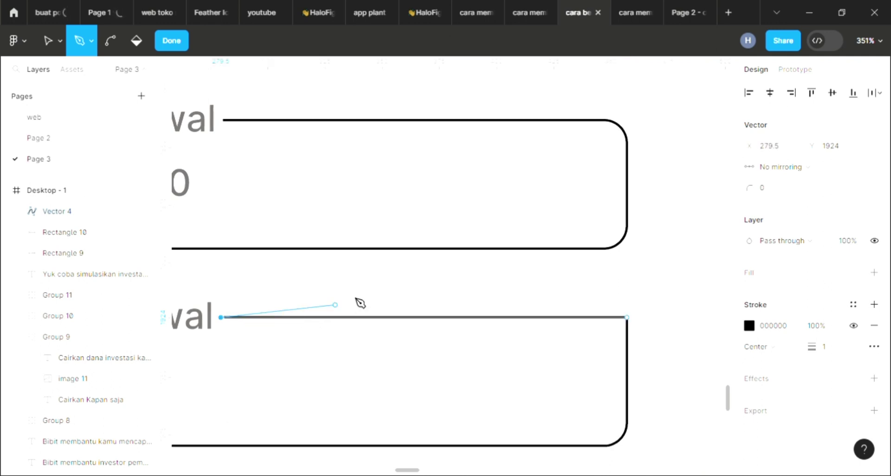
{"action": "key", "text": "Escape"}
{"action": "key", "text": "Return"}
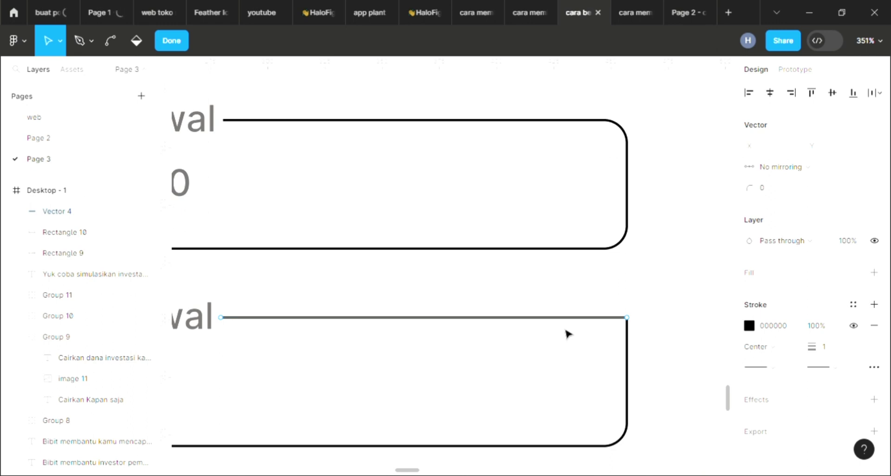
{"action": "key", "text": "Escape"}
{"action": "key", "text": "Return"}
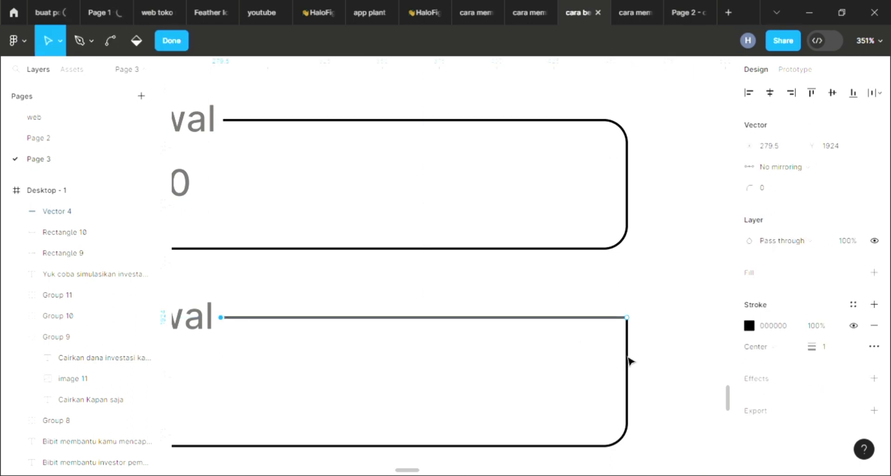
{"action": "key", "text": "Delete"}
{"action": "key", "text": "Escape"}
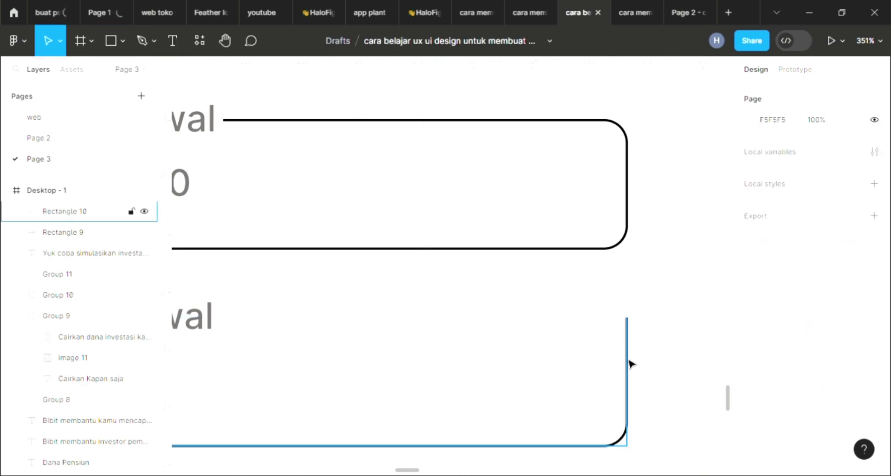
Extend the lower outline from its top-right endpoint to just after the label
{"action": "left_click", "coordinate": [627, 361]}
{"action": "key", "text": "Return"}
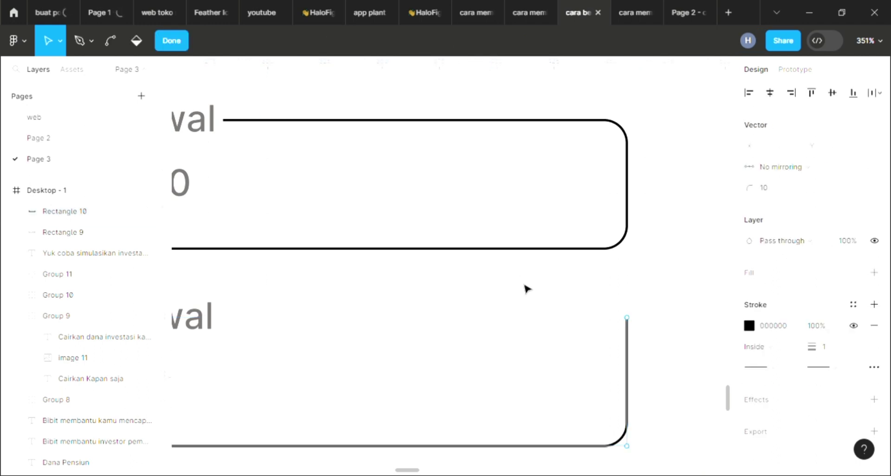
{"action": "left_click", "coordinate": [79, 41]}
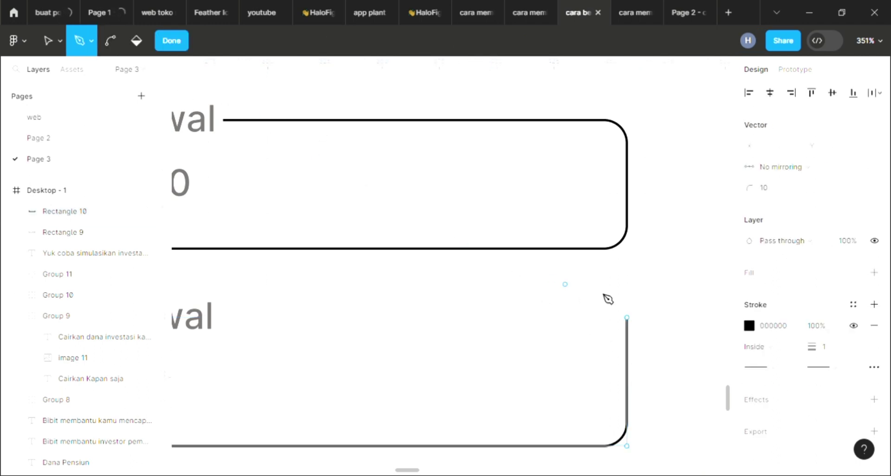
{"action": "left_click", "coordinate": [626, 318]}
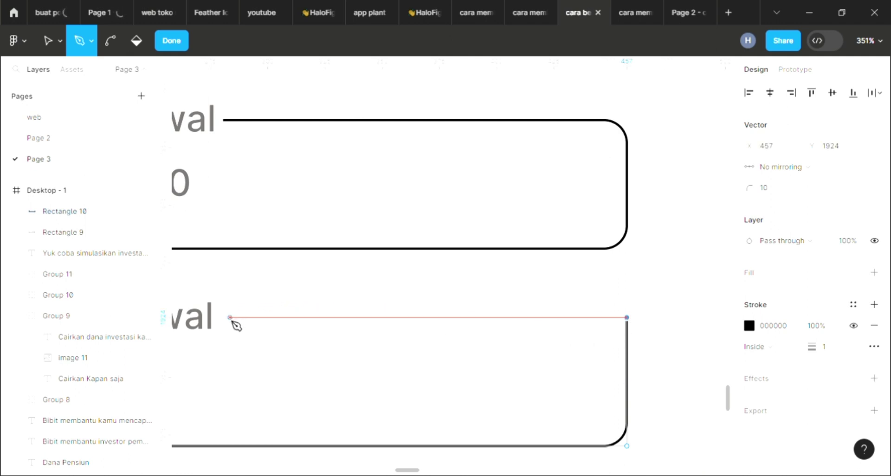
{"action": "left_click", "coordinate": [225, 318]}
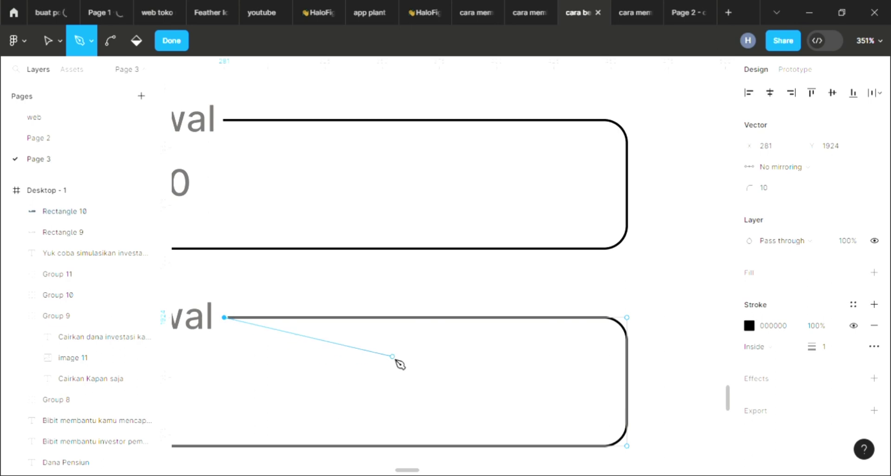
{"action": "key", "text": "Escape"}
{"action": "scroll", "coordinate": [468, 392], "scroll_direction": "down", "scroll_amount": 1}
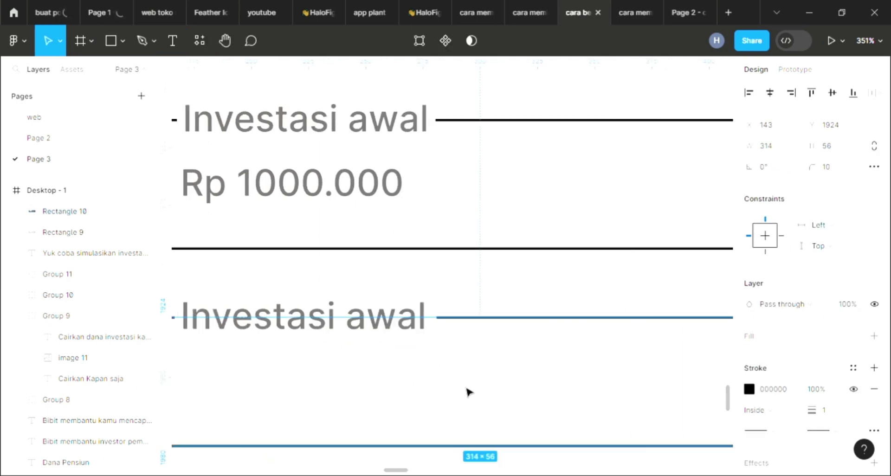
{"action": "scroll", "coordinate": [469, 392], "scroll_direction": "down", "scroll_amount": 1}
{"action": "scroll", "coordinate": [468, 392], "scroll_direction": "down", "scroll_amount": 2}
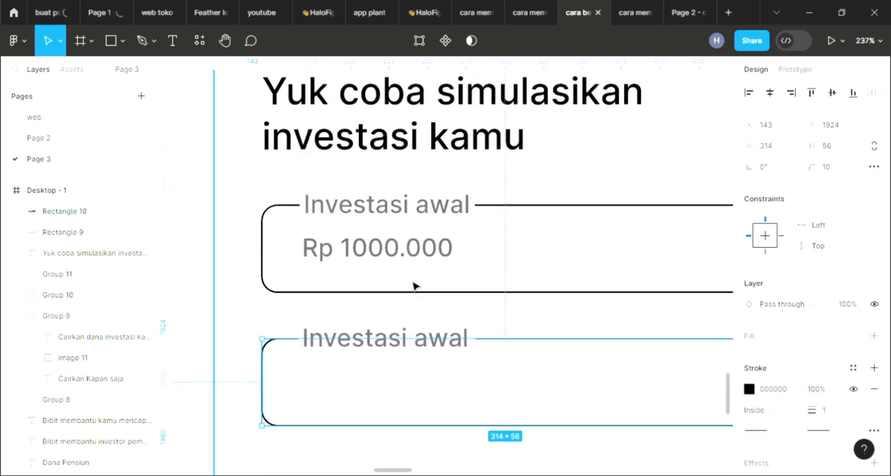
{"action": "double_click", "coordinate": [289, 315]}
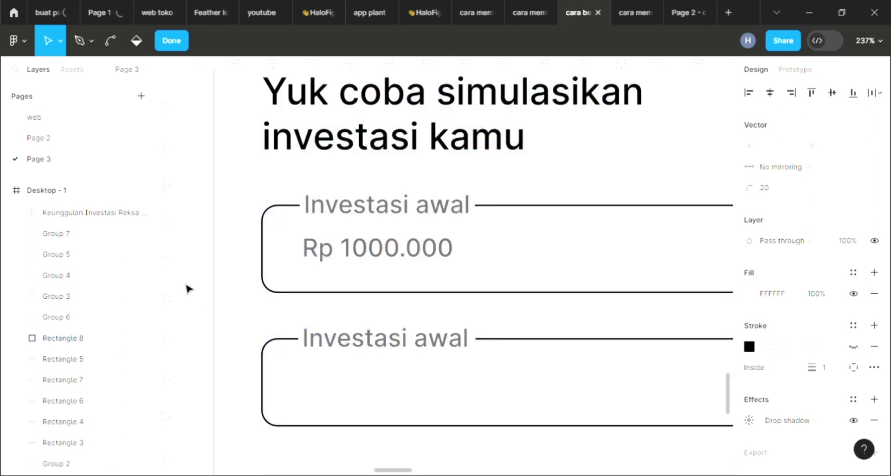
{"action": "key", "text": "Escape"}
Duplicate the 'Rp 1000.000' value and drop the copy inside the lower outlined field
{"action": "left_click", "coordinate": [364, 258]}
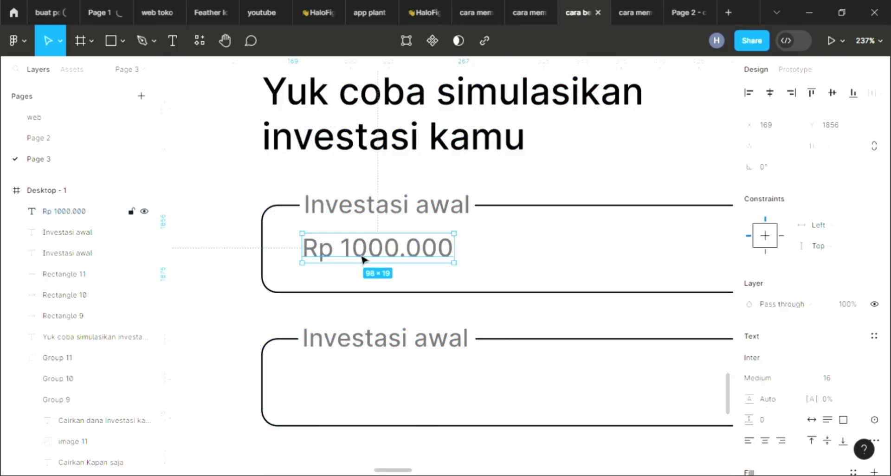
{"action": "key", "text": "ctrl+d"}
{"action": "left_click_drag", "start_coordinate": [364, 258], "coordinate": [364, 396]}
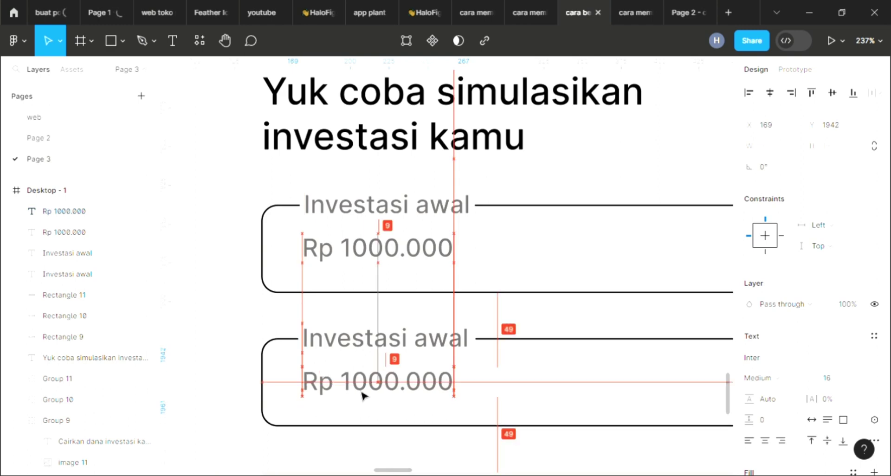
{"action": "double_click", "coordinate": [253, 332]}
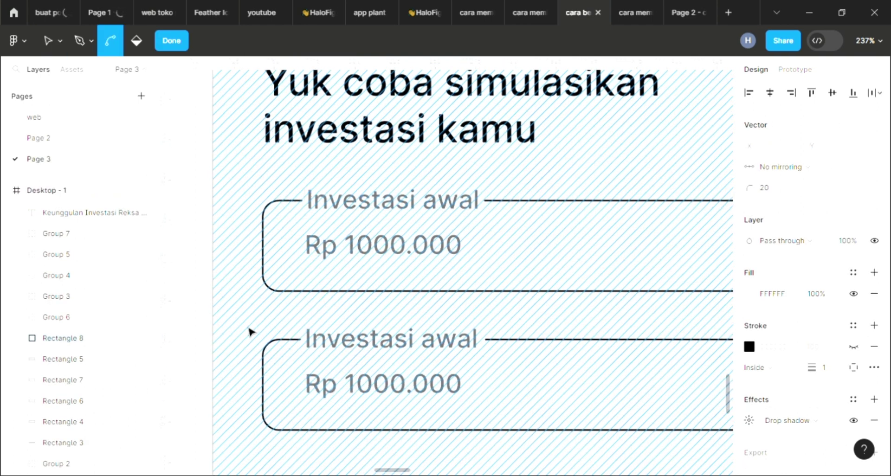
{"action": "scroll", "coordinate": [248, 332], "scroll_direction": "down", "scroll_amount": 3}
{"action": "key", "text": "Escape"}
{"action": "key", "text": "Escape"}
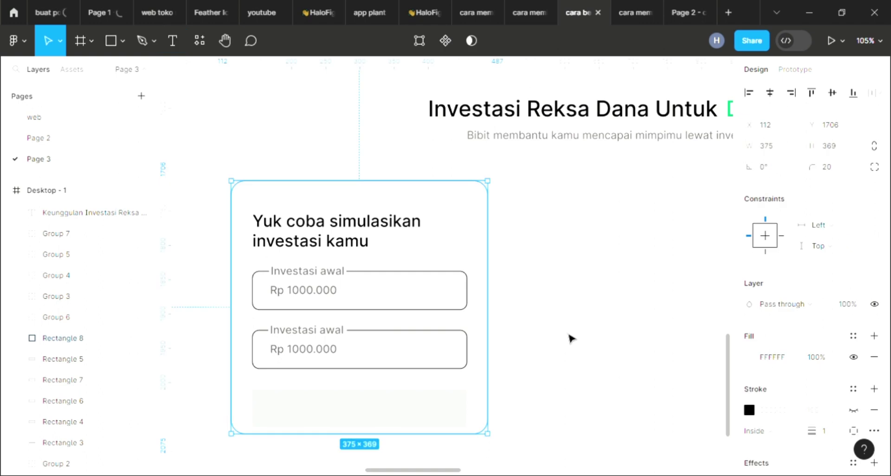
Round the empty button rectangle below the fields to a corner radius of 10
{"action": "left_click", "coordinate": [488, 352]}
{"action": "scroll", "coordinate": [488, 352], "scroll_direction": "down", "scroll_amount": 1}
{"action": "left_click", "coordinate": [395, 384]}
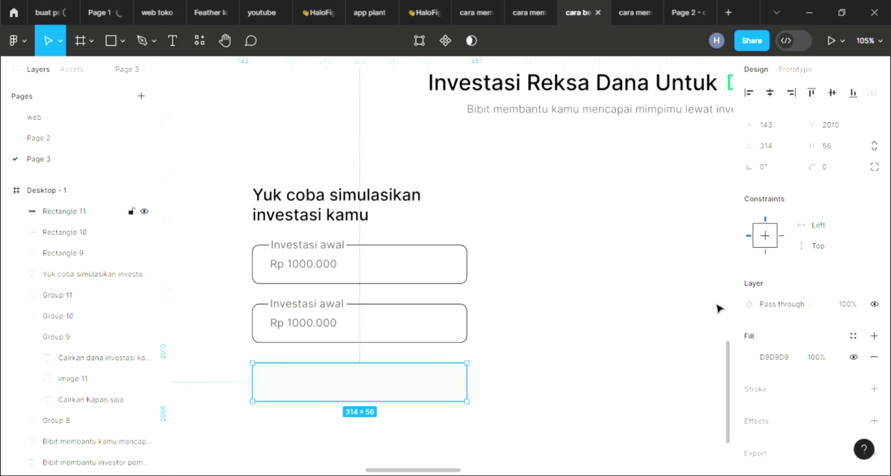
{"action": "left_click", "coordinate": [838, 164]}
{"action": "scroll", "coordinate": [841, 170], "scroll_direction": "down", "scroll_amount": 1}
{"action": "type", "text": "10"}
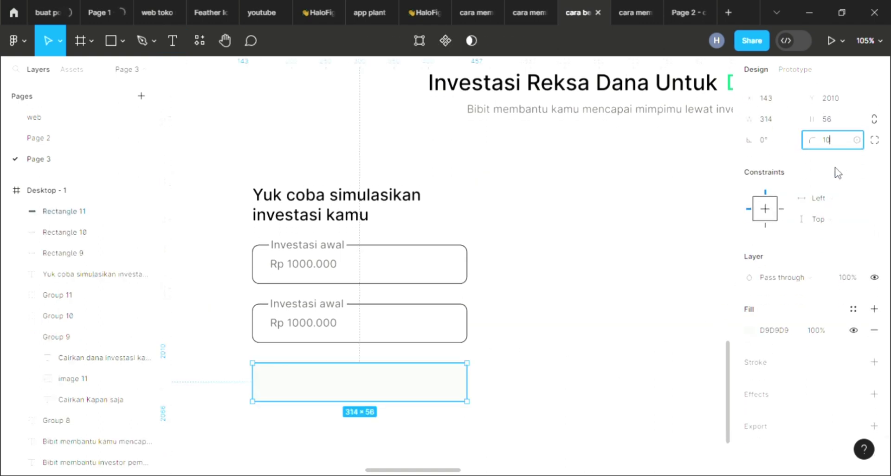
{"action": "key", "text": "Return"}
{"action": "scroll", "coordinate": [597, 372], "scroll_direction": "down", "scroll_amount": 1}
Fill the rectangle with the reference button's green, 00BF71, sampled by eyedropper
{"action": "scroll", "coordinate": [597, 372], "scroll_direction": "right", "scroll_amount": 2}
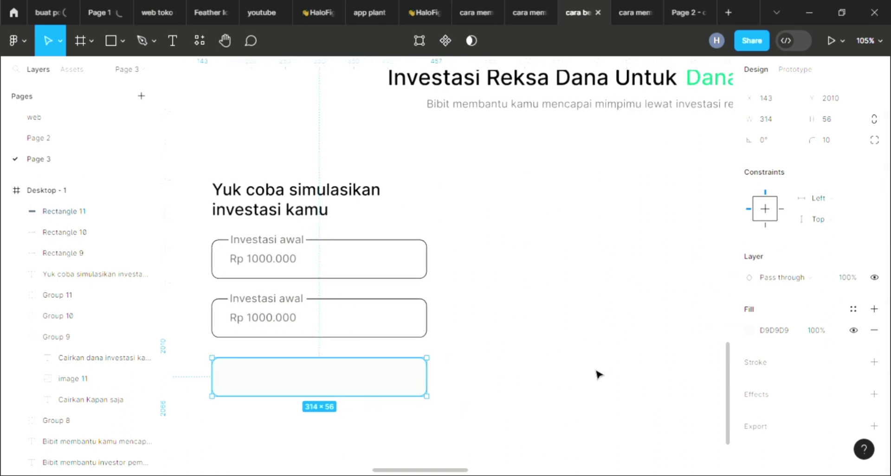
{"action": "scroll", "coordinate": [599, 374], "scroll_direction": "right", "scroll_amount": 2}
{"action": "scroll", "coordinate": [599, 374], "scroll_direction": "down", "scroll_amount": 3}
{"action": "left_click_drag", "start_coordinate": [624, 382], "coordinate": [399, 334]}
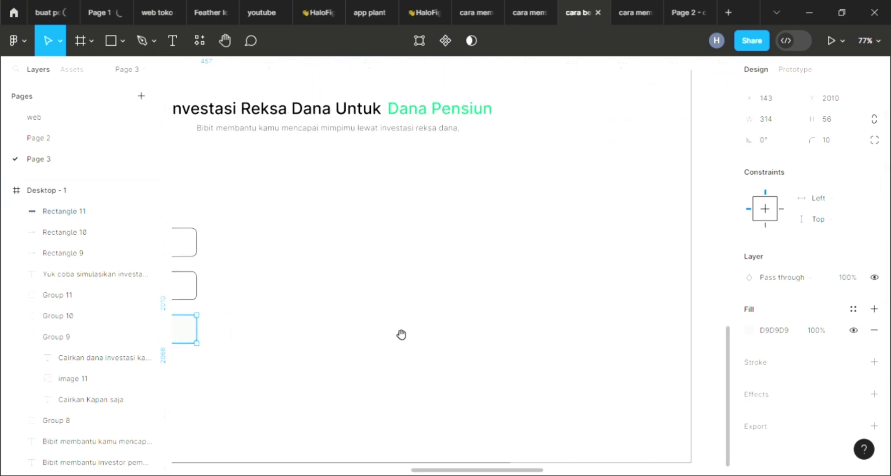
{"action": "scroll", "coordinate": [521, 331], "scroll_direction": "down", "scroll_amount": 1}
{"action": "scroll", "coordinate": [521, 332], "scroll_direction": "right", "scroll_amount": 4}
{"action": "scroll", "coordinate": [641, 346], "scroll_direction": "right", "scroll_amount": 2}
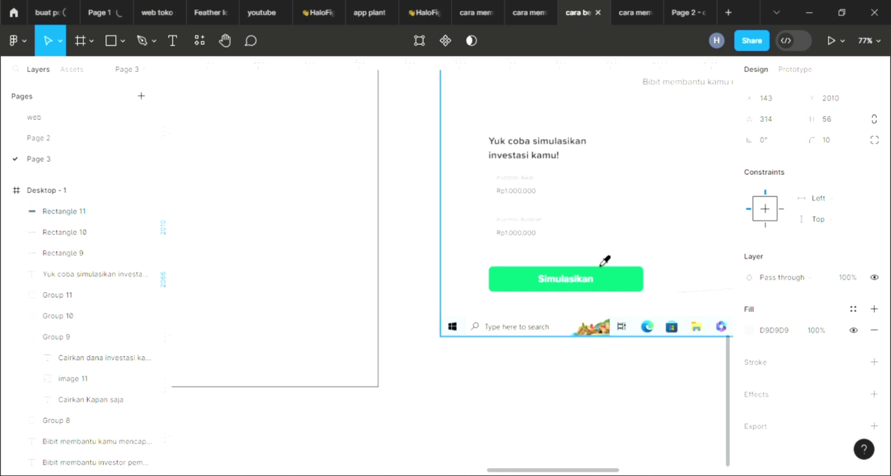
{"action": "left_click", "coordinate": [525, 289]}
{"action": "left_click_drag", "start_coordinate": [308, 274], "coordinate": [605, 279]}
{"action": "left_click_drag", "start_coordinate": [406, 266], "coordinate": [560, 276]}
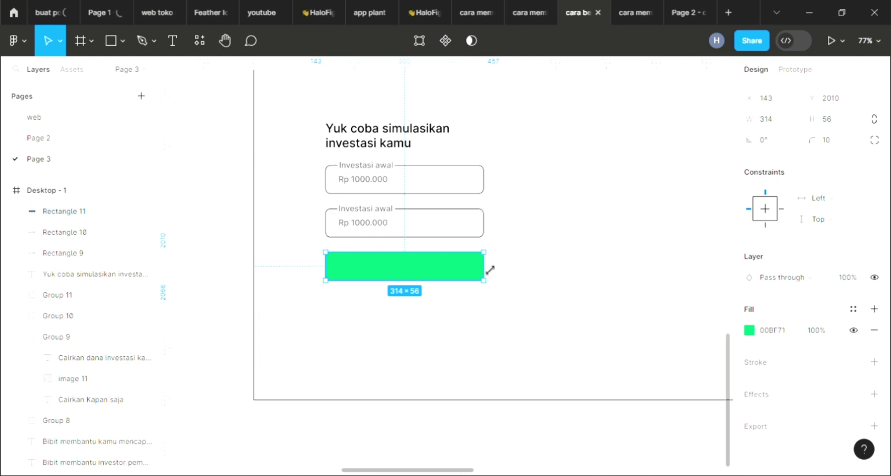
Duplicate the 'Yuk coba simulasikan' heading and place the copy on the green button
{"action": "left_click", "coordinate": [412, 141]}
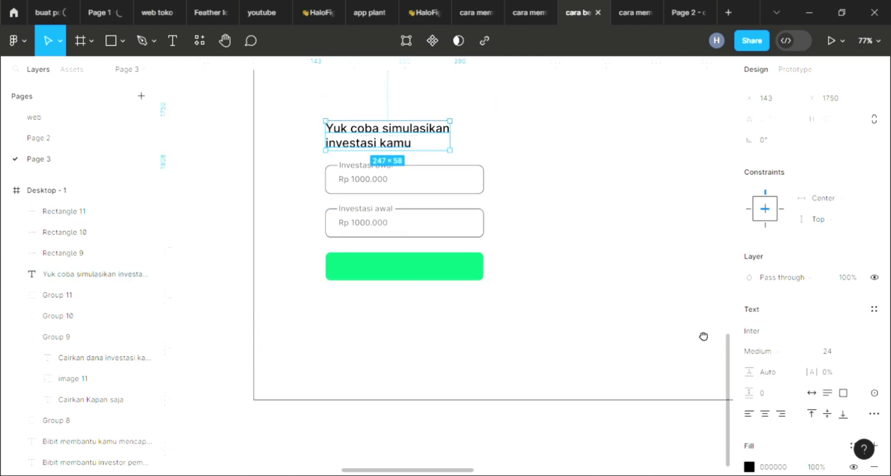
{"action": "mouse_move", "coordinate": [703, 336]}
{"action": "left_mouse_down"}
{"action": "mouse_move", "coordinate": [530, 276]}
{"action": "mouse_move", "coordinate": [381, 317]}
{"action": "mouse_move", "coordinate": [795, 369]}
{"action": "left_mouse_up"}
{"action": "left_click_drag", "start_coordinate": [371, 255], "coordinate": [712, 312]}
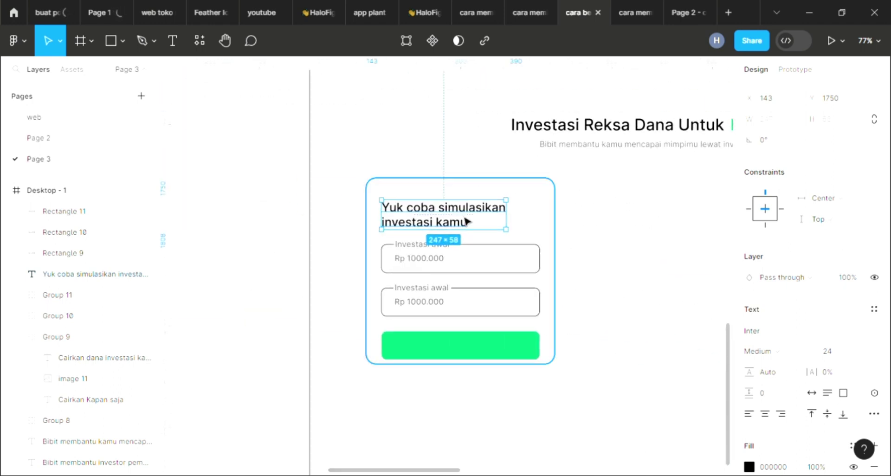
{"action": "key", "text": "ctrl+d"}
{"action": "left_click_drag", "start_coordinate": [467, 222], "coordinate": [454, 349]}
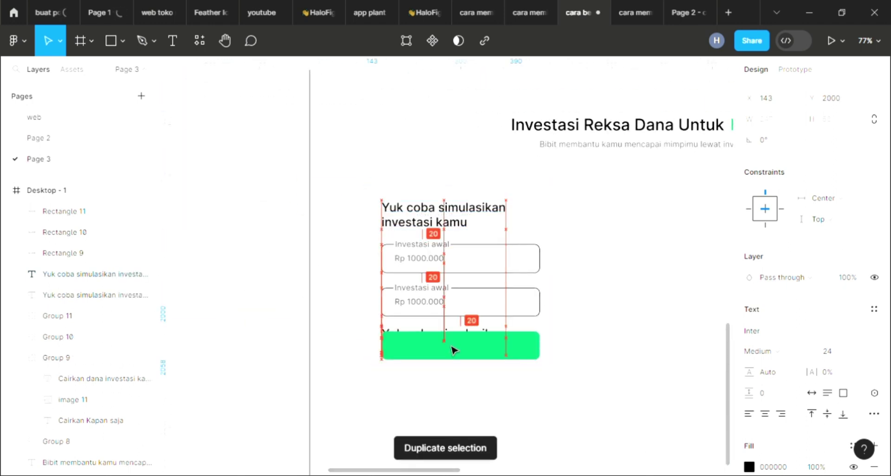
{"action": "left_click", "coordinate": [454, 349]}
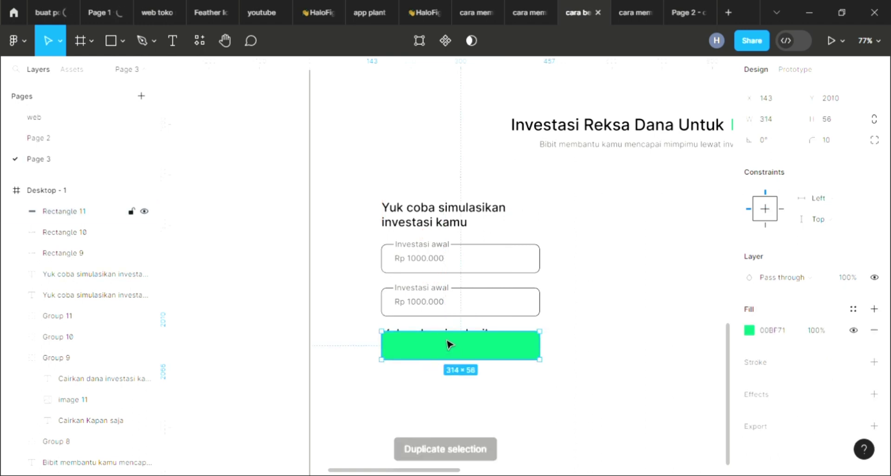
{"action": "key", "text": "ctrl+z"}
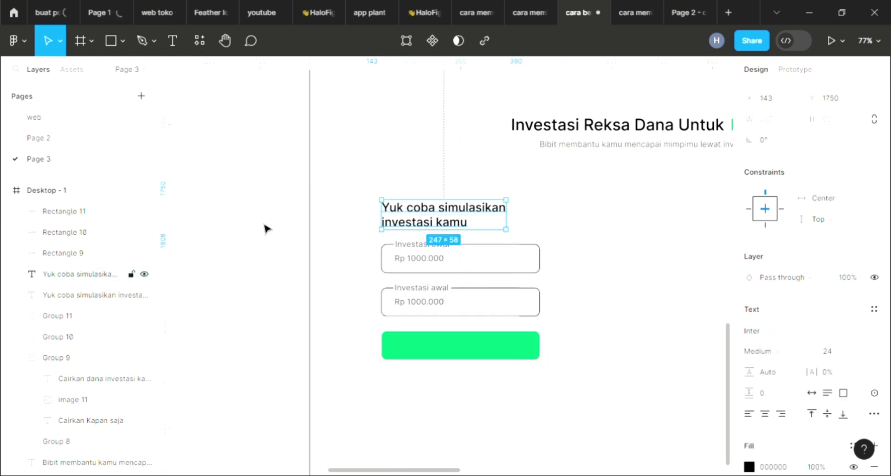
{"action": "left_click_drag", "start_coordinate": [447, 228], "coordinate": [251, 227]}
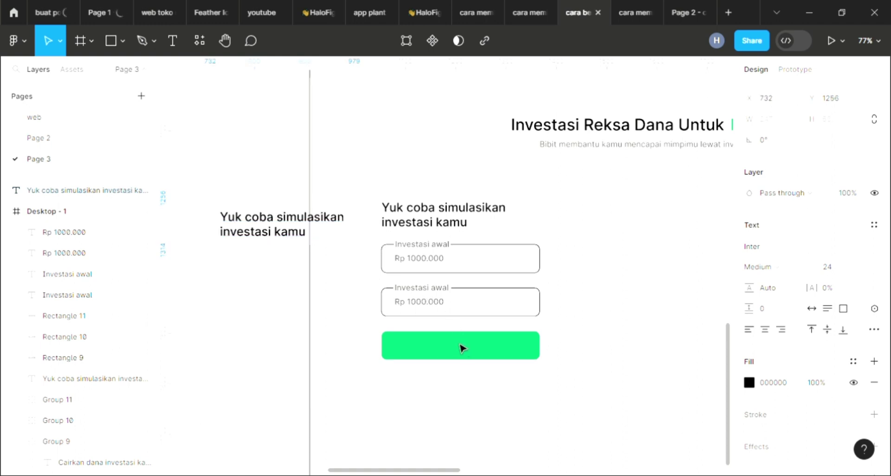
{"action": "left_click_drag", "start_coordinate": [262, 228], "coordinate": [470, 362]}
{"action": "scroll", "coordinate": [470, 362], "scroll_direction": "up", "scroll_amount": 3}
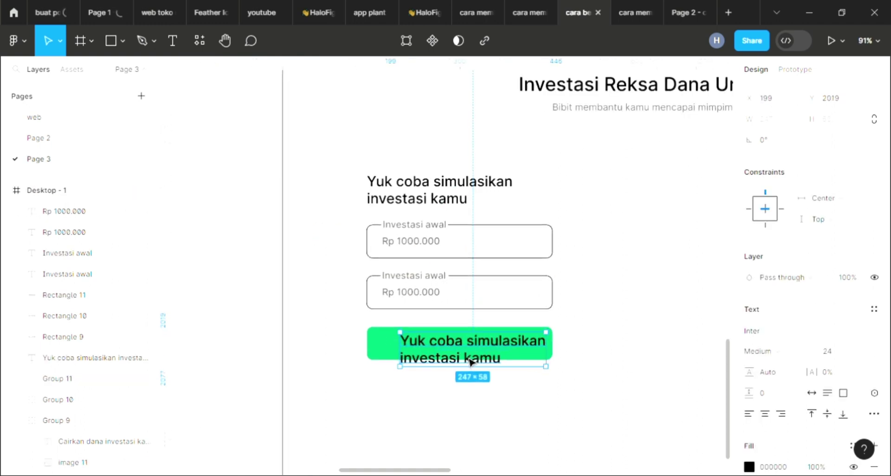
Change the copy to 'Simulasikan' in white FFFFFF and nudge it to the button's centre
{"action": "double_click", "coordinate": [473, 358]}
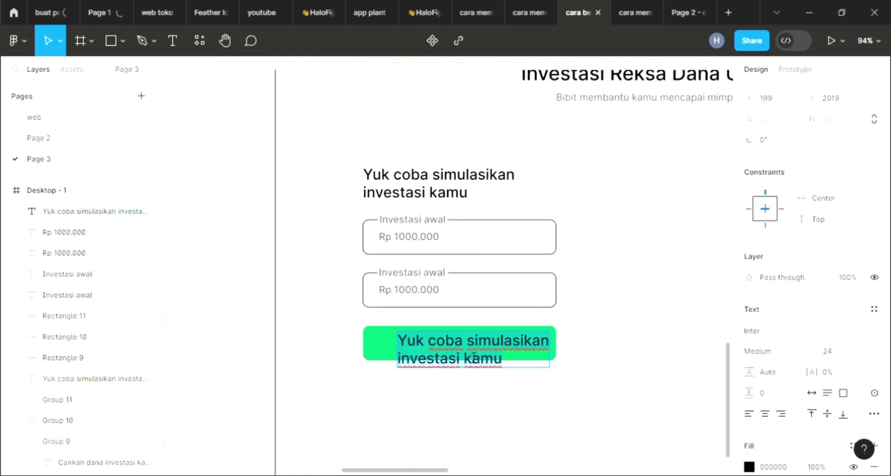
{"action": "type", "text": "Simula"}
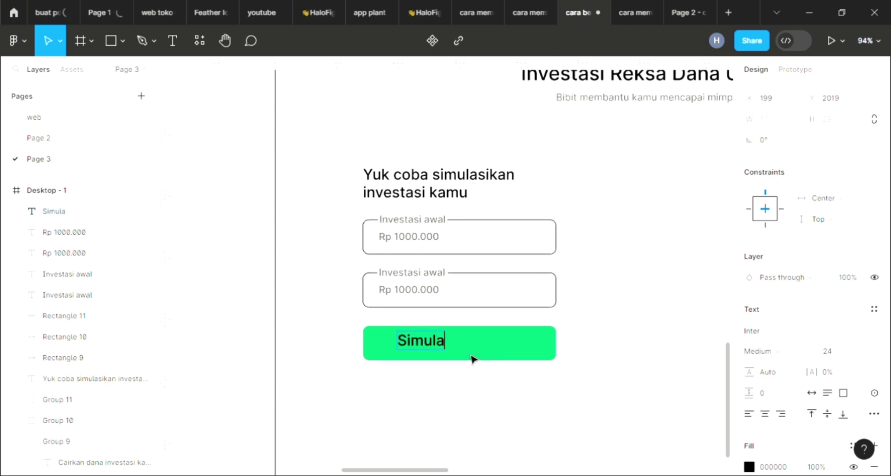
{"action": "type", "text": "sikan"}
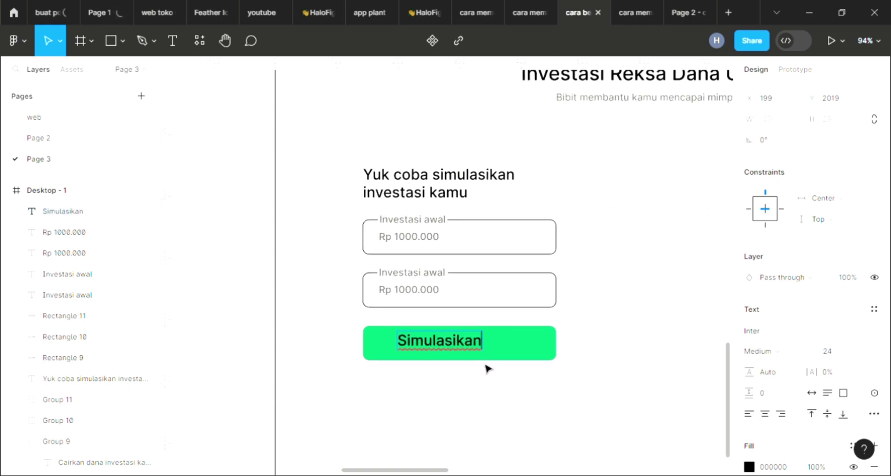
{"action": "key", "text": "Escape"}
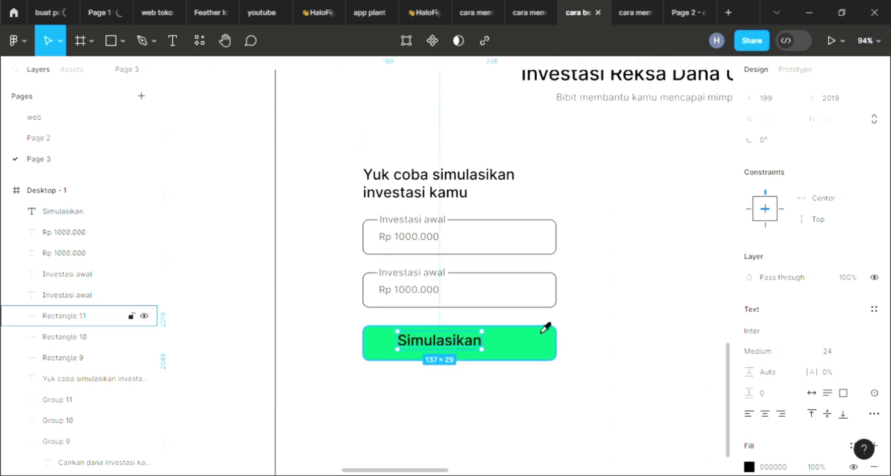
{"action": "key", "text": "i"}
{"action": "left_click", "coordinate": [669, 120]}
{"action": "key", "text": "shift+Right"}
{"action": "key", "text": "shift+Right"}
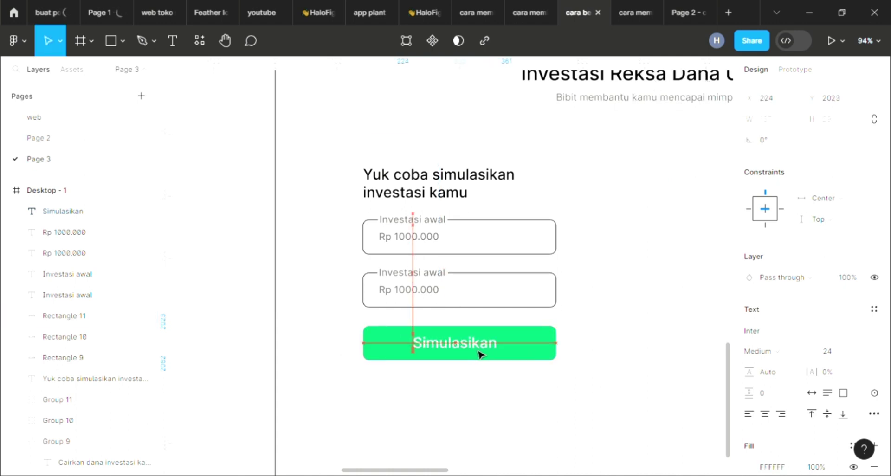
{"action": "key", "text": "shift+Right"}
{"action": "key", "text": "Right"}
{"action": "key", "text": "Right"}
{"action": "key", "text": "Down"}
{"action": "key", "text": "Down"}
{"action": "key", "text": "Down"}
Lengthen the white form card to a height of 393 so it clears the Simulasikan button
{"action": "left_click", "coordinate": [516, 412]}
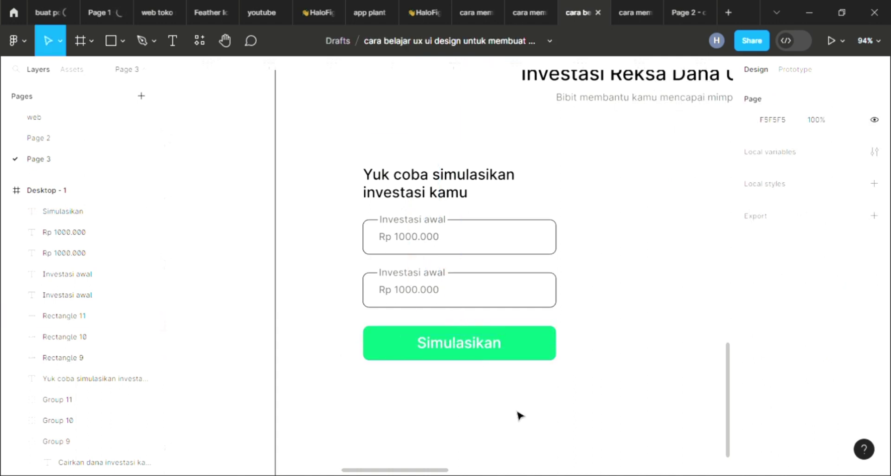
{"action": "left_click", "coordinate": [570, 349]}
{"action": "left_click_drag", "start_coordinate": [535, 371], "coordinate": [540, 394]}
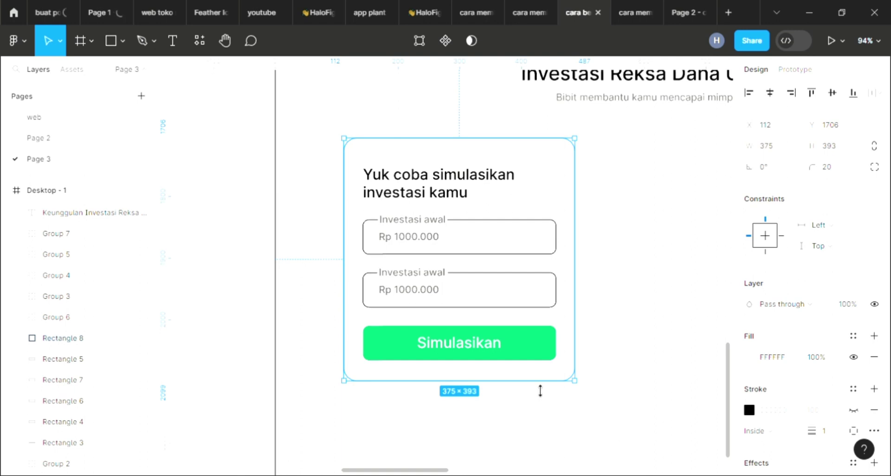
{"action": "left_click", "coordinate": [627, 330]}
{"action": "scroll", "coordinate": [626, 330], "scroll_direction": "down", "scroll_amount": 2}
{"action": "scroll", "coordinate": [603, 334], "scroll_direction": "down", "scroll_amount": 2}
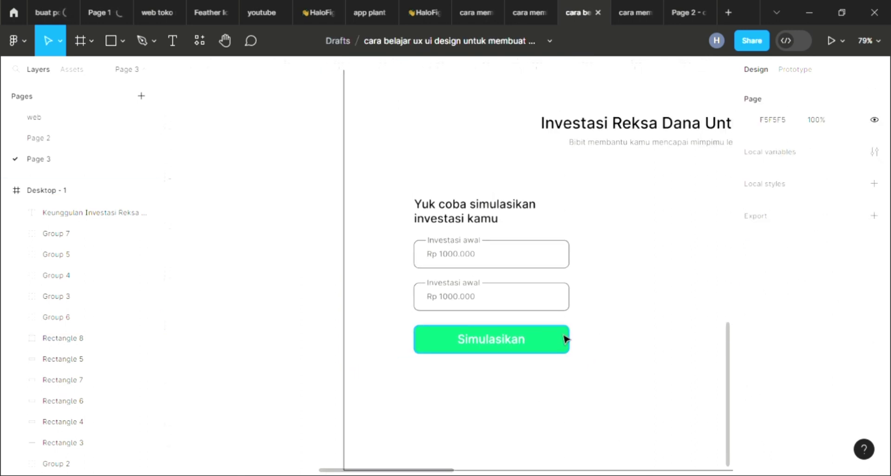
{"action": "scroll", "coordinate": [524, 352], "scroll_direction": "down", "scroll_amount": 2}
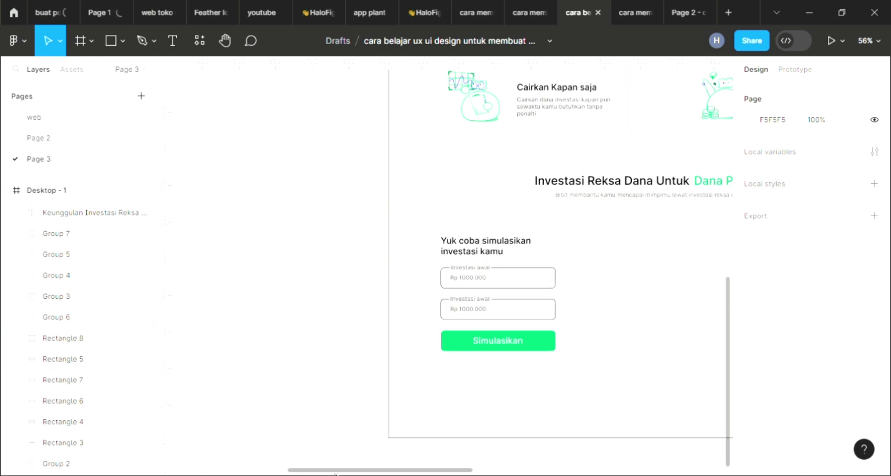
{"action": "left_click_drag", "start_coordinate": [335, 473], "coordinate": [377, 474]}
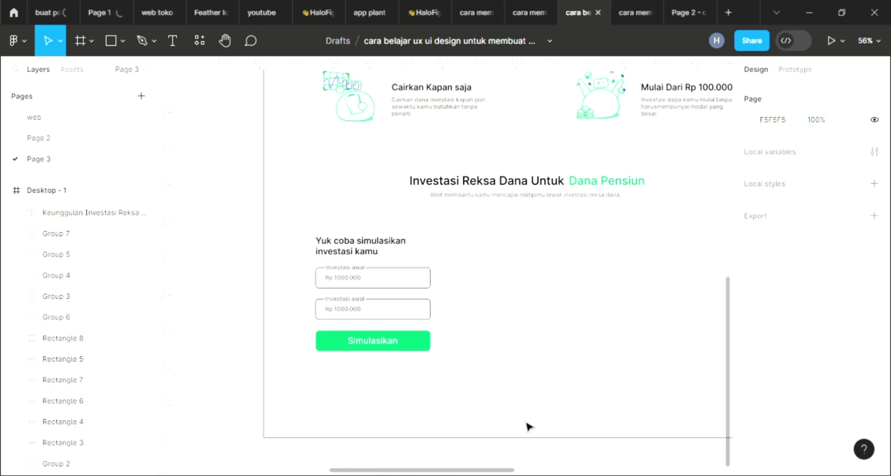
{"action": "scroll", "coordinate": [529, 426], "scroll_direction": "down", "scroll_amount": 2, "text": "ctrl"}
{"action": "scroll", "coordinate": [525, 429], "scroll_direction": "down", "scroll_amount": 2, "text": "ctrl"}
{"action": "scroll", "coordinate": [524, 430], "scroll_direction": "down", "scroll_amount": 2, "text": "ctrl"}
{"action": "scroll", "coordinate": [523, 429], "scroll_direction": "down", "scroll_amount": 1, "text": "ctrl"}
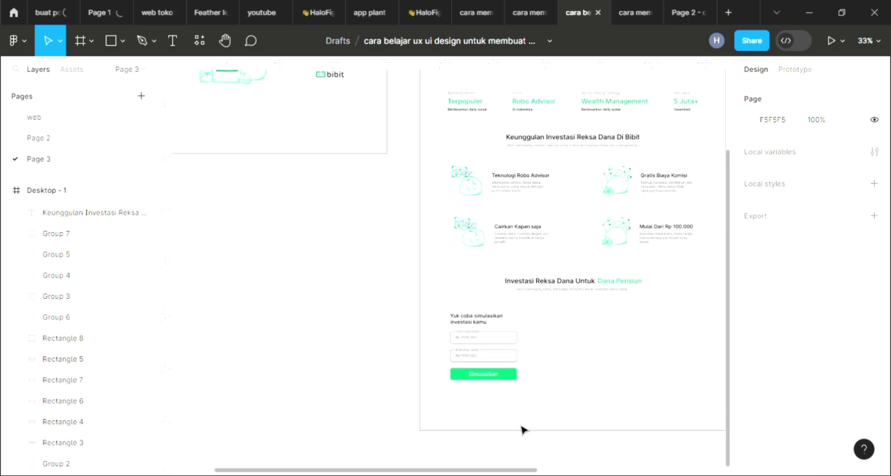